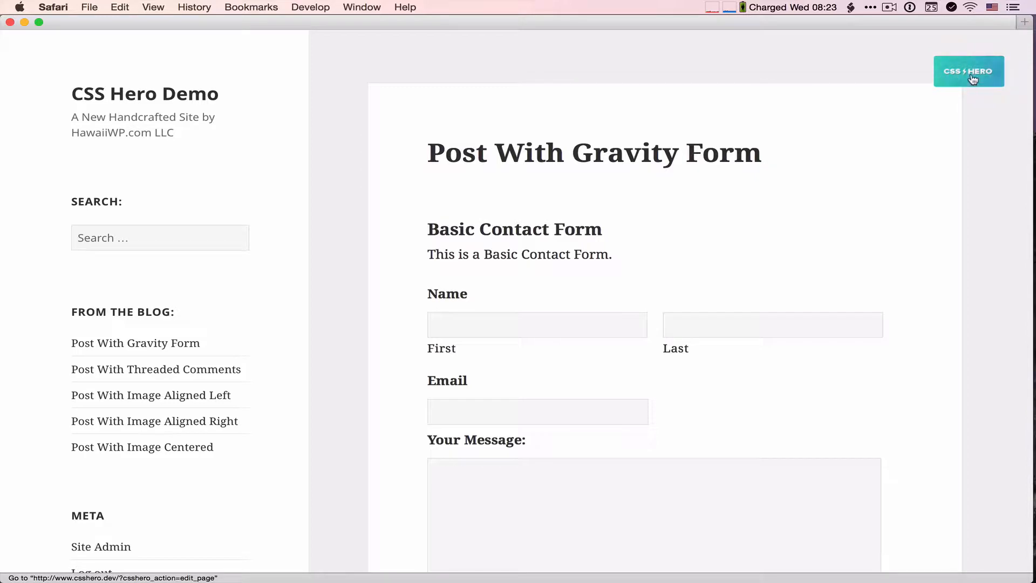
Start the CSS Hero editor on the page and open the text settings of the post title link.
left_click(970, 72)
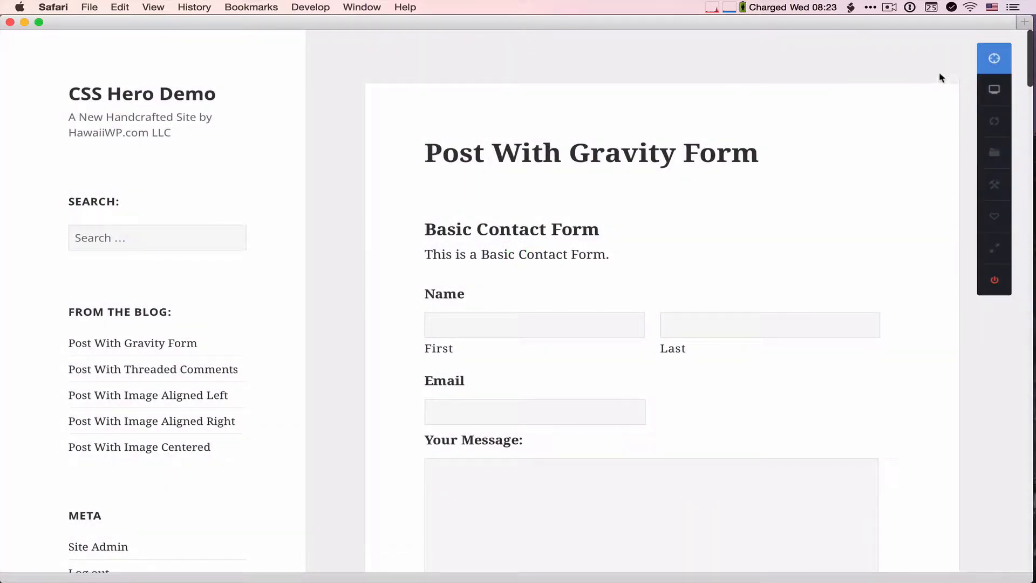
left_click(997, 63)
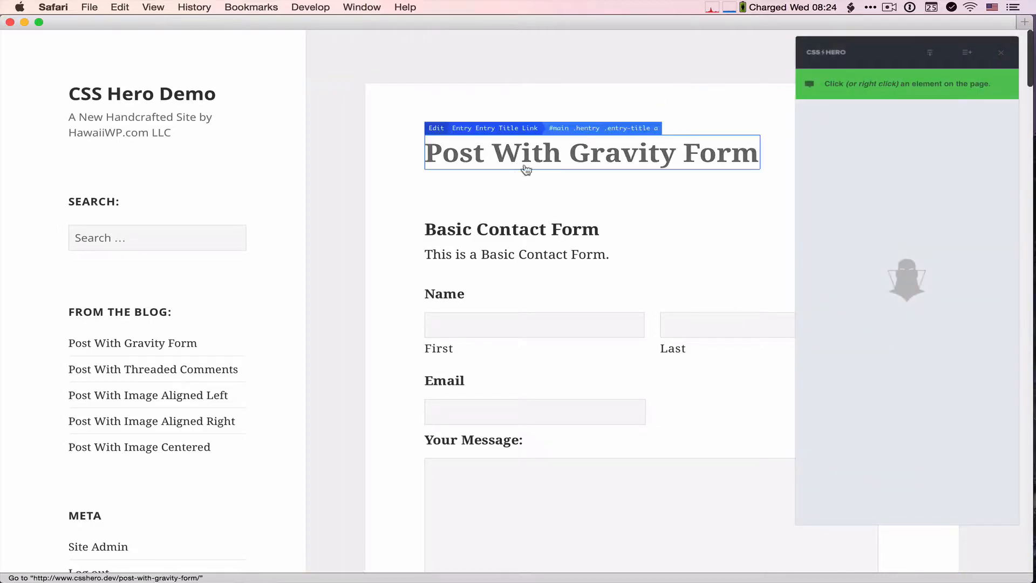
left_click(541, 151)
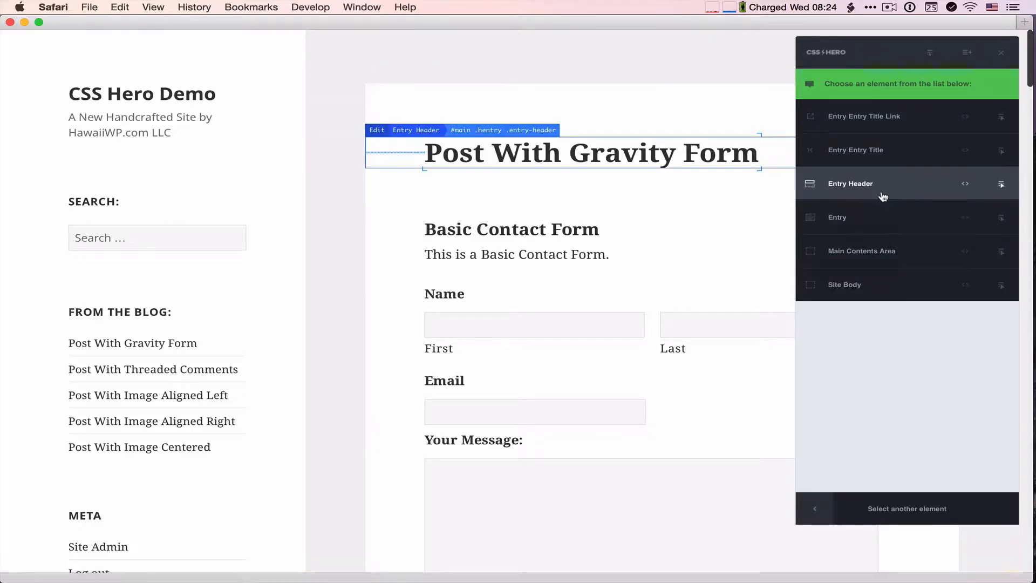
left_click(874, 120)
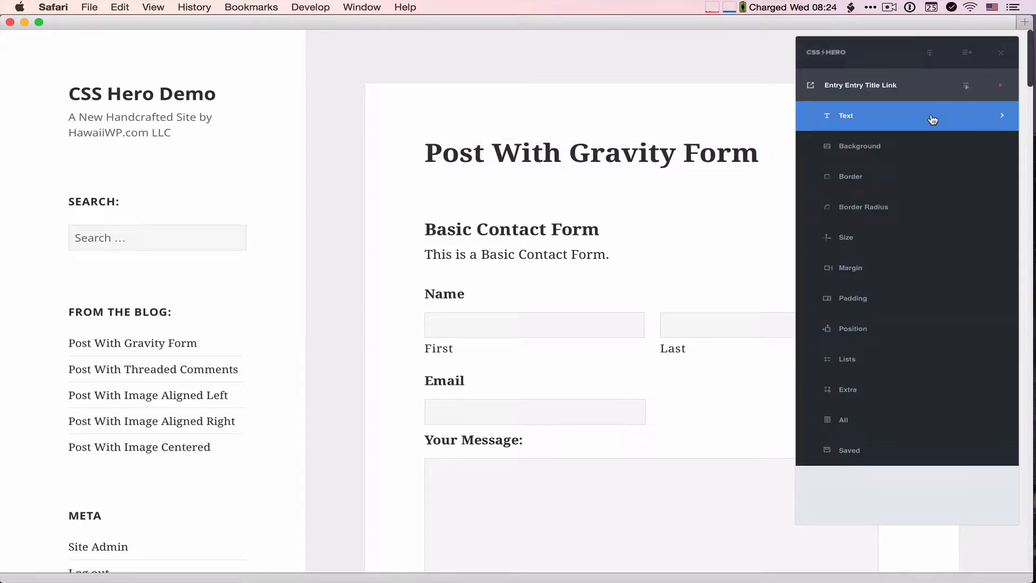
left_click(872, 121)
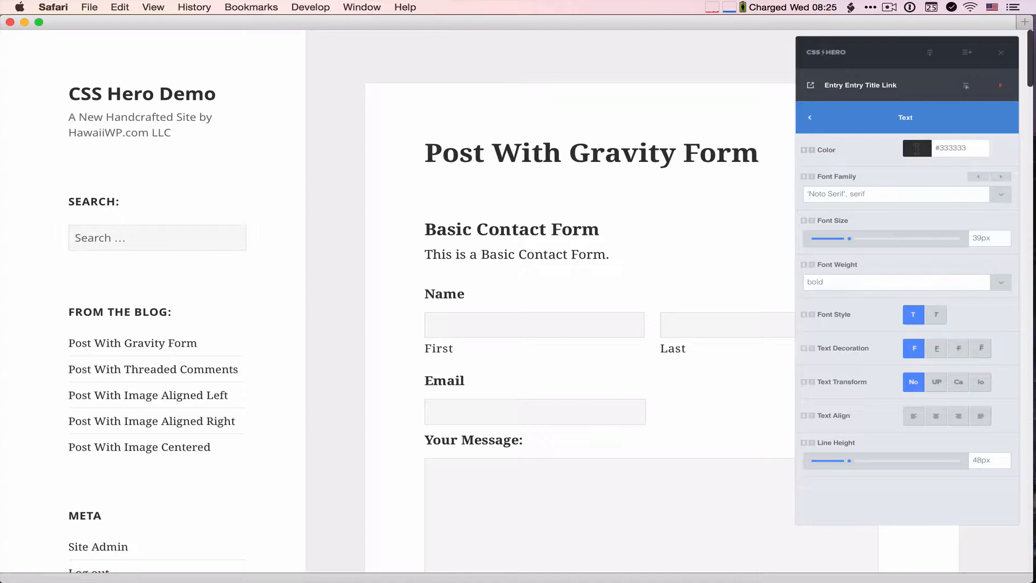
Set the post title link's text color to dark blue #06039a.
left_click(917, 146)
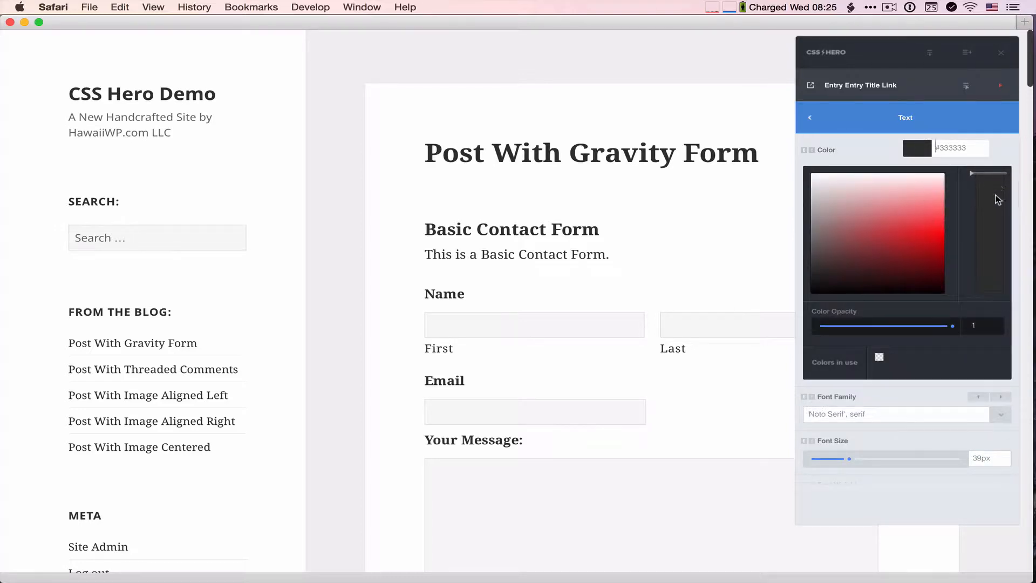
left_click(886, 228)
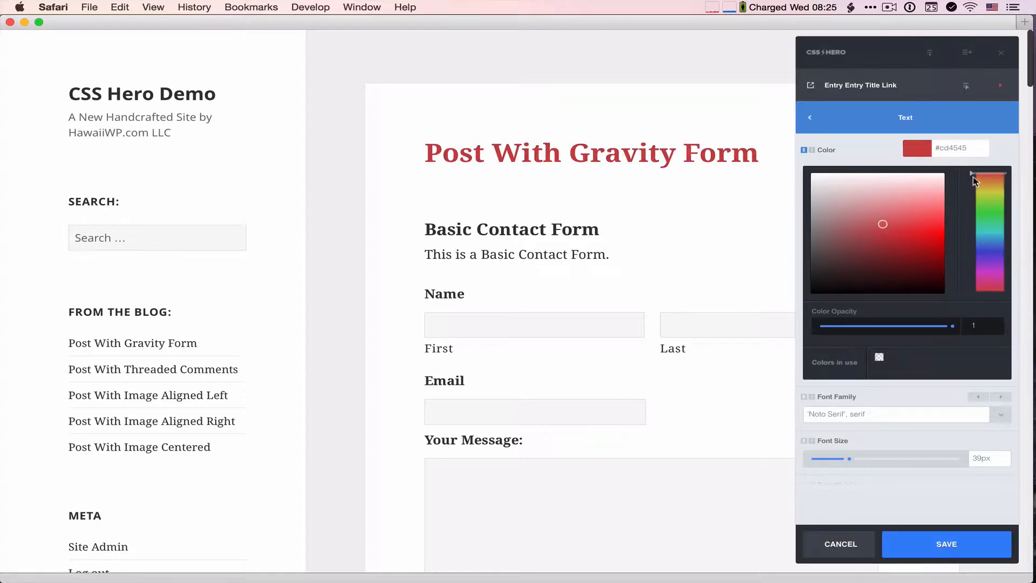
left_click_drag(972, 174, 979, 252)
left_click_drag(882, 224, 928, 254)
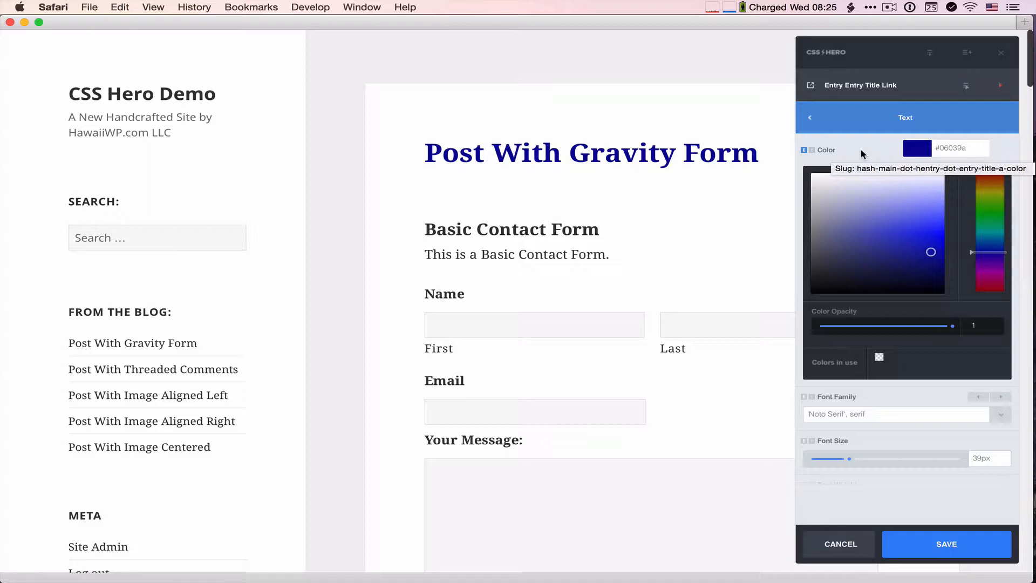
left_click(917, 147)
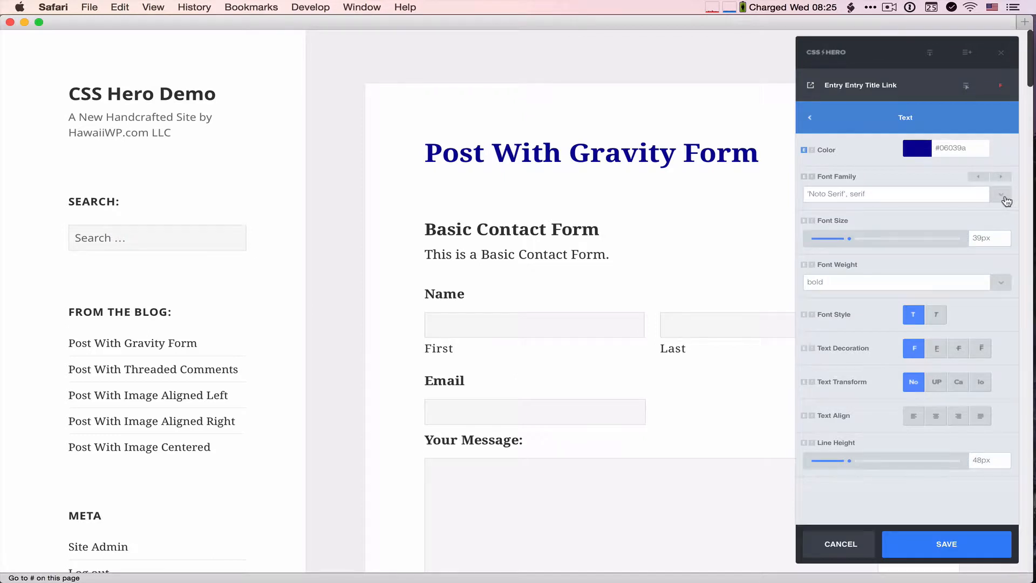
Set the post title link's font family to Fredoka One and its font size to 44px.
left_click(1005, 197)
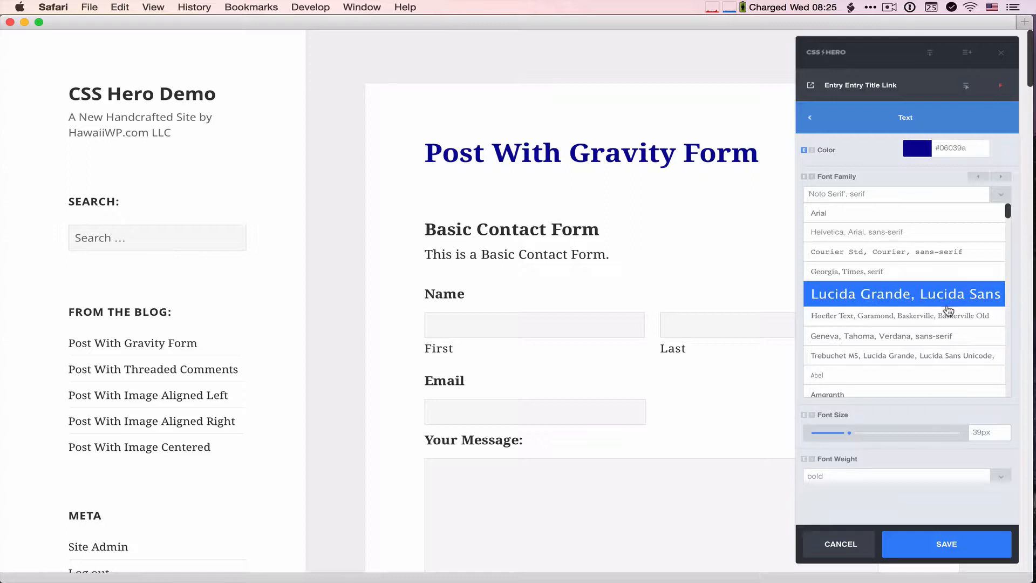
scroll(946, 305, "down", 5)
scroll(947, 308, "down", 8)
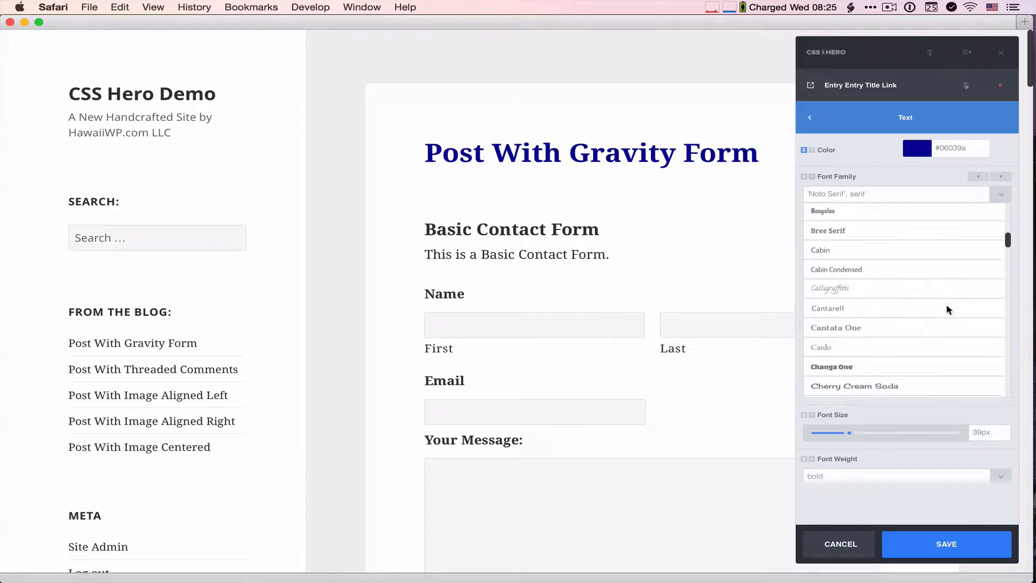
scroll(948, 309, "down", 3)
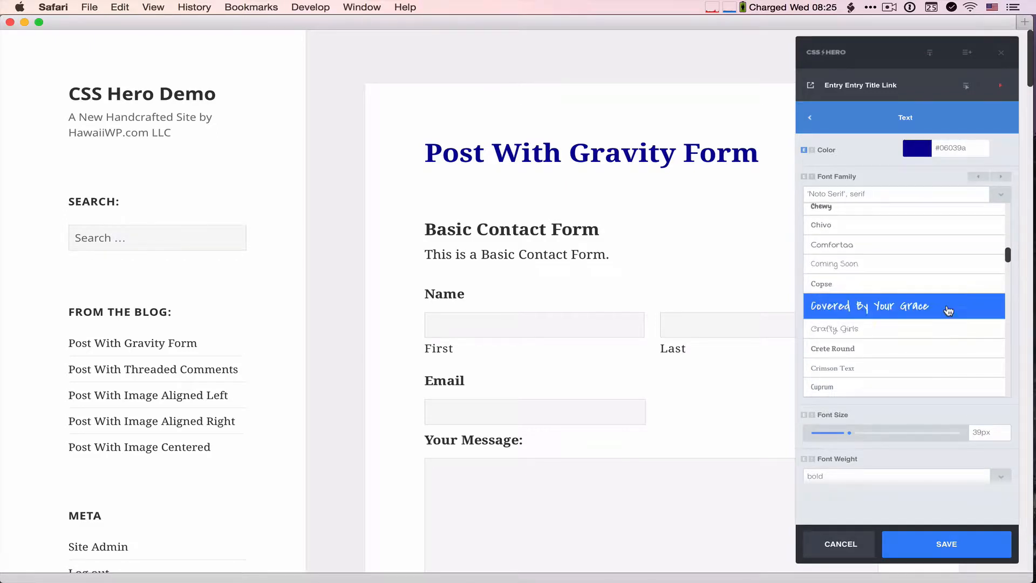
scroll(948, 310, "down", 6)
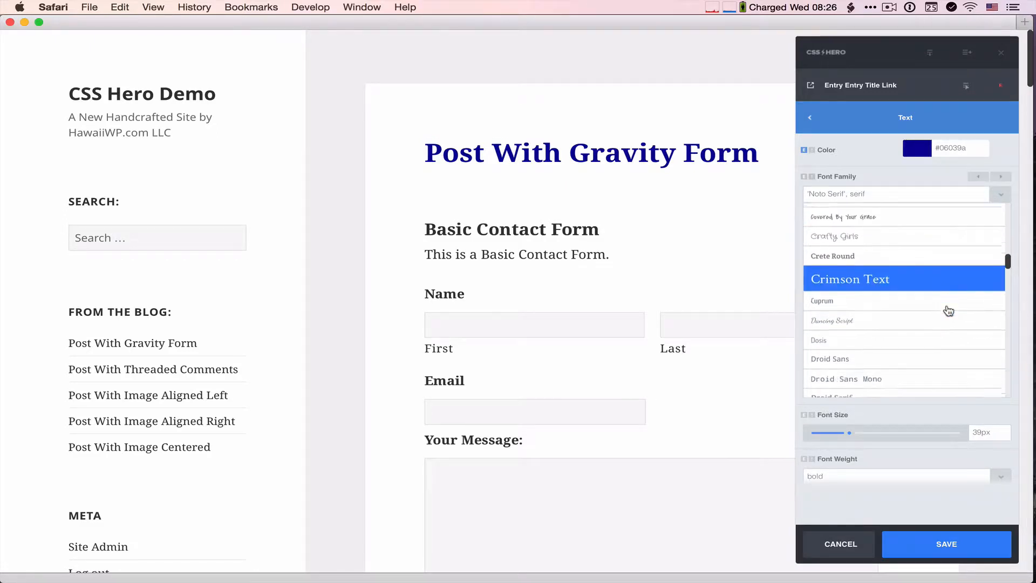
scroll(948, 310, "down", 1)
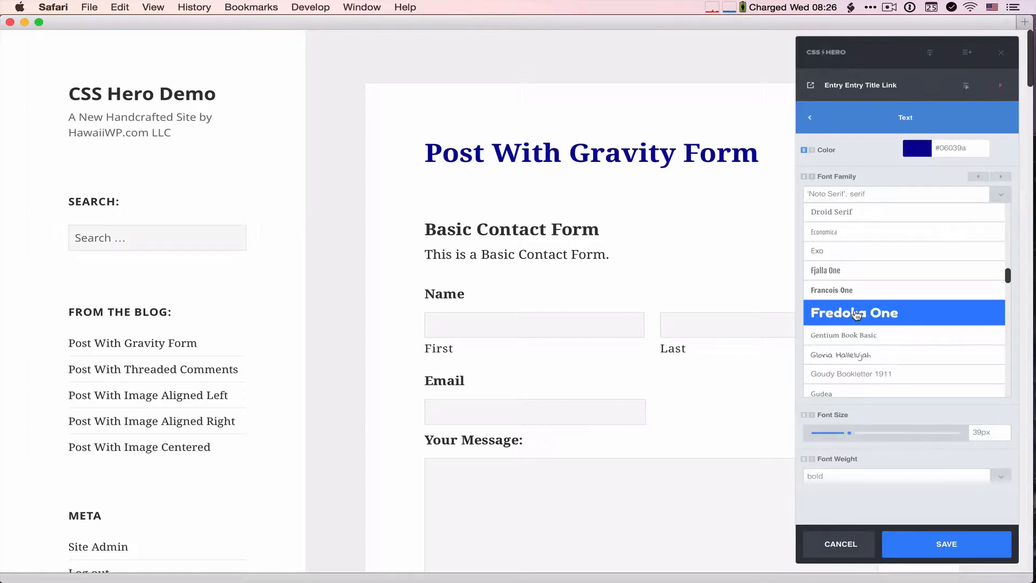
left_click(857, 317)
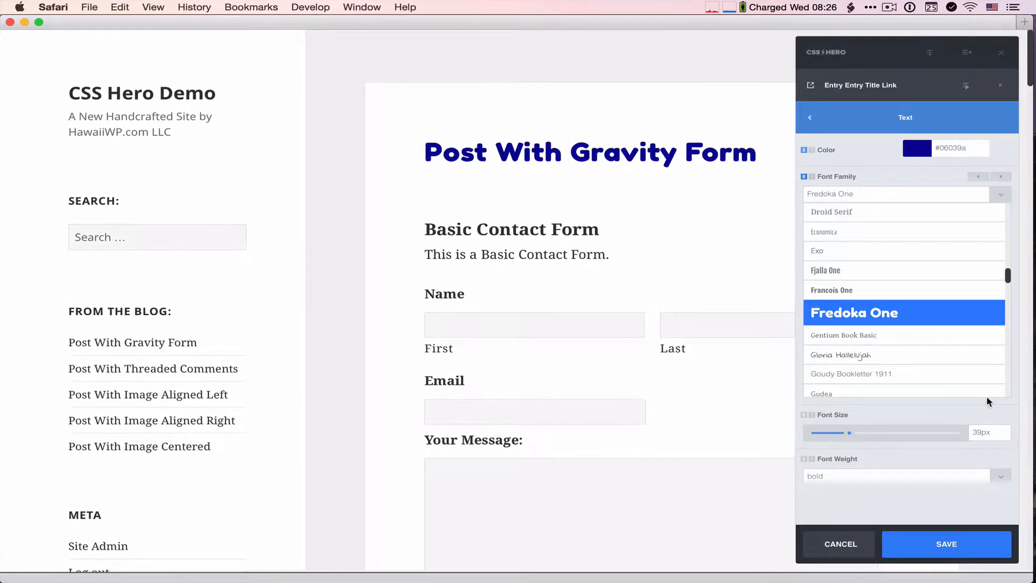
left_click(1001, 195)
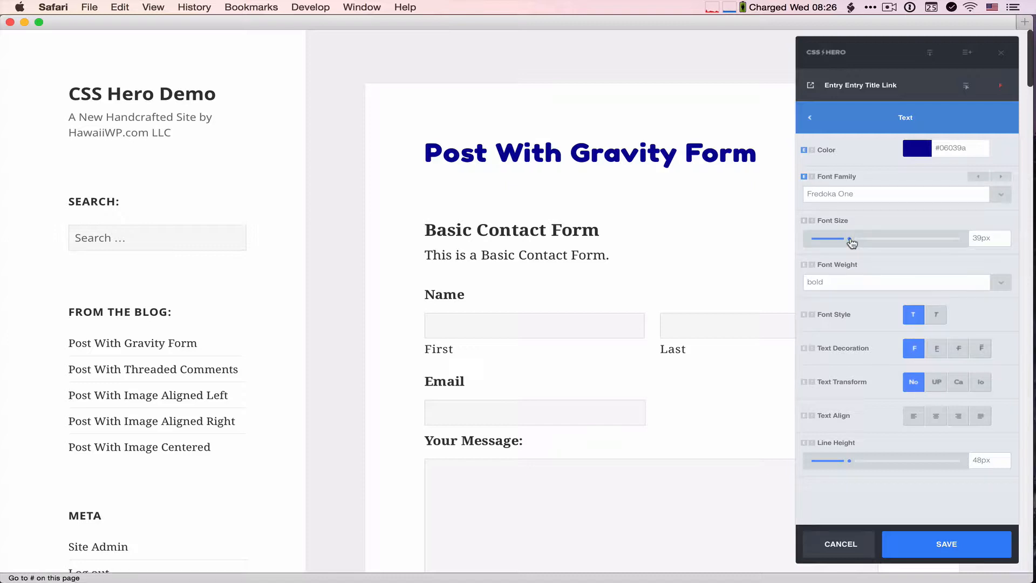
left_click_drag(851, 242, 855, 243)
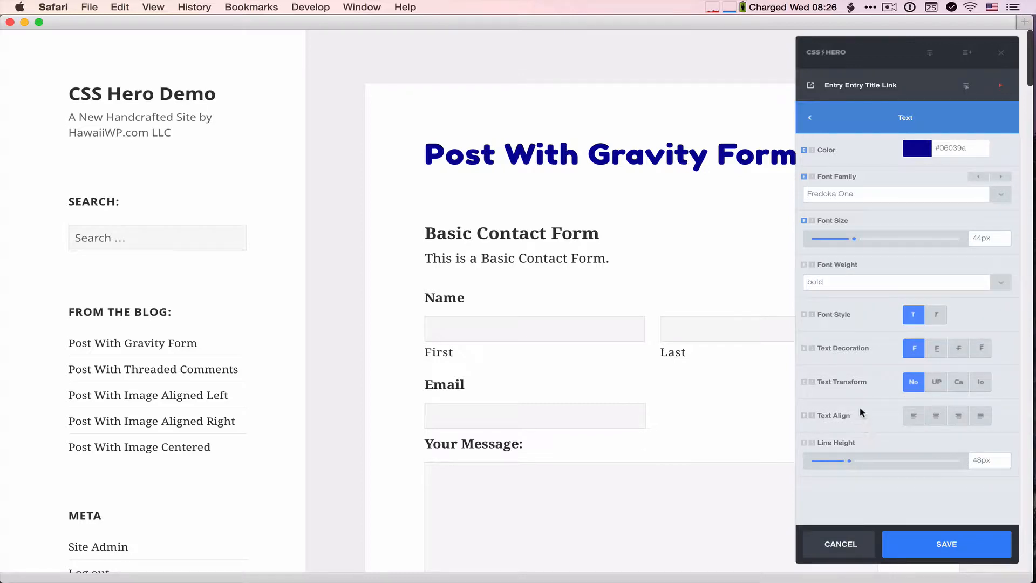
Look through the font weight options for the post title link without choosing one.
scroll(856, 400, "down", 5)
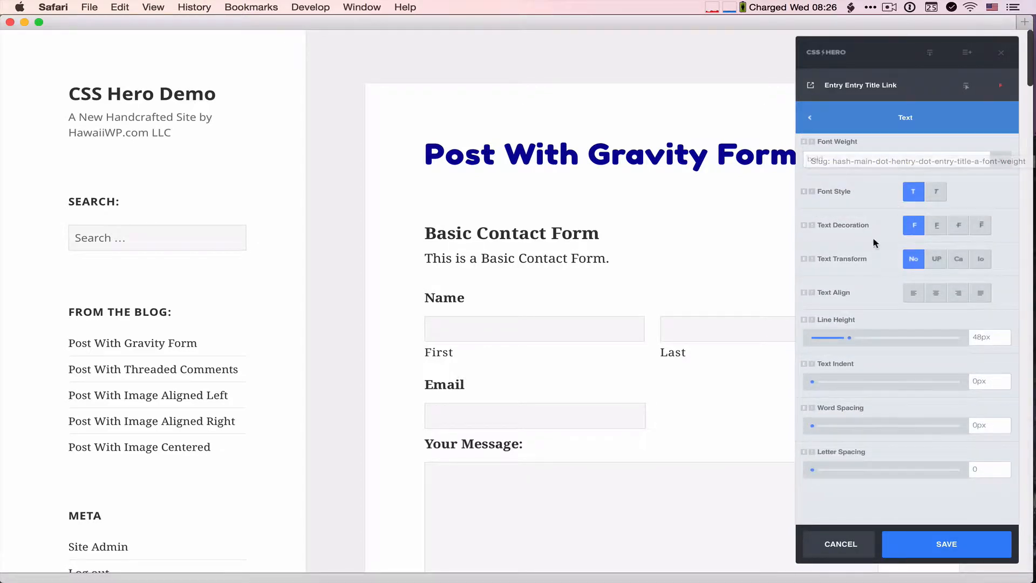
left_click(997, 162)
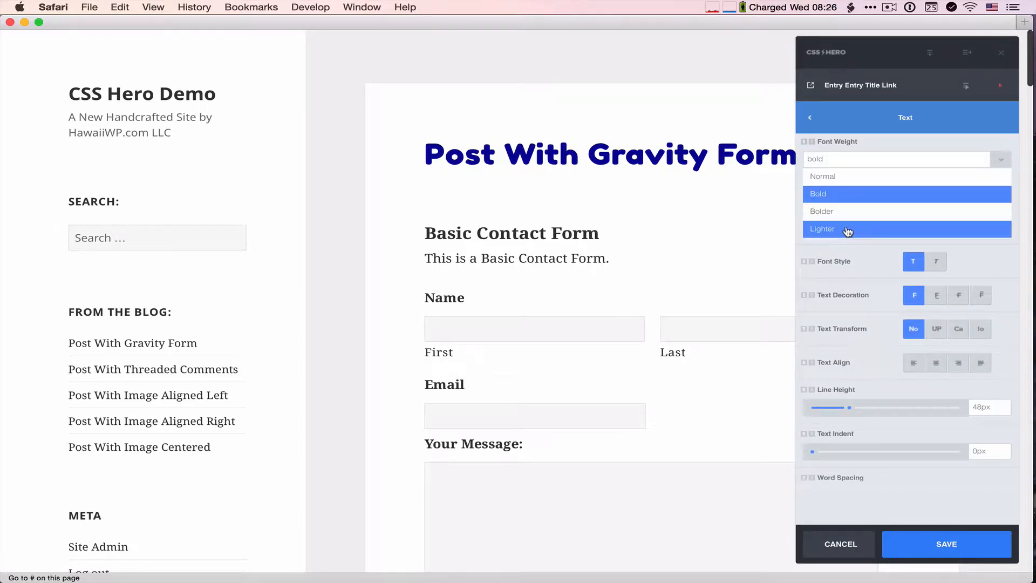
left_click(1004, 162)
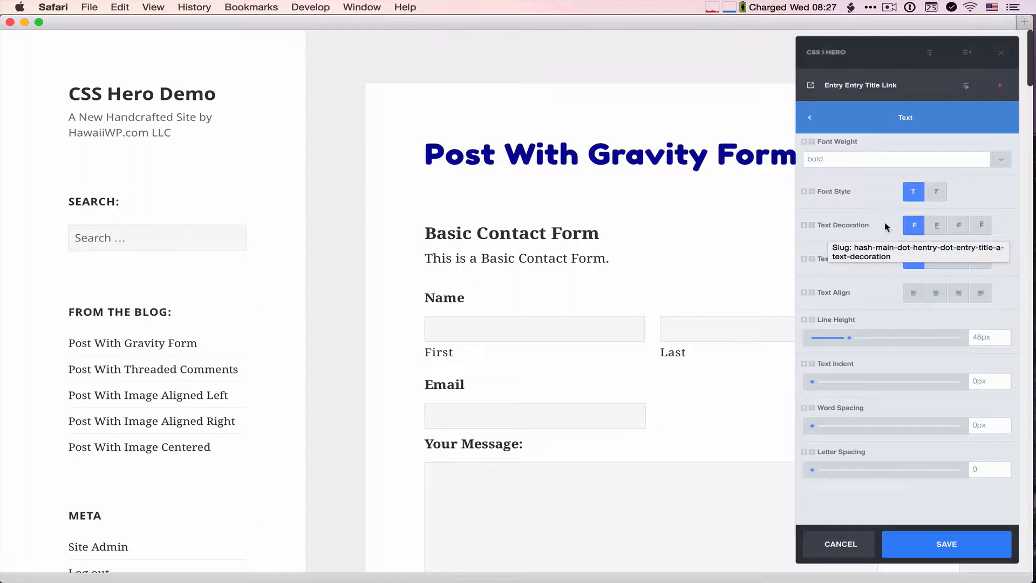
Try the underline, strikethrough and overline decorations on the post title, and reset it to no decoration.
left_click(937, 226)
left_click(959, 226)
left_click(982, 228)
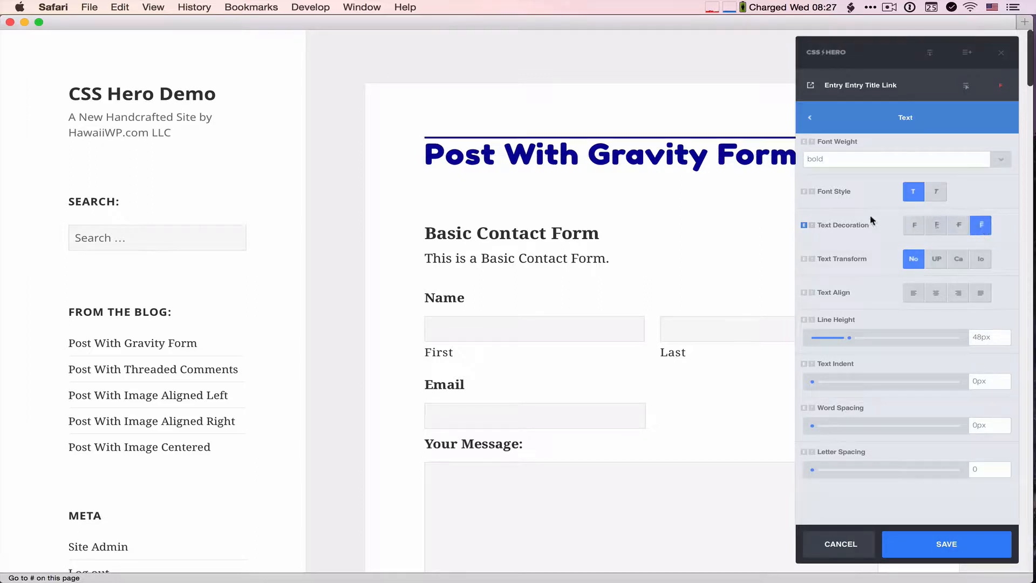
left_click(914, 226)
left_click(915, 226)
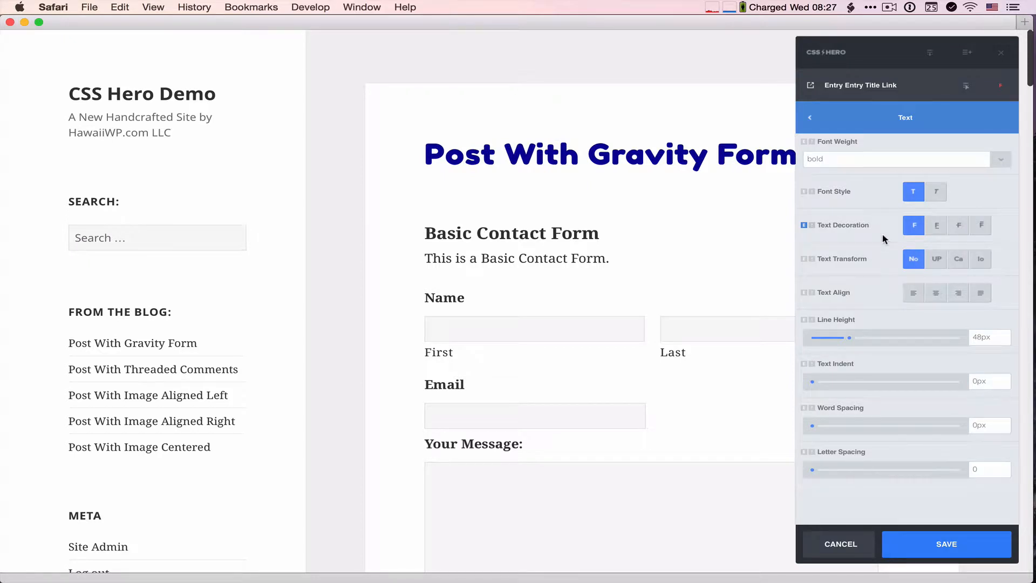
Try the uppercase, capitalize and lowercase text transforms on the post title, and reset it to no transform.
scroll(885, 230, "down", 1)
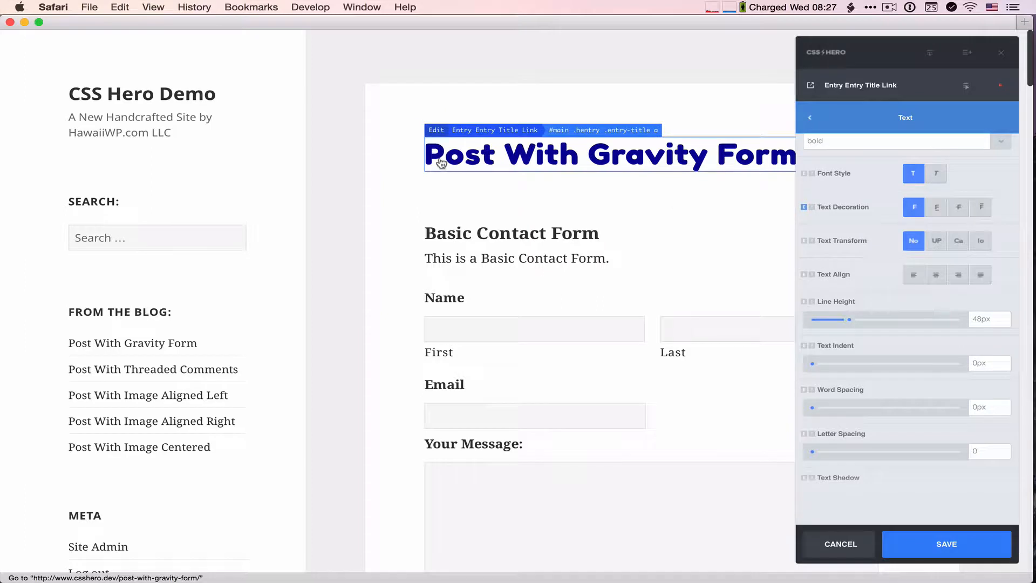
left_click(938, 241)
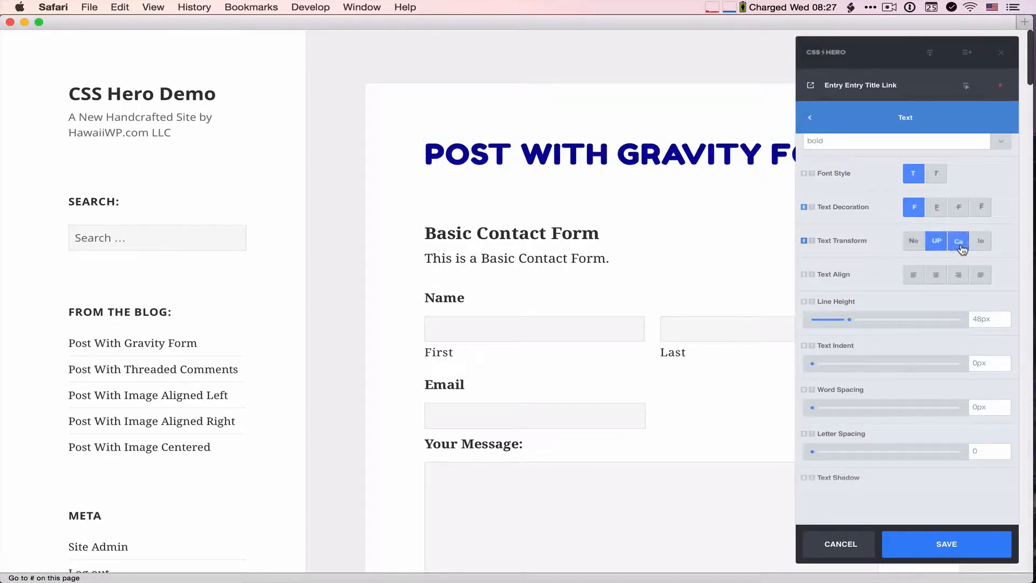
left_click(958, 242)
left_click(981, 246)
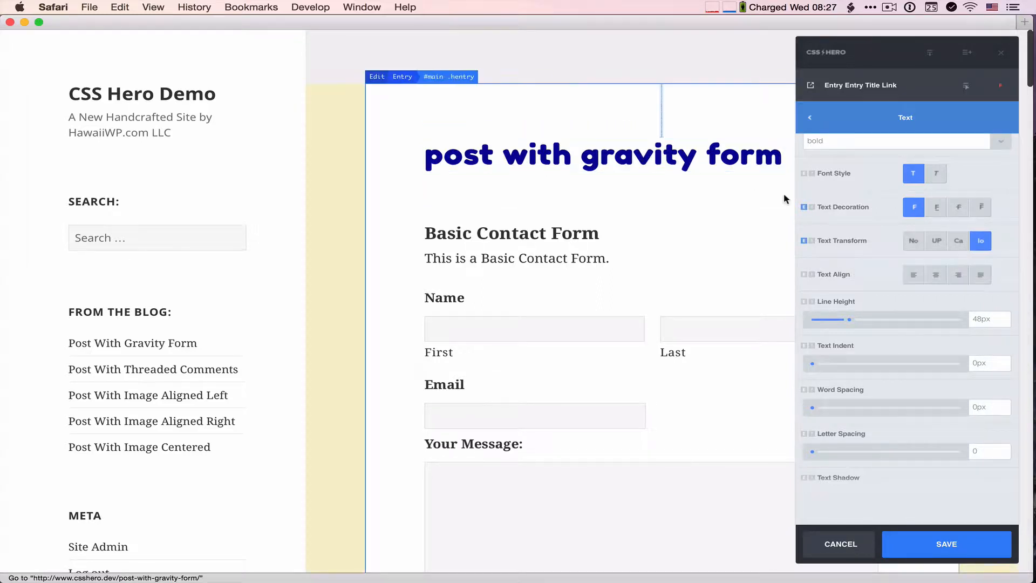
left_click(912, 245)
Center-align the post title link's text and set its display property to Block.
scroll(884, 267, "down", 2)
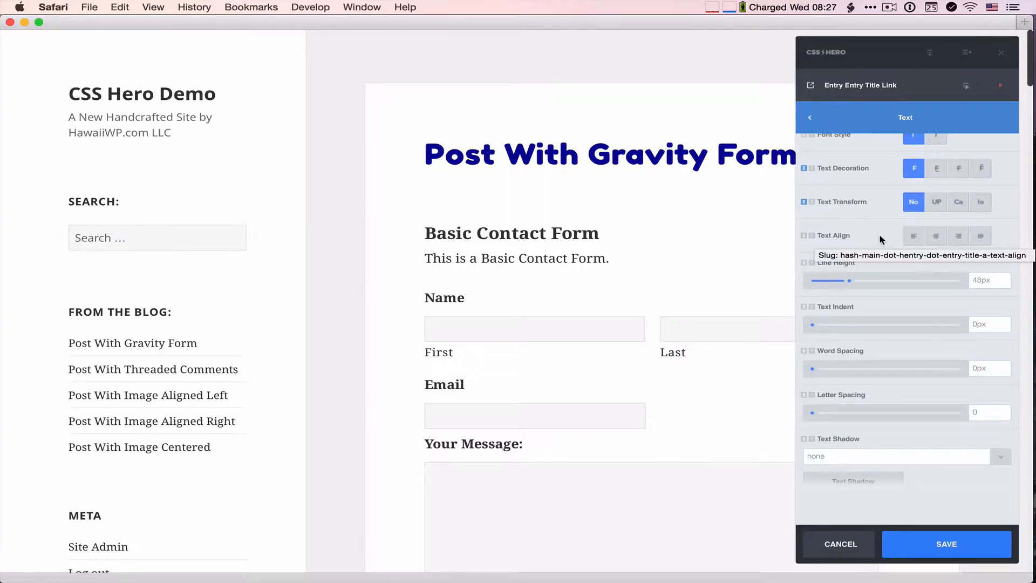
left_click(937, 239)
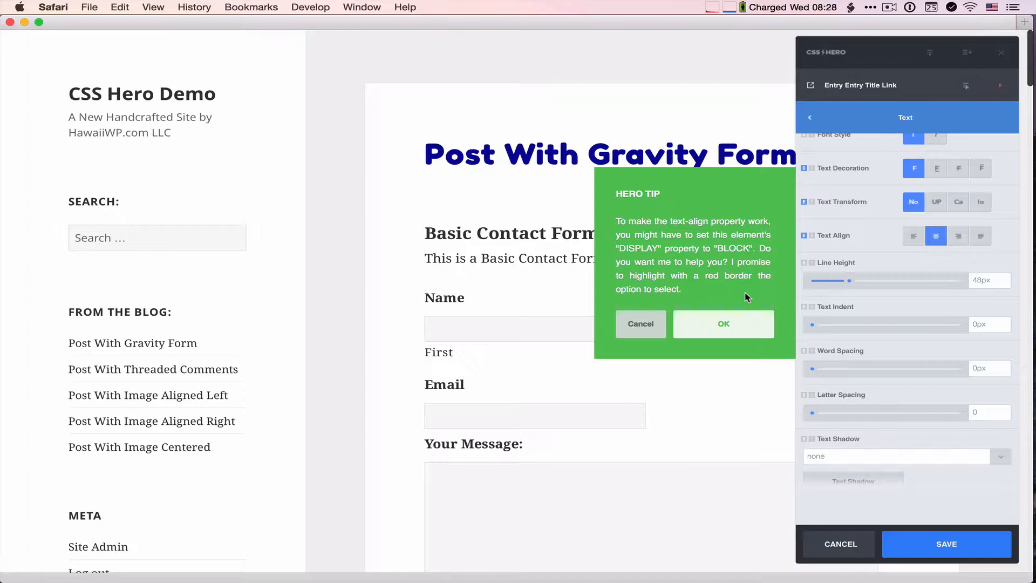
left_click(723, 327)
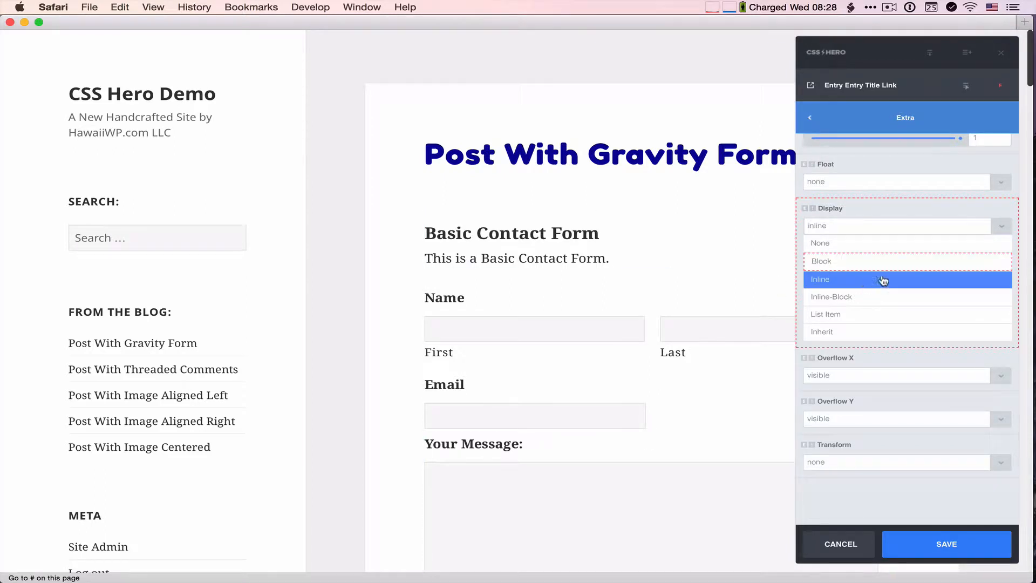
left_click(846, 264)
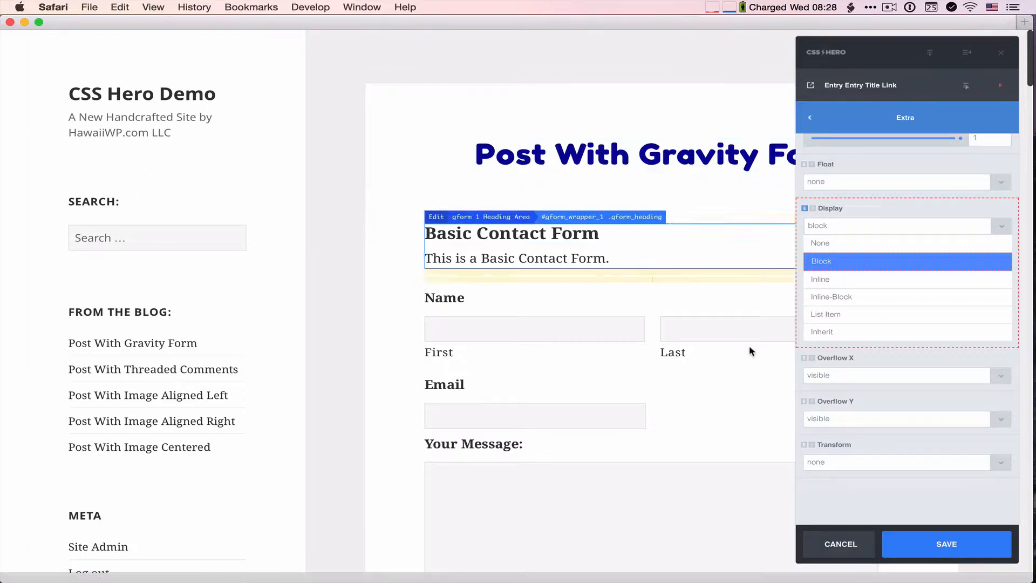
Return to the post title link's text settings and set the line height to 60px.
left_click(810, 119)
left_click(851, 147)
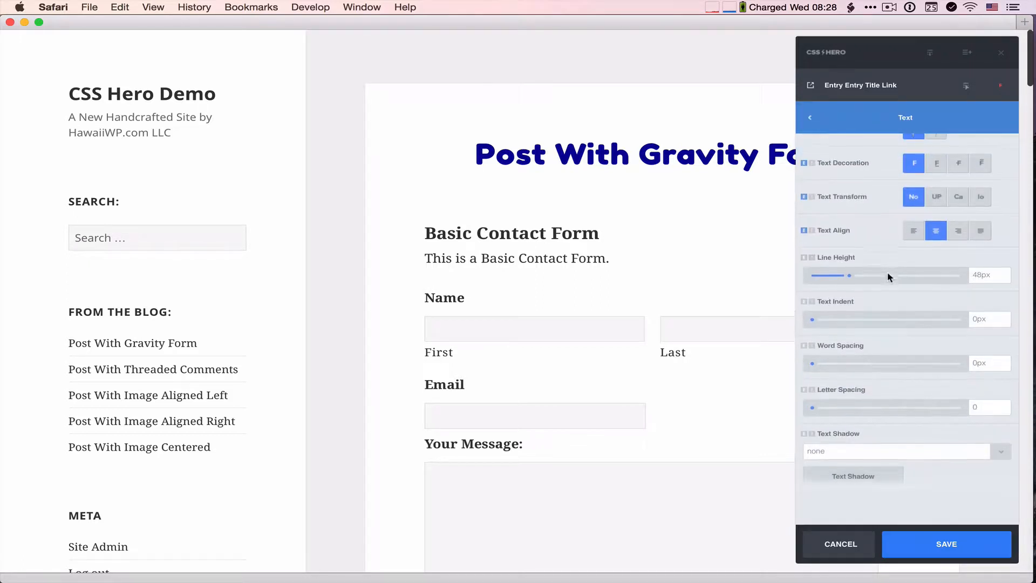
scroll(889, 276, "down", 1)
scroll(873, 240, "down", 3)
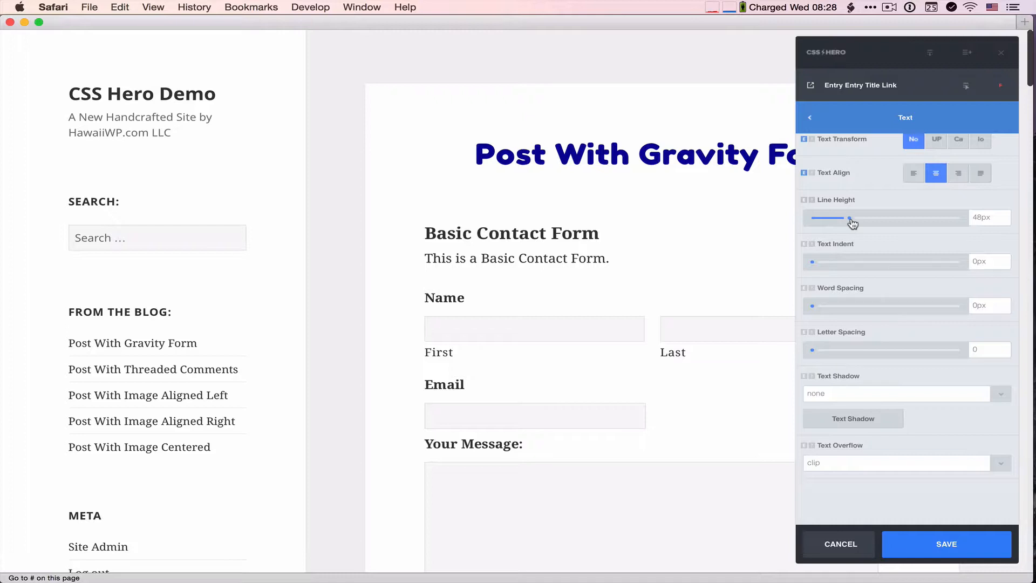
scroll(853, 223, "up", 5)
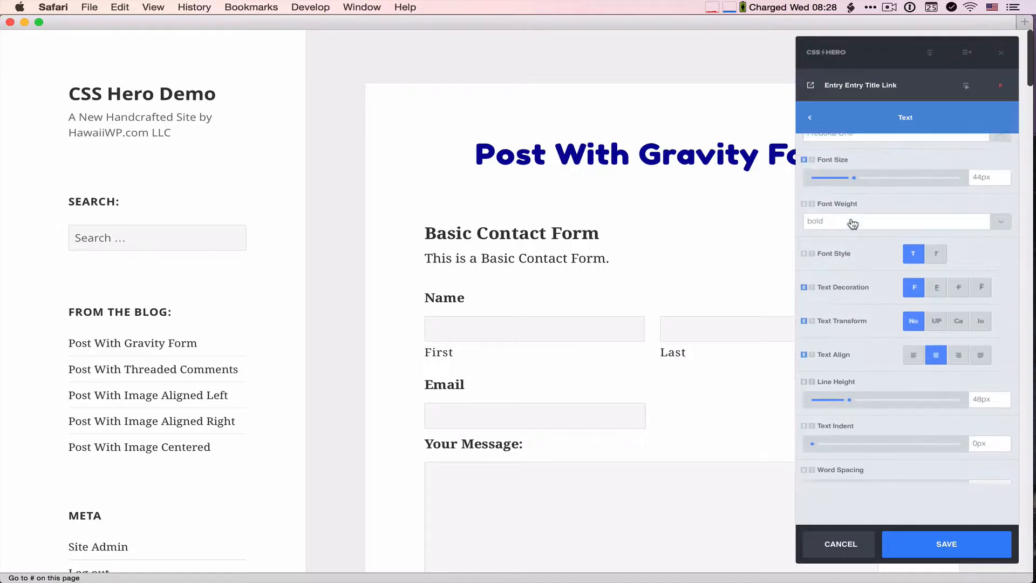
scroll(878, 365, "down", 2)
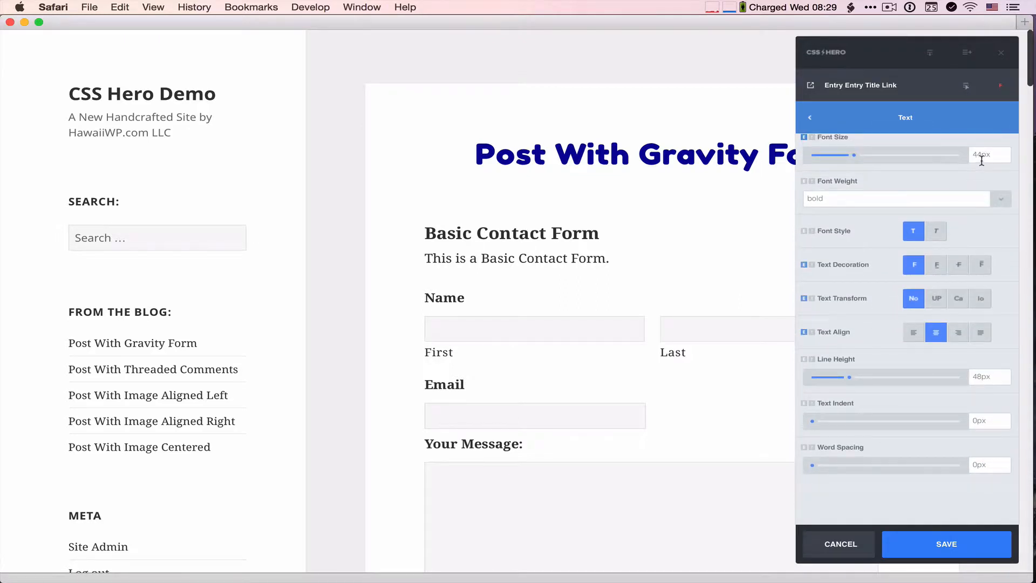
left_click_drag(848, 377, 858, 384)
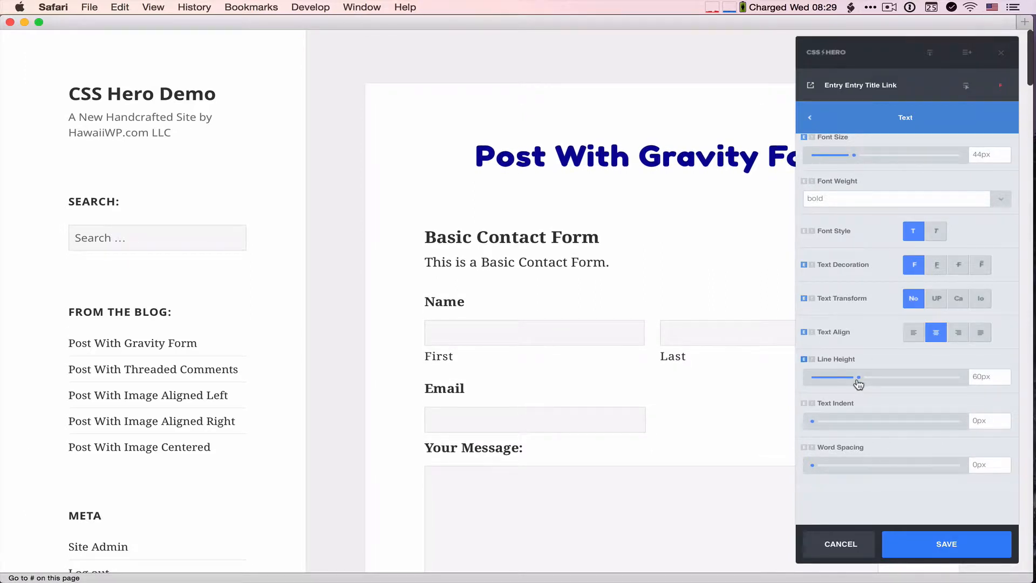
scroll(901, 394, "down", 3)
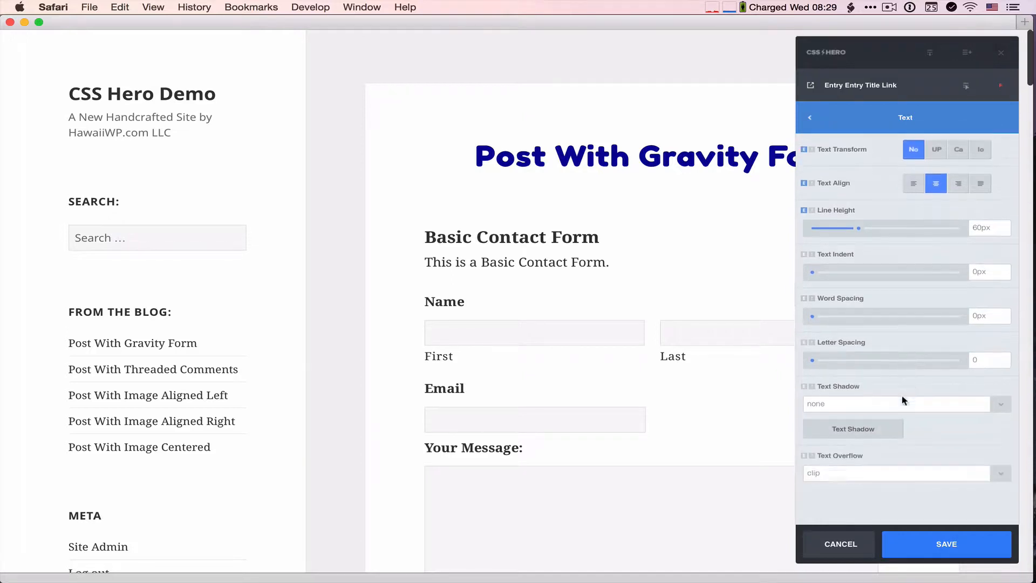
Look through the remaining text settings of the post title link and save its styling.
scroll(904, 399, "down", 1)
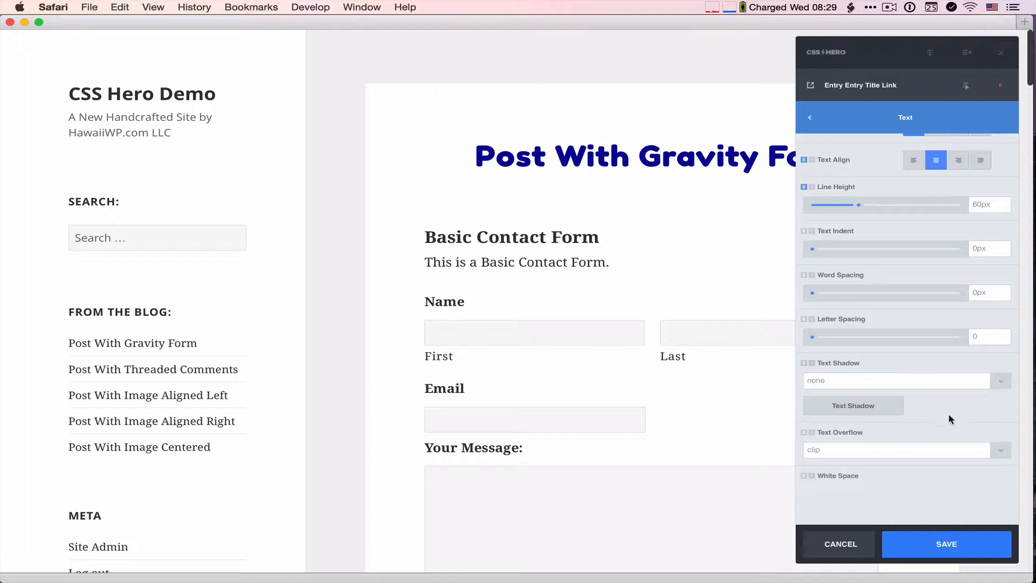
scroll(949, 415, "down", 1)
scroll(919, 380, "down", 1)
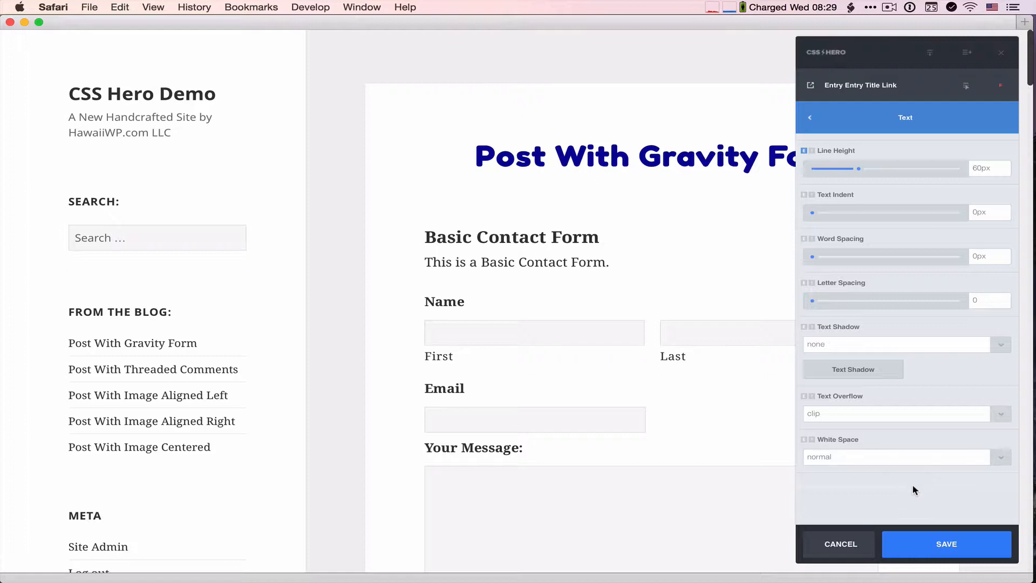
left_click(950, 546)
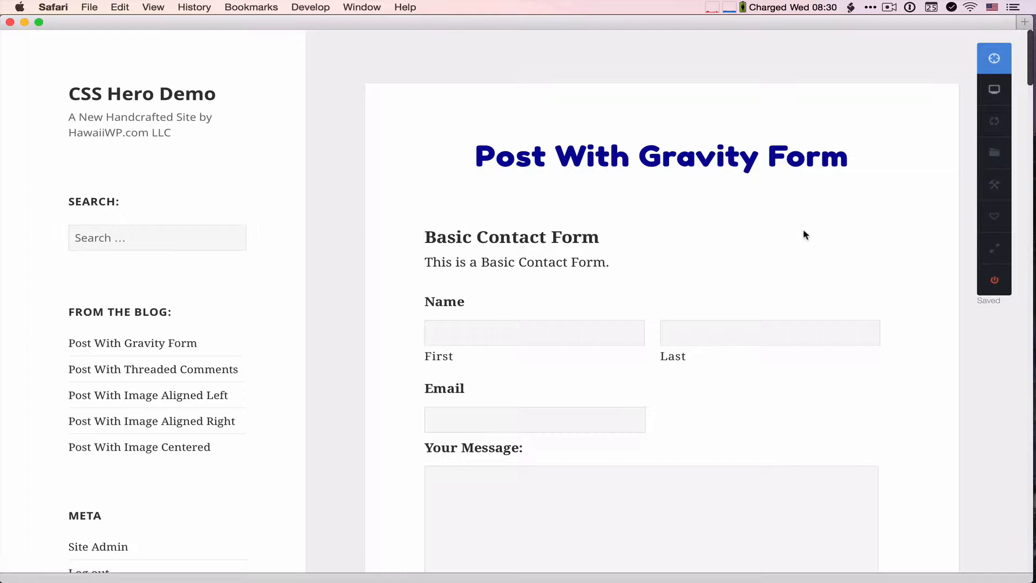
Select the Main Contents Area and set its background color to #06039a, trying #ddcece and #d66060 first.
left_click(994, 60)
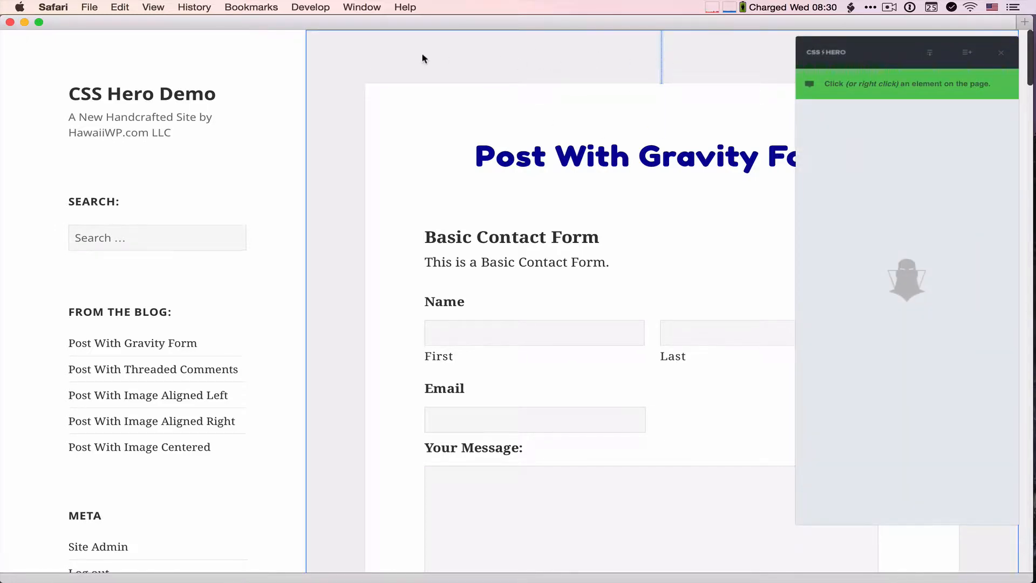
left_click(451, 57)
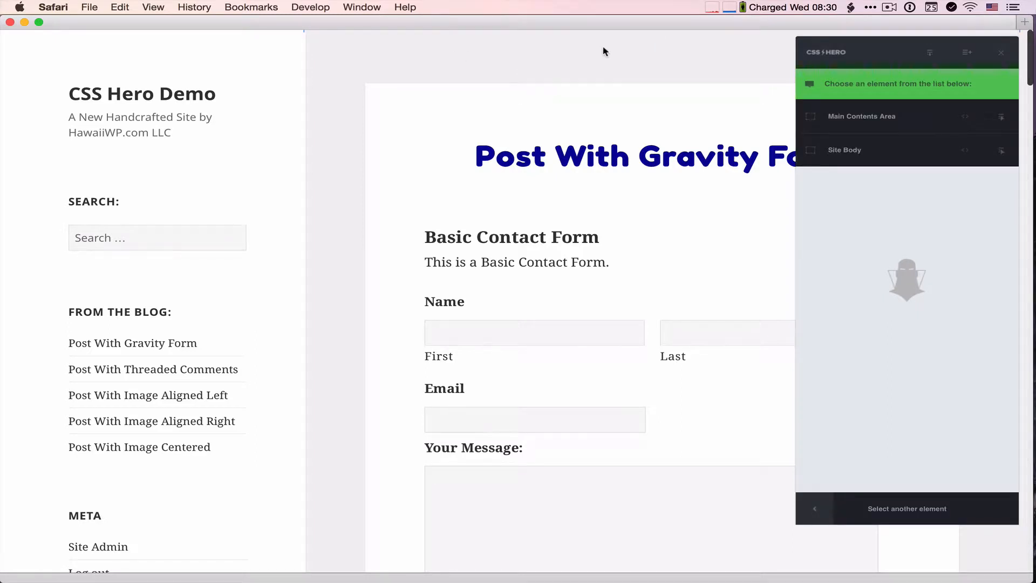
left_click(865, 118)
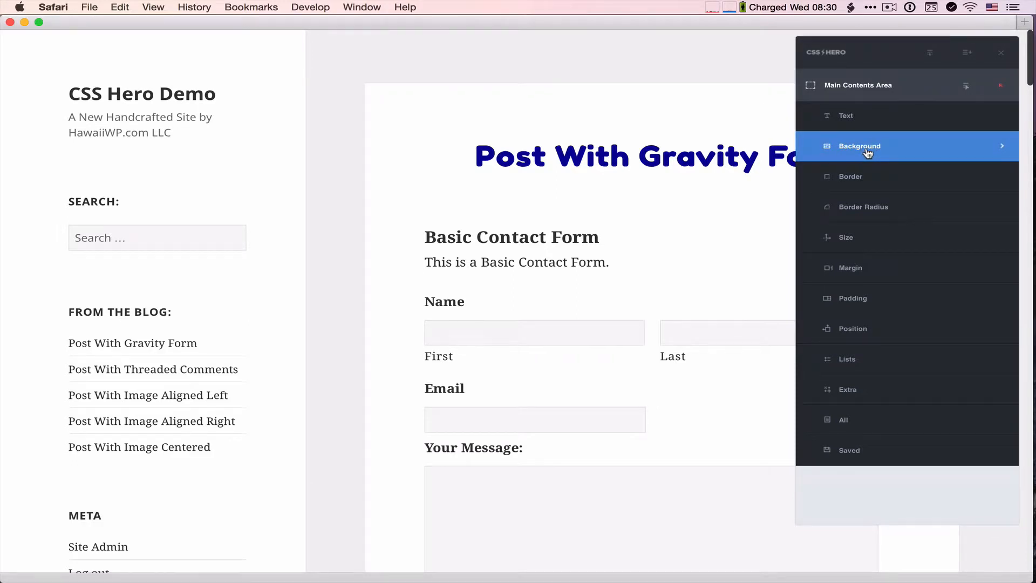
left_click(865, 148)
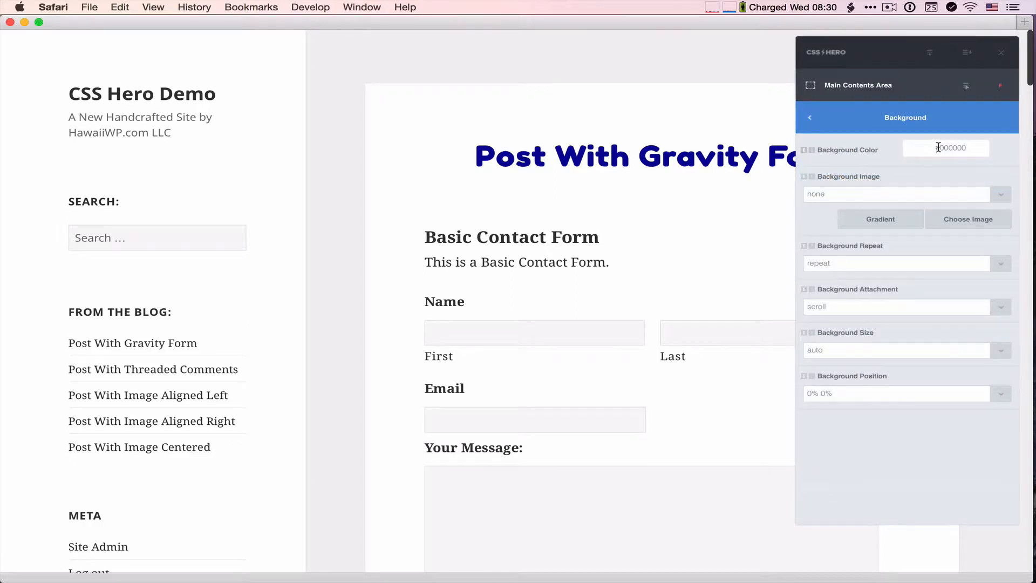
left_click(915, 148)
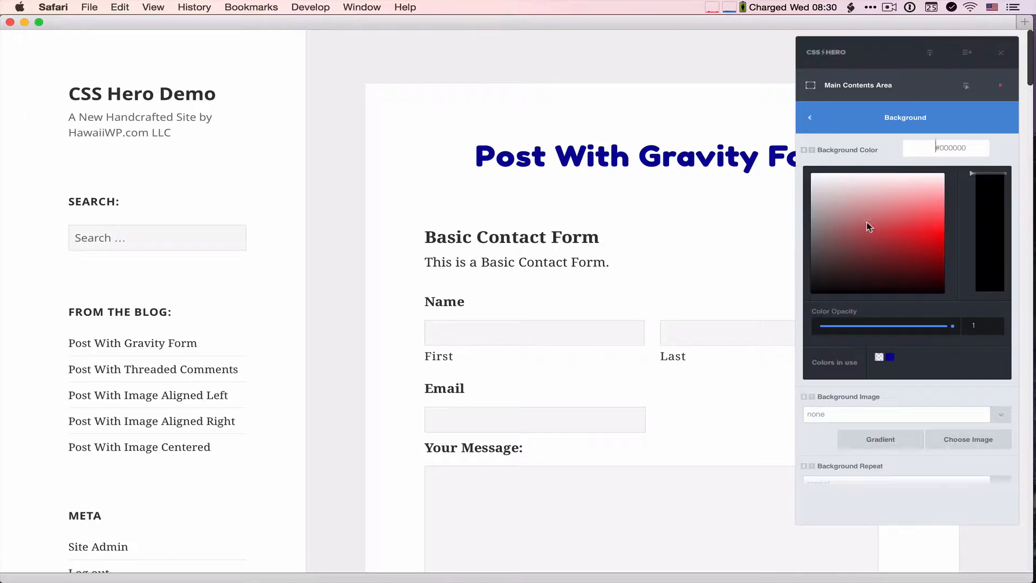
left_click(831, 190)
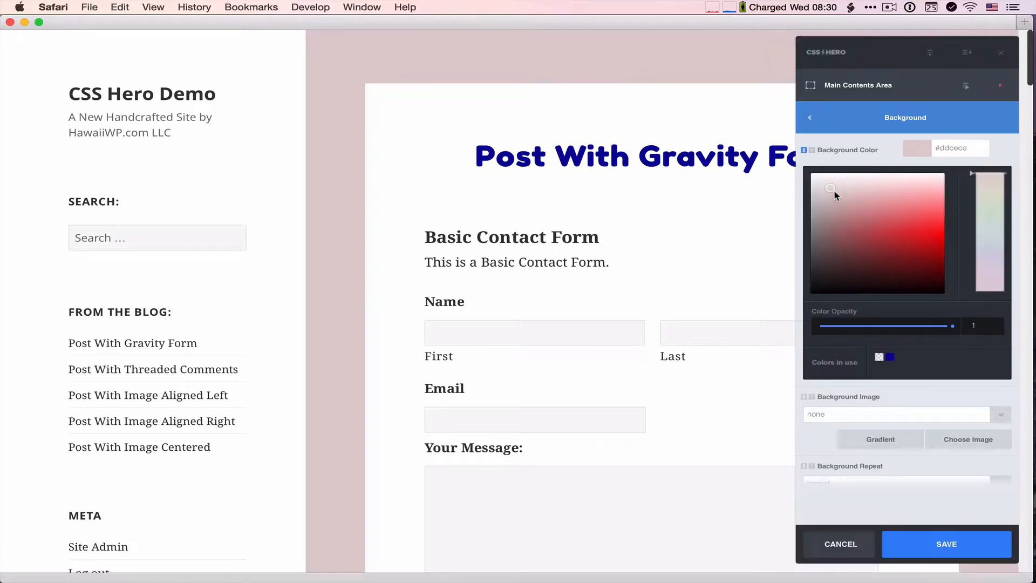
left_click(885, 216)
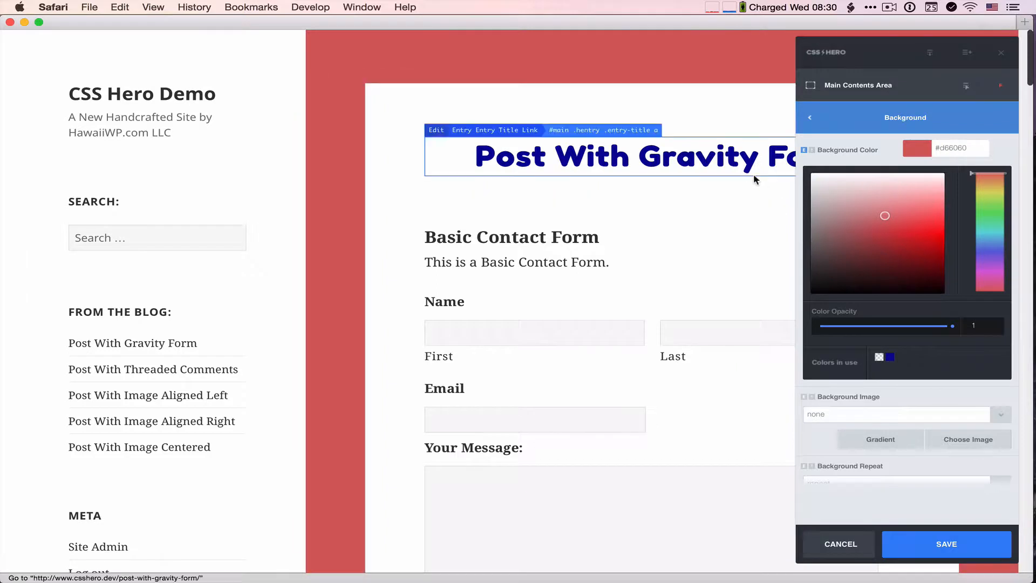
left_click(890, 357)
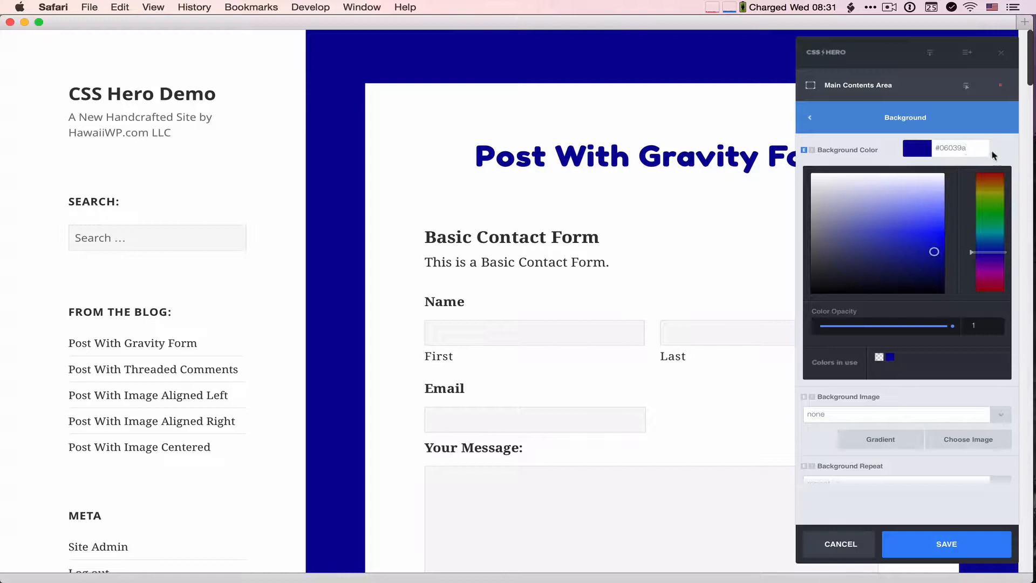
left_click(919, 150)
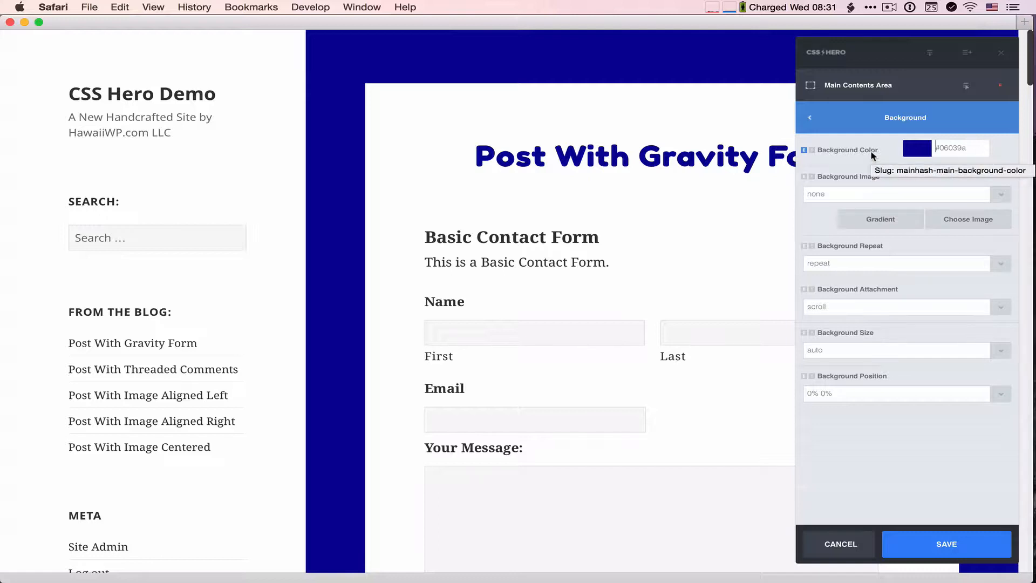
Apply a gradient background to the Main Contents Area using the colors #06039a and #648df6.
left_click(883, 222)
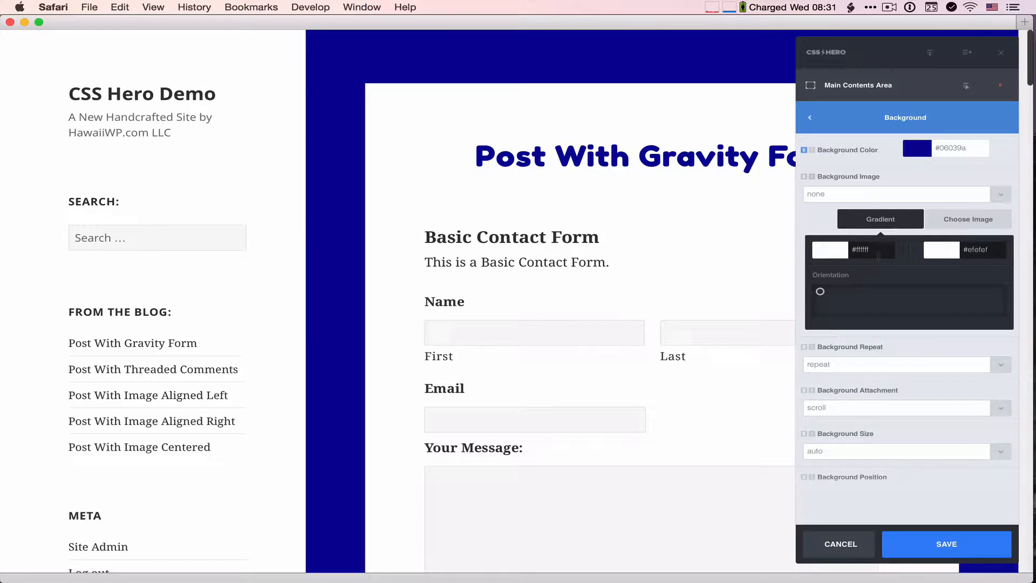
left_click(825, 252)
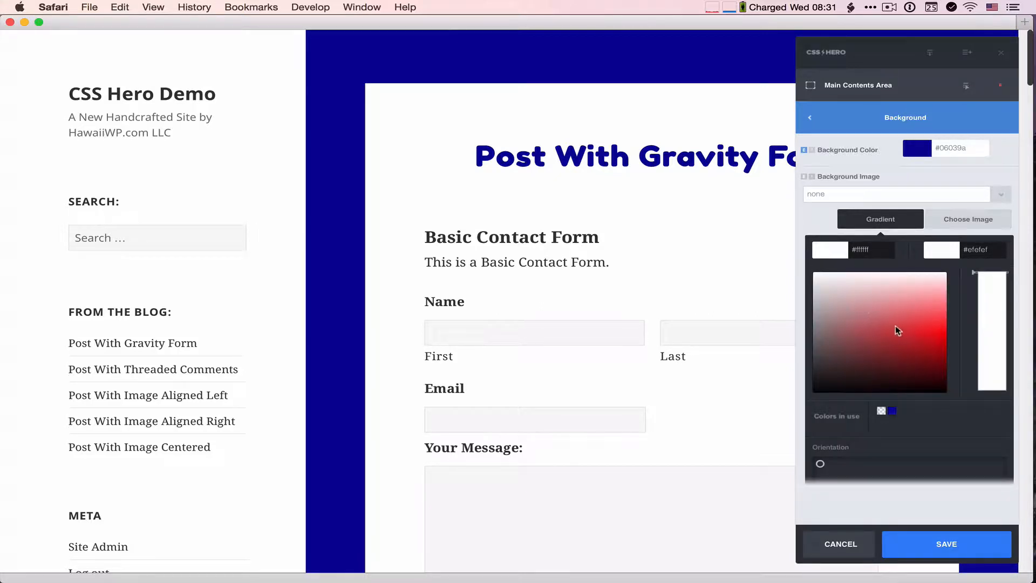
left_click(893, 412)
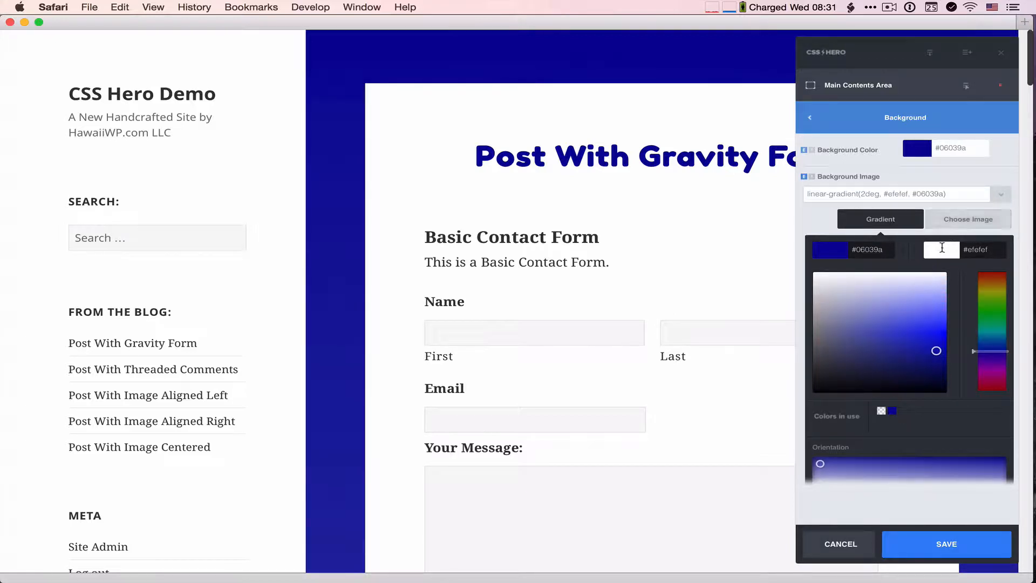
left_click(942, 249)
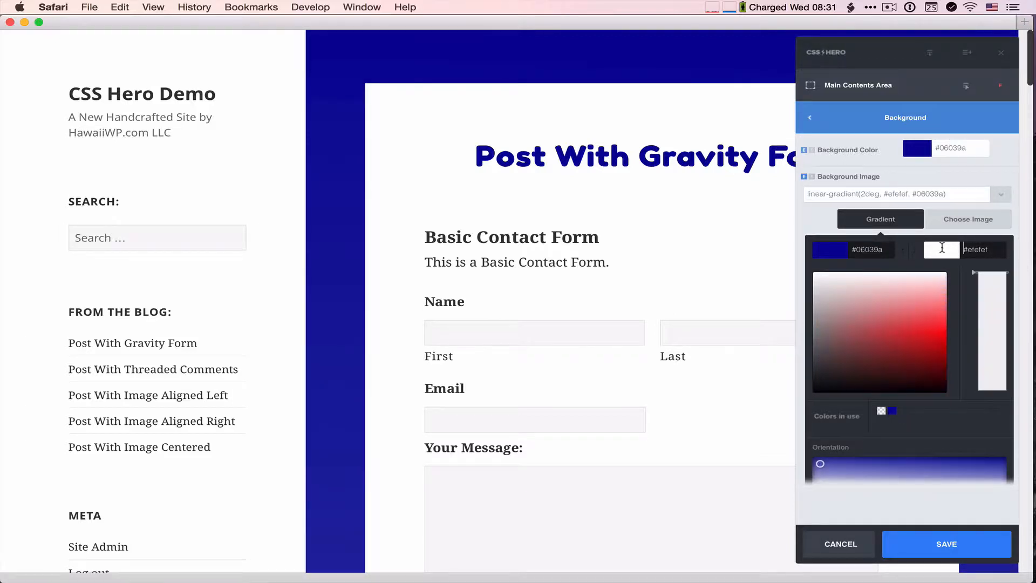
left_click(923, 308)
left_click_drag(973, 273, 974, 345)
left_click(927, 306)
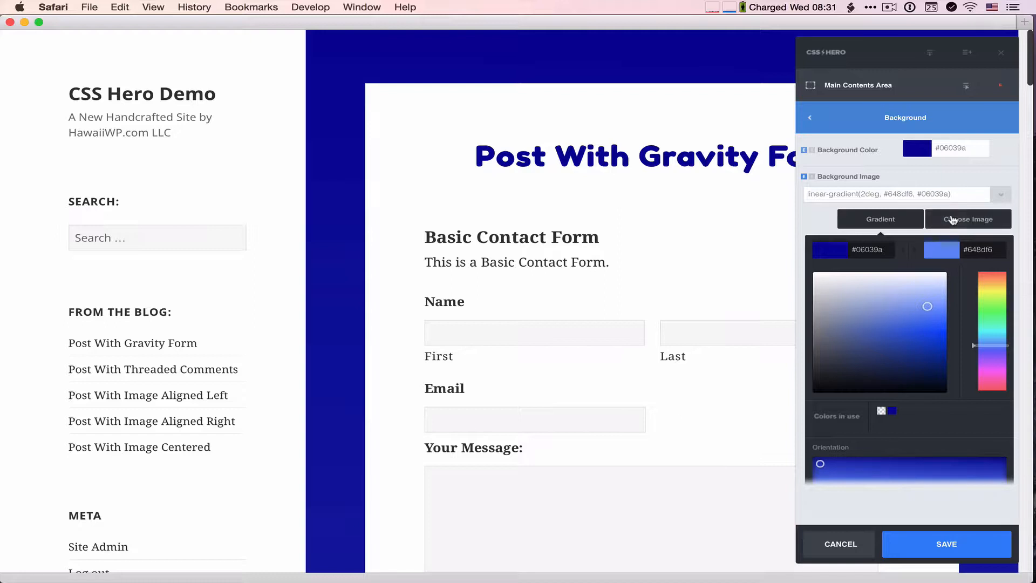
left_click(945, 245)
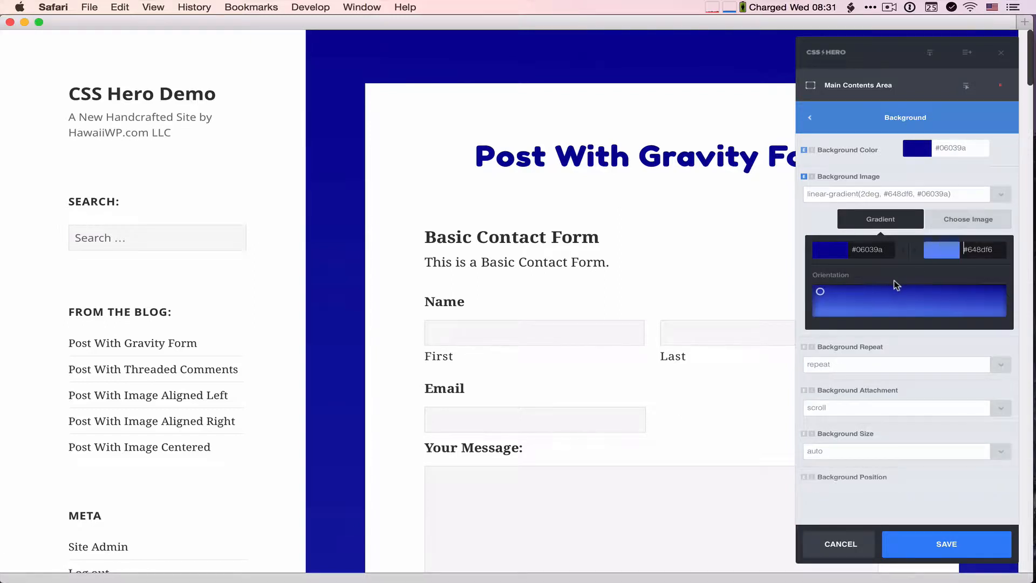
Change the gradient's orientation to -186deg and review the color transition down the full page.
left_click_drag(821, 293, 911, 326)
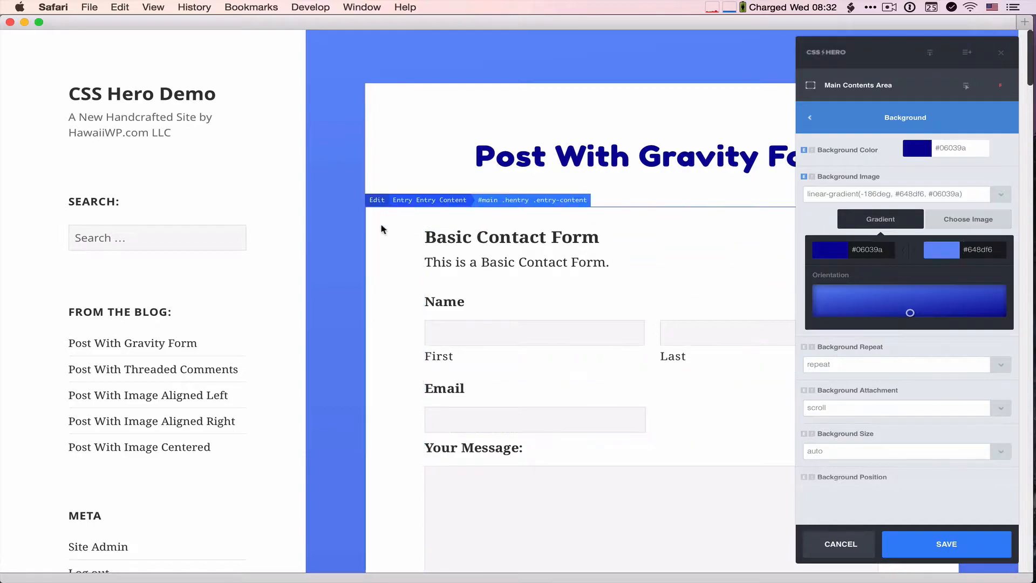
scroll(349, 296, "down", 5)
scroll(349, 298, "down", 20)
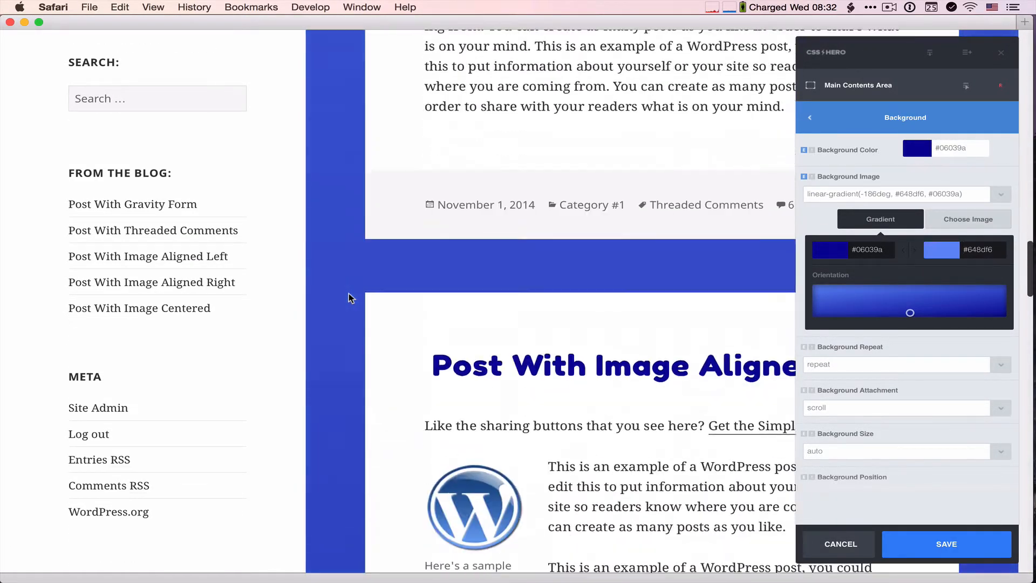
scroll(349, 297, "down", 20)
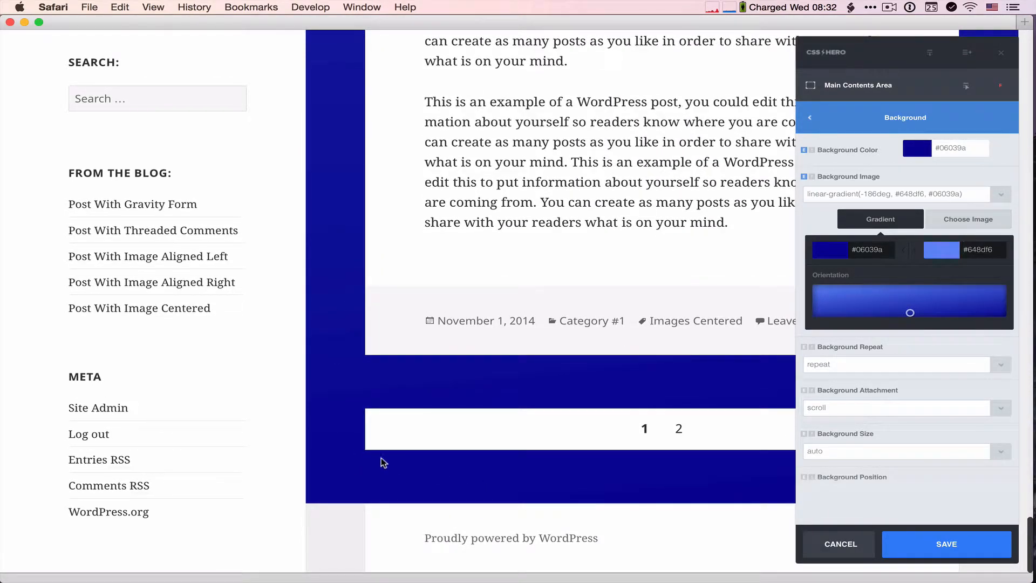
scroll(362, 368, "up", 20)
scroll(361, 367, "up", 10)
left_click(853, 212)
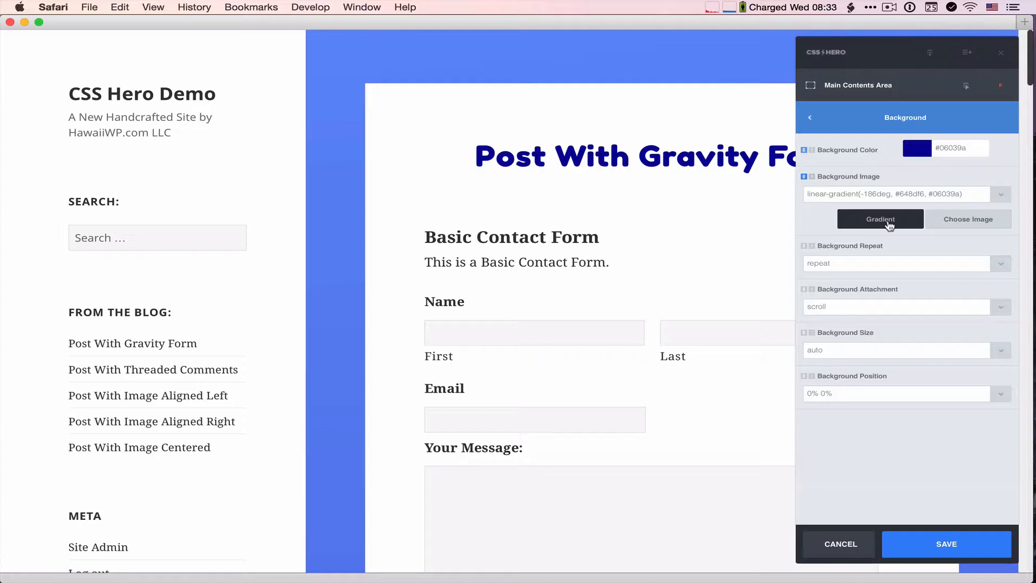
Upload Prosperous2015.jpg from the Desktop in Finder and use it at full size as the Main Contents Area's background image.
left_click(966, 223)
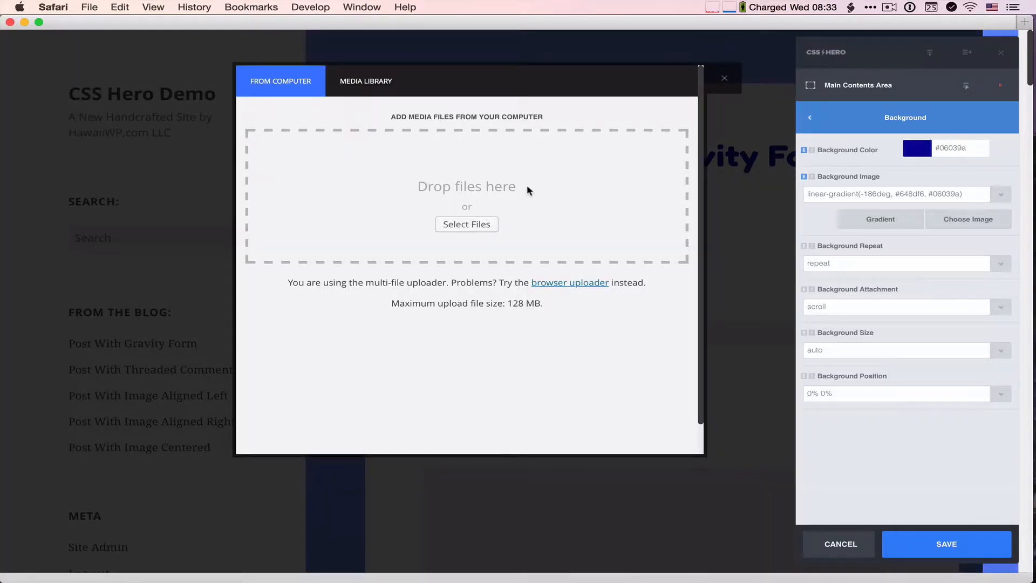
key("super+Tab")
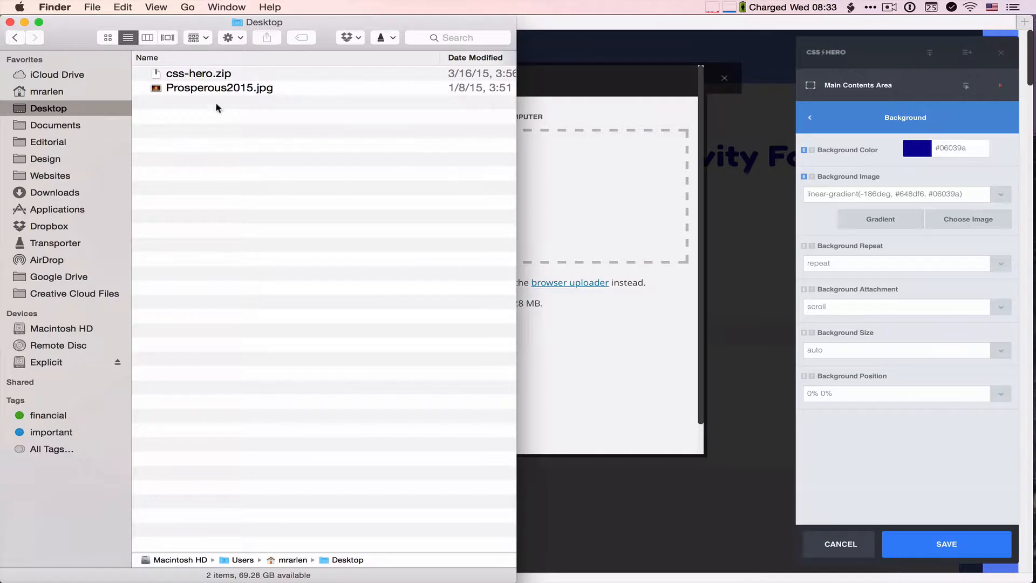
left_click_drag(203, 88, 599, 198)
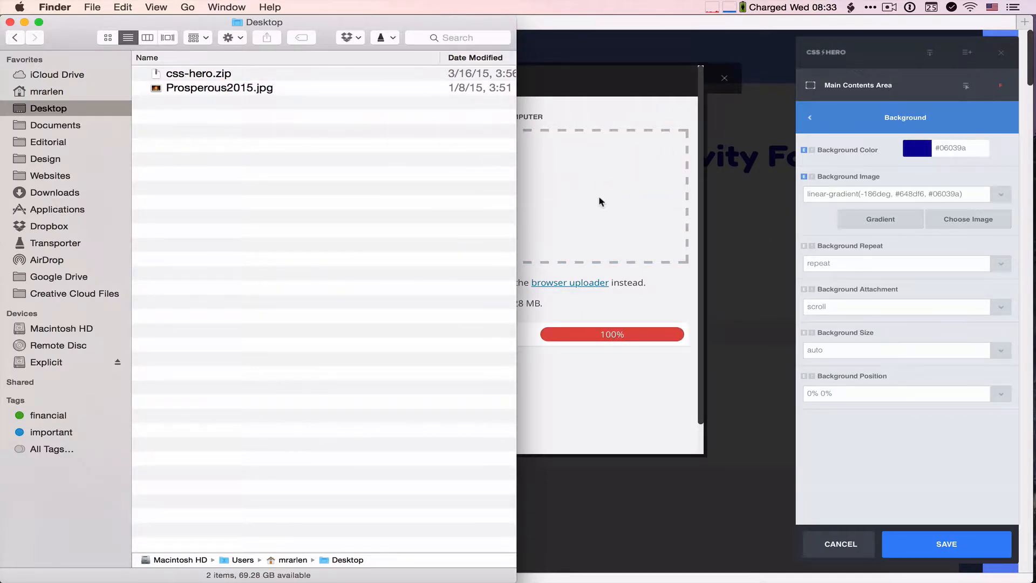
left_click(610, 112)
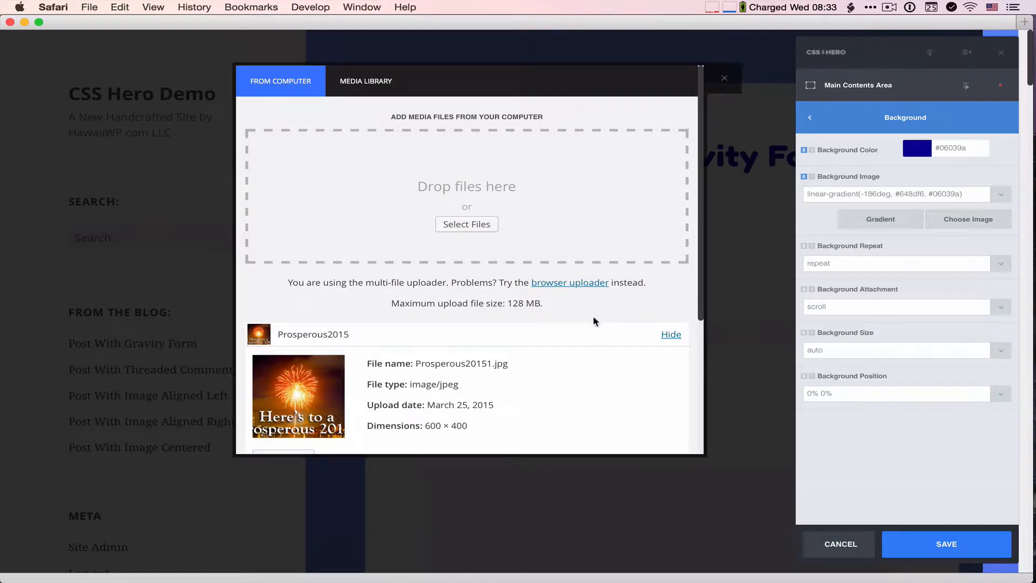
scroll(591, 369, "down", 5)
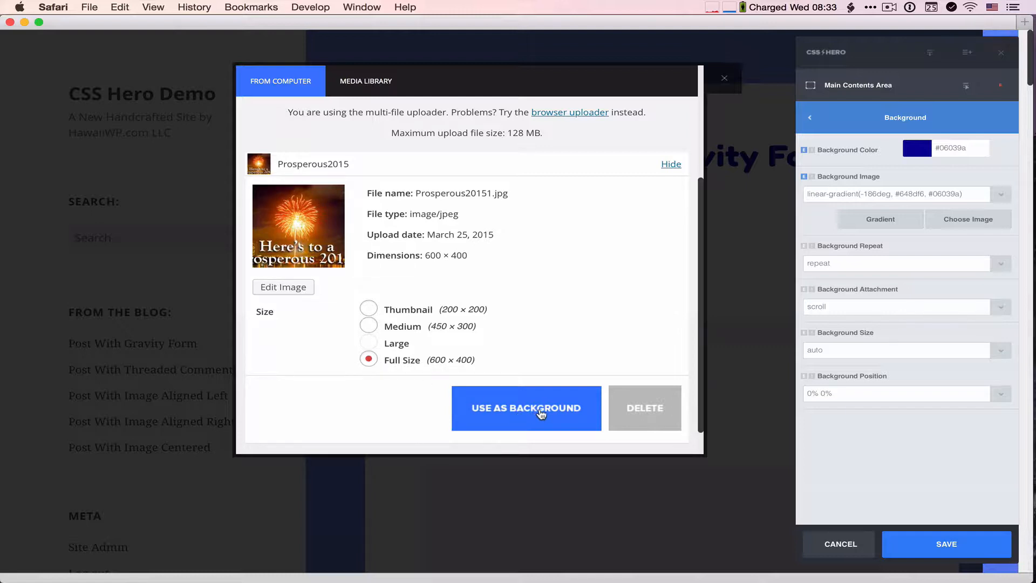
left_click(521, 411)
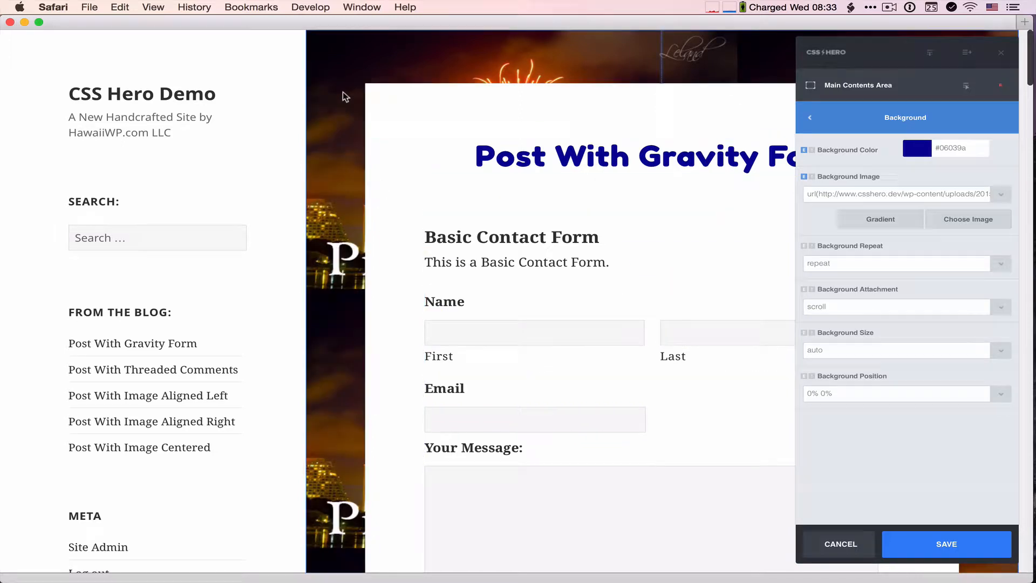
Review the tiled background image down the page and set its background repeat to No Repeat.
scroll(349, 254, "down", 5)
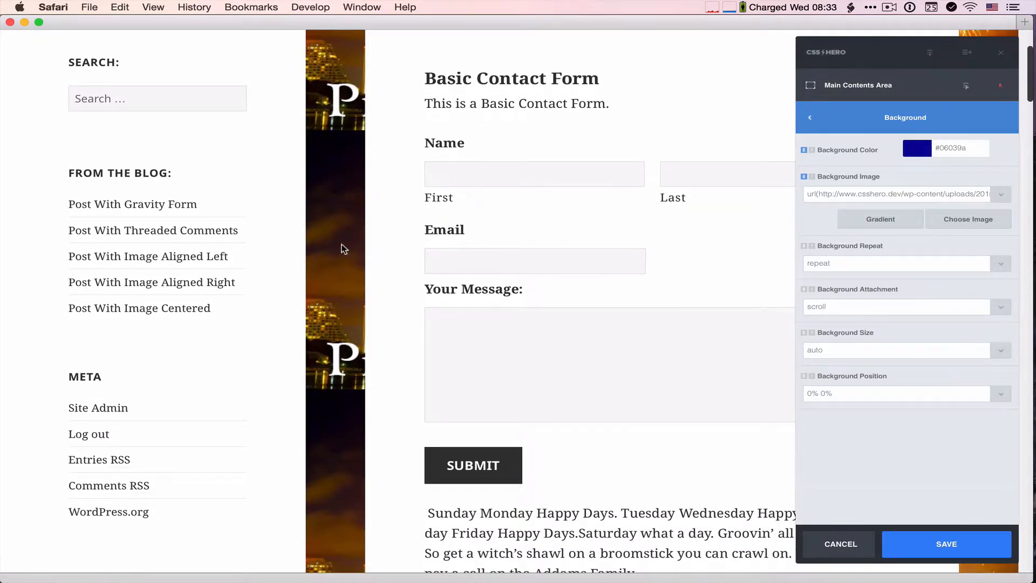
scroll(343, 248, "down", 5)
scroll(342, 253, "down", 5)
scroll(344, 300, "down", 8)
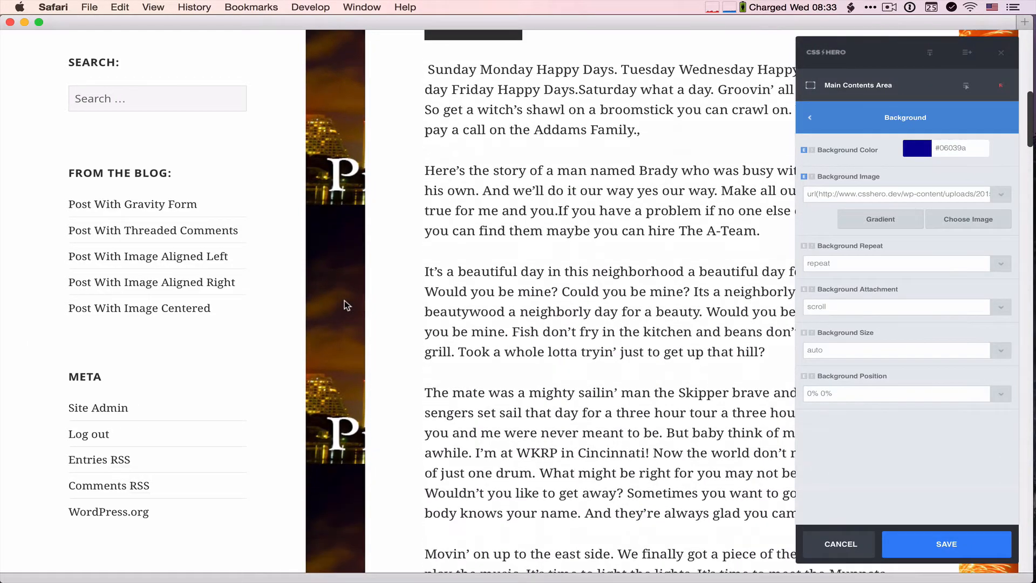
scroll(344, 300, "down", 8)
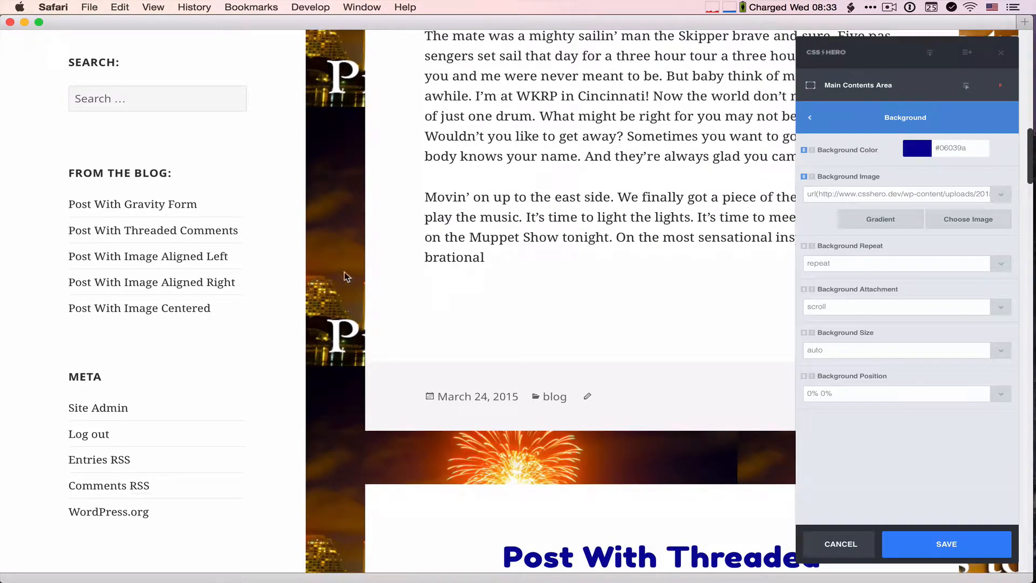
scroll(342, 238, "up", 12)
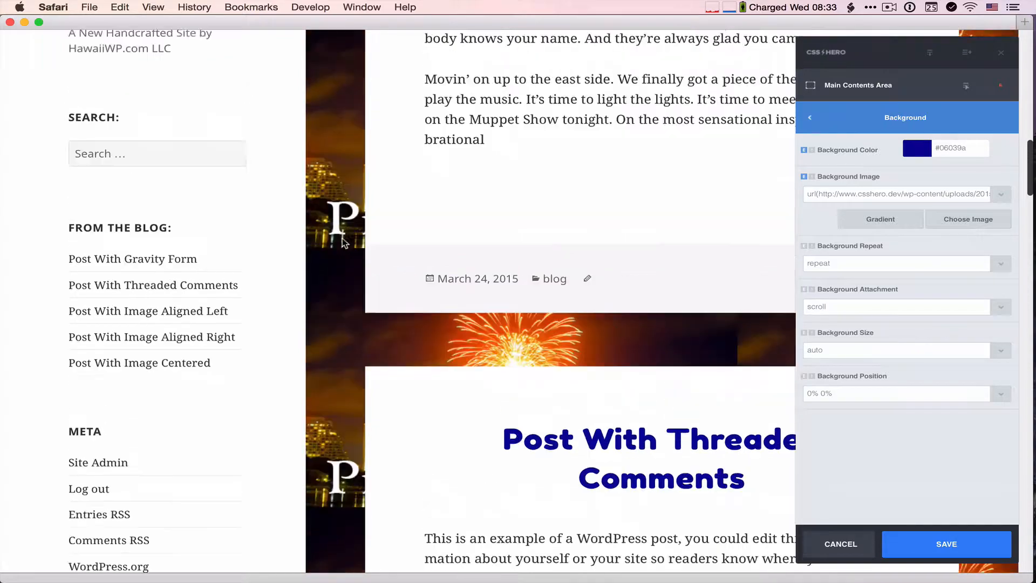
scroll(342, 238, "up", 10)
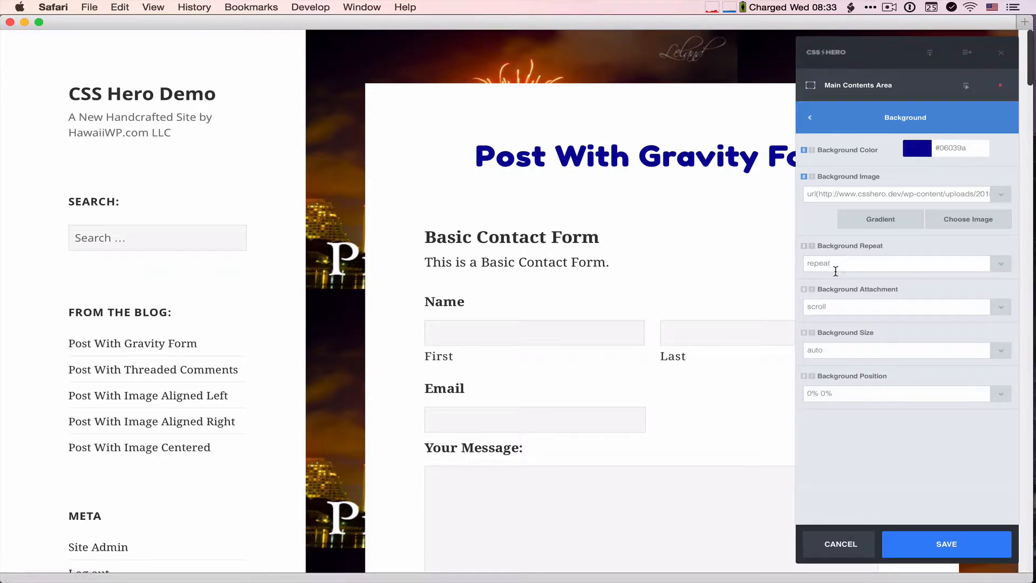
left_click(1002, 264)
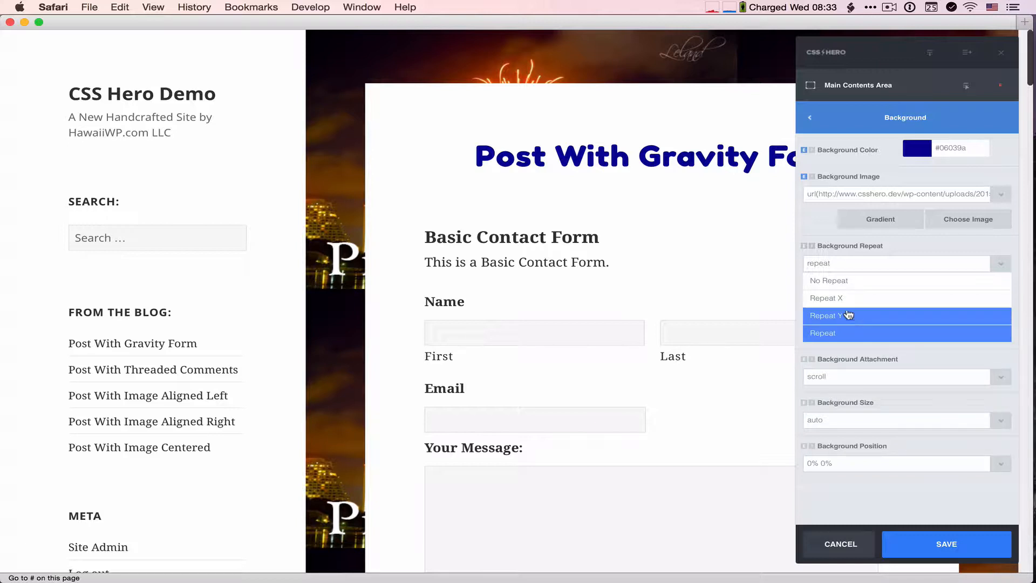
left_click(843, 283)
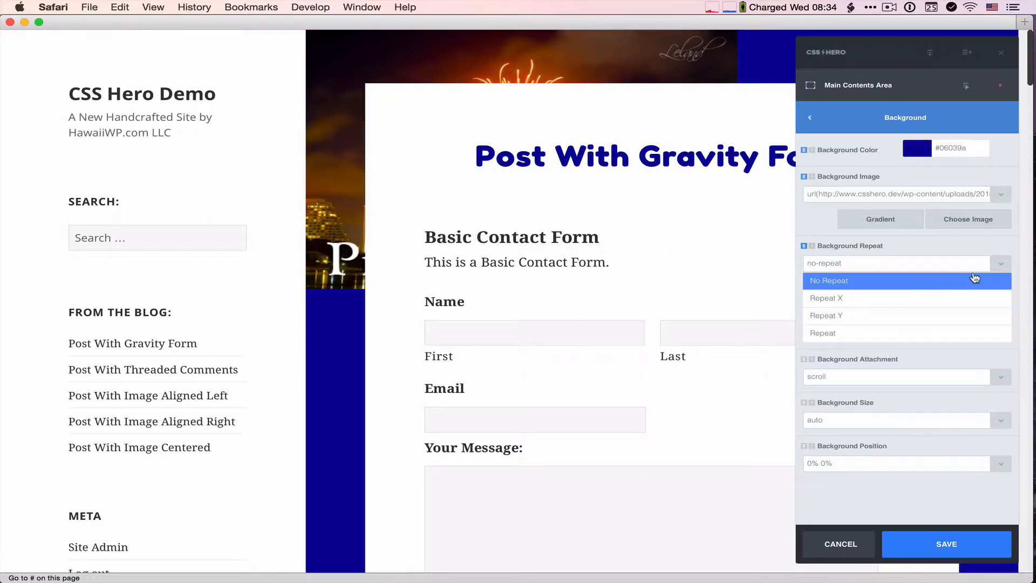
Check the non-repeating image down the page, set the background attachment to Fixed, and review how the image behaves while scrolling.
left_click(1001, 266)
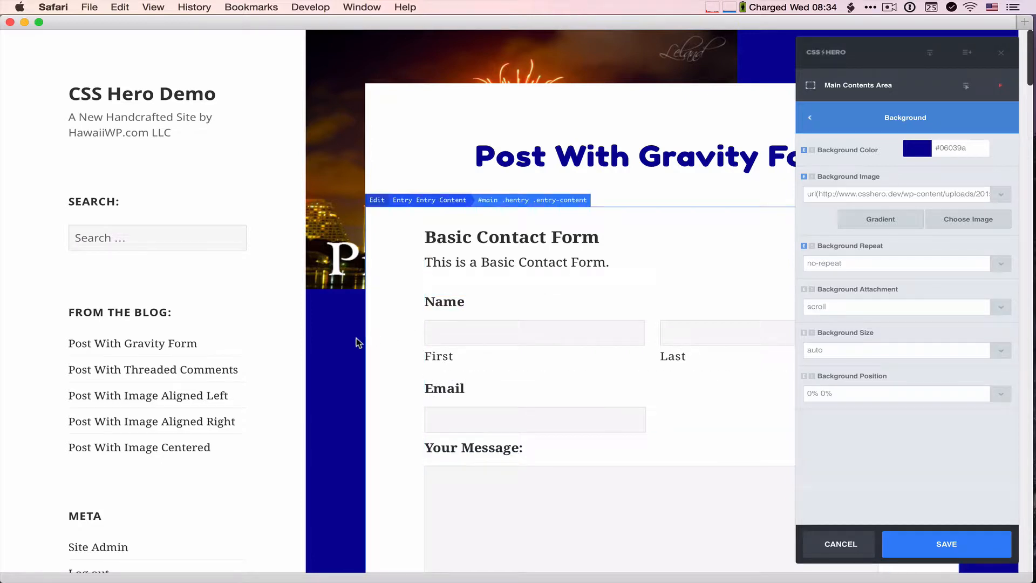
scroll(346, 342, "down", 3)
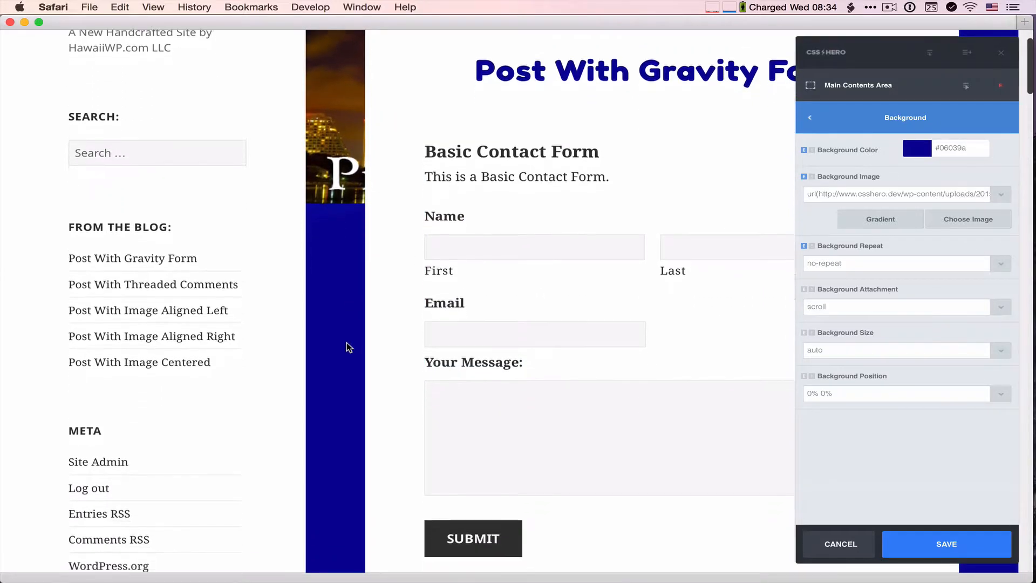
scroll(347, 342, "down", 5)
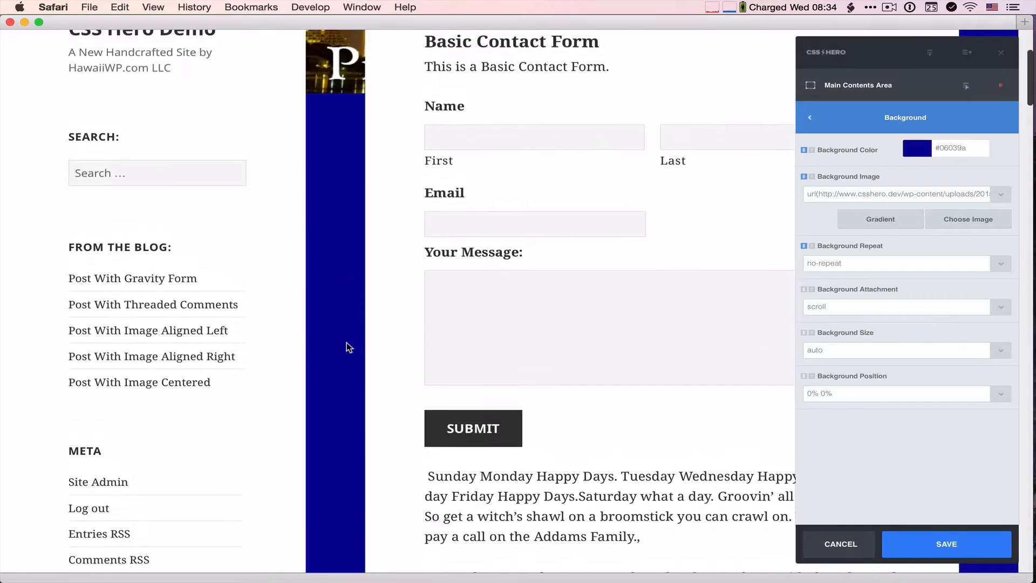
scroll(346, 342, "up", 8)
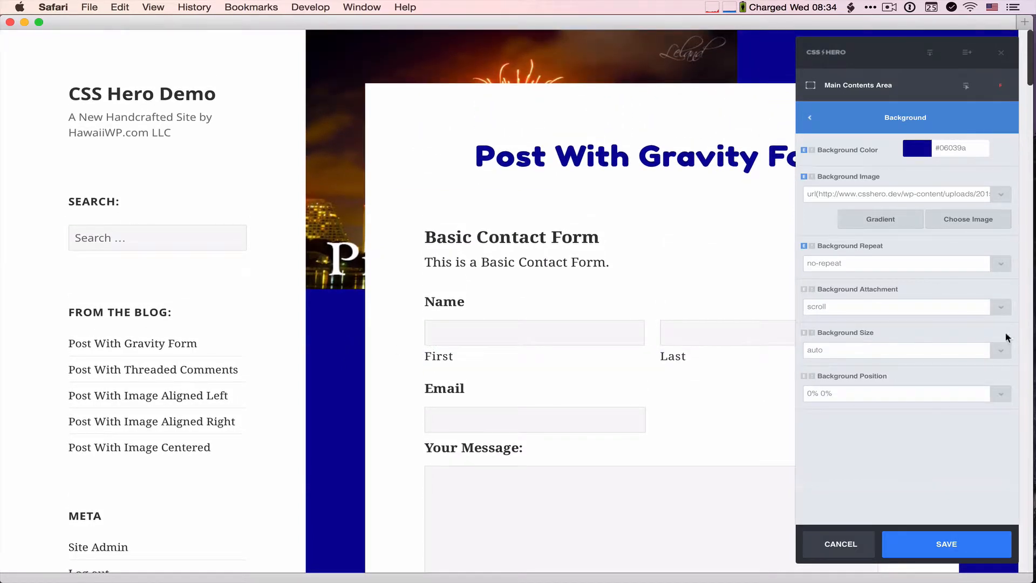
left_click(1001, 307)
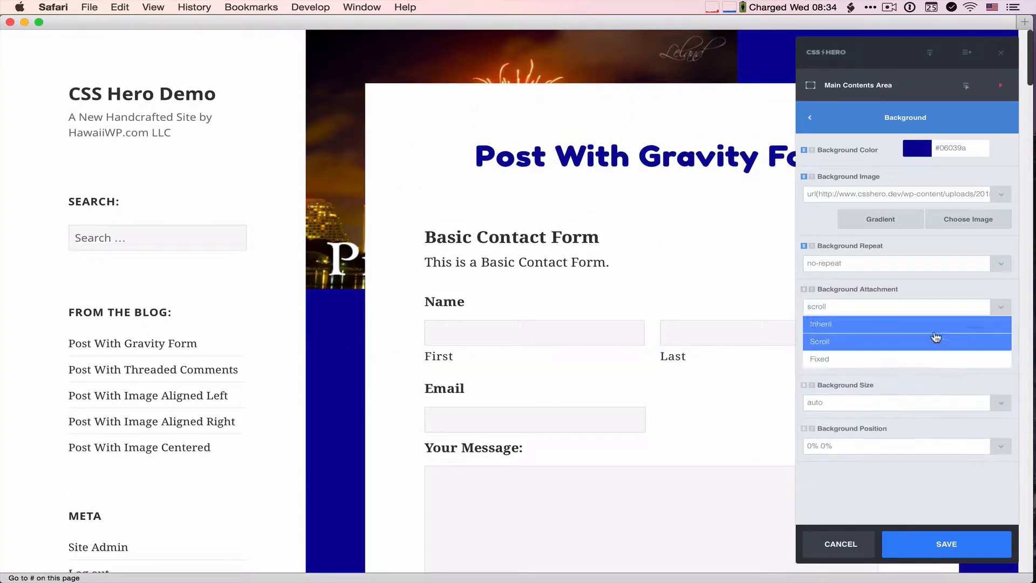
left_click(824, 359)
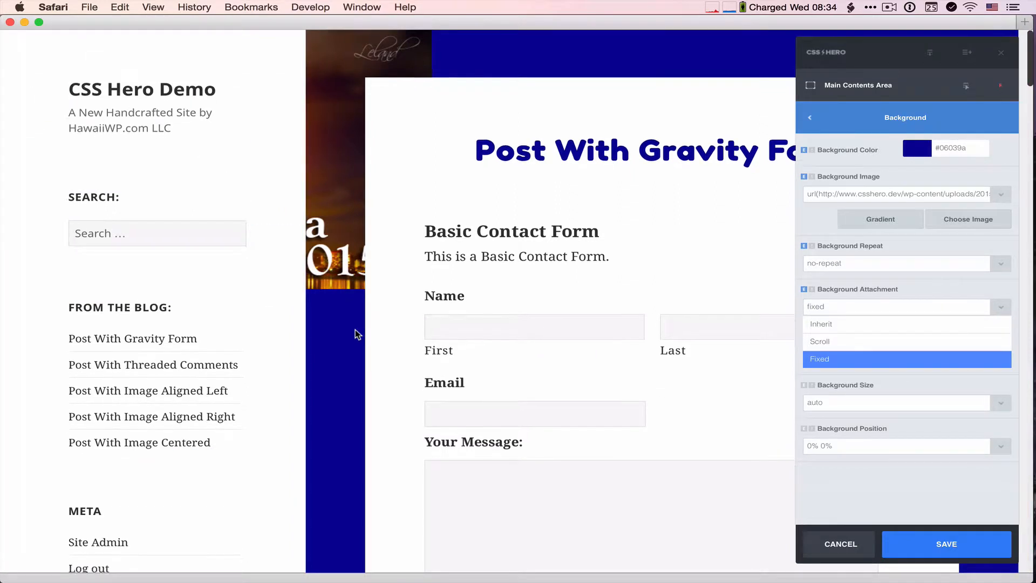
scroll(355, 329, "down", 5)
scroll(354, 329, "down", 6)
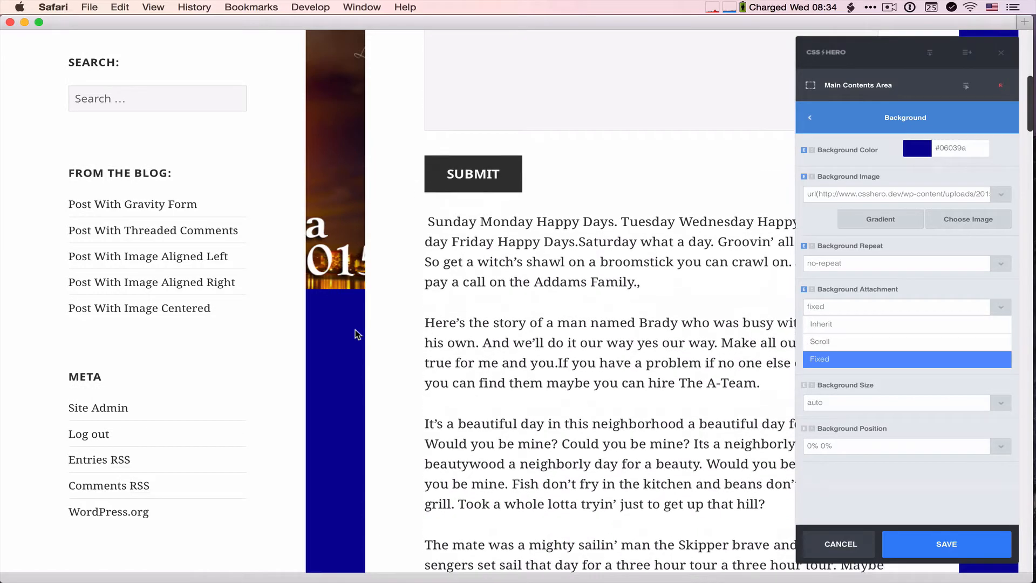
scroll(340, 331, "up", 10)
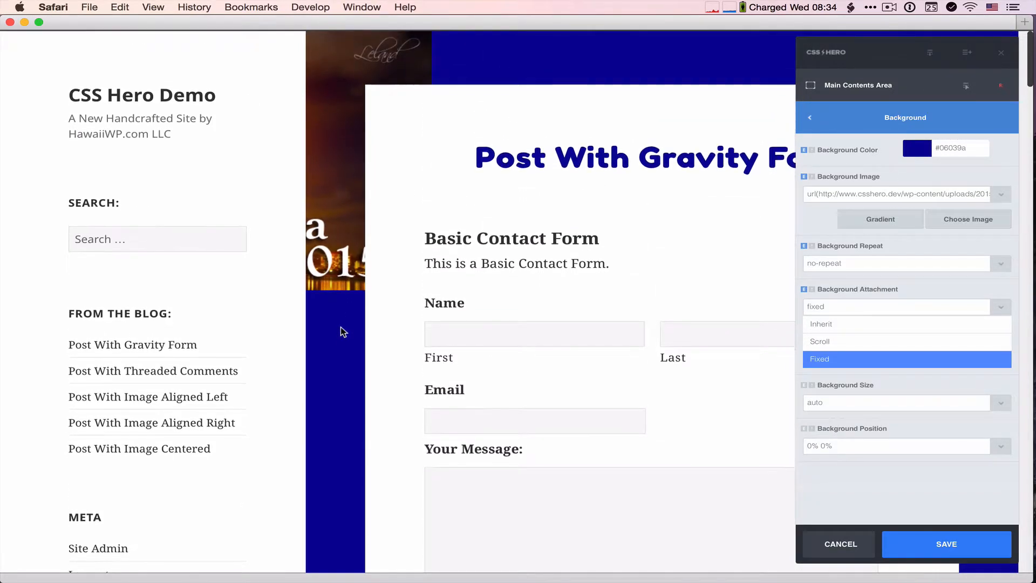
left_click(1001, 310)
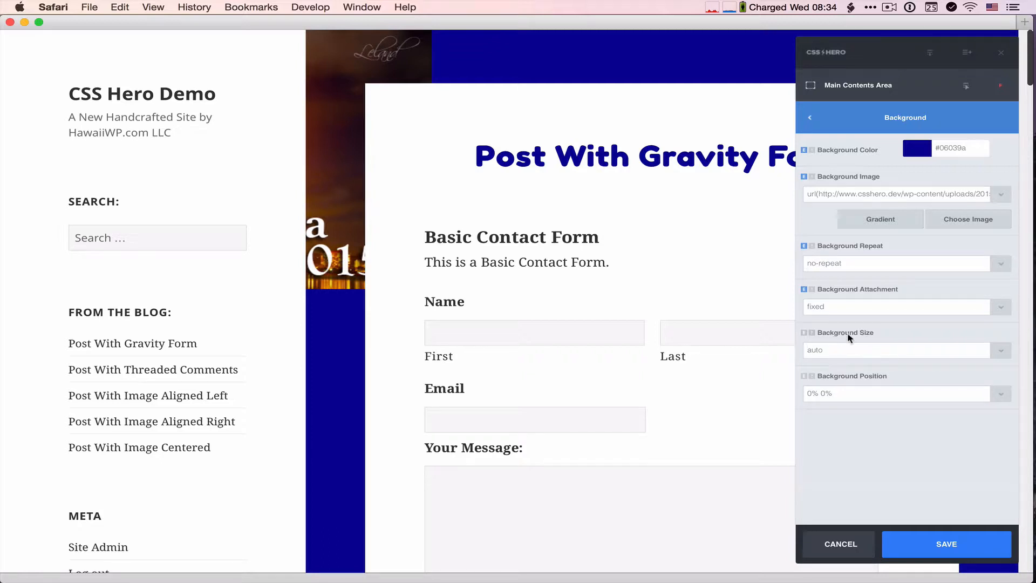
Try the Cover and Contain background sizes on the Main Contents Area's image and set the size back to Auto.
left_click(1001, 357)
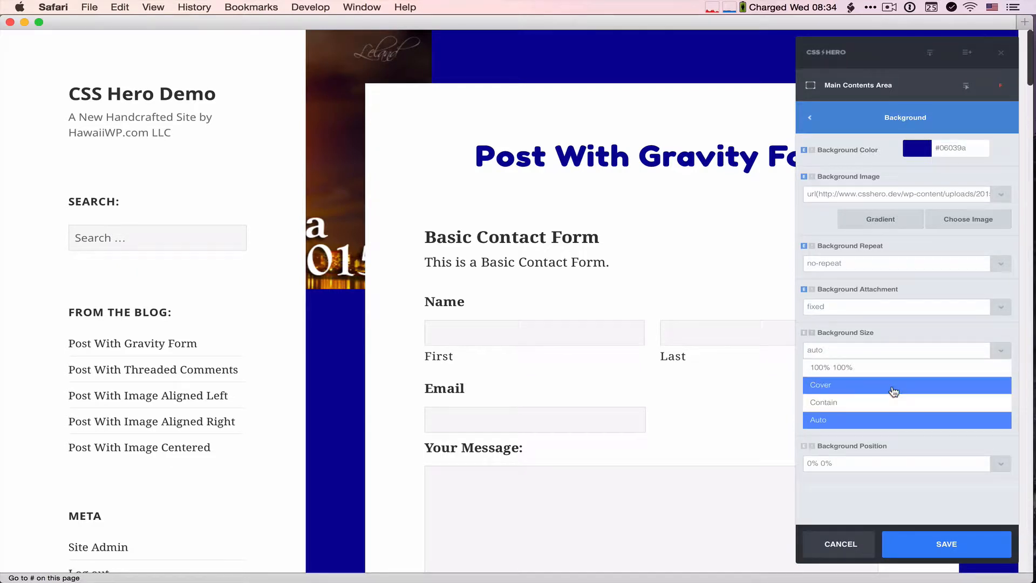
left_click(894, 385)
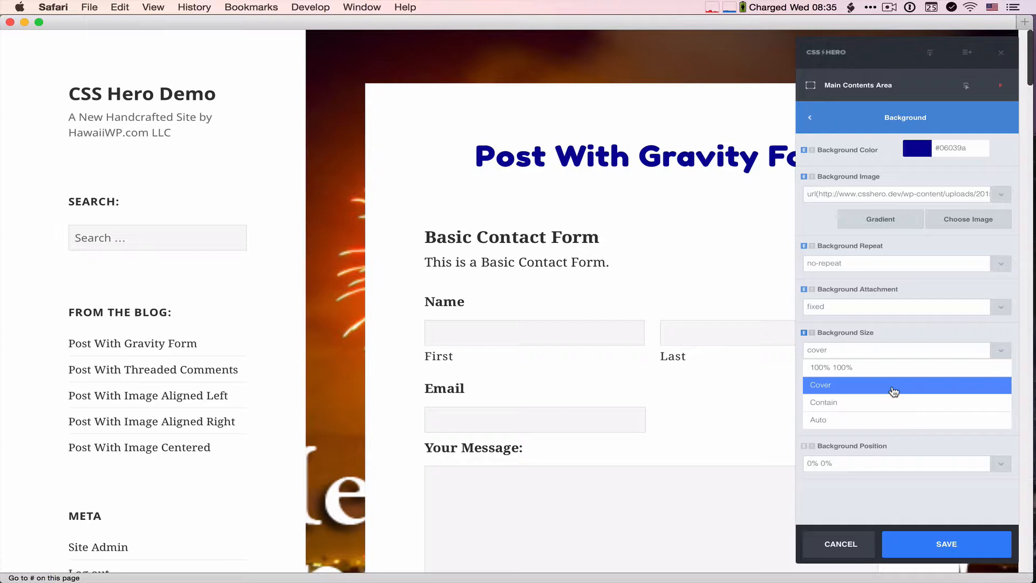
left_click(861, 403)
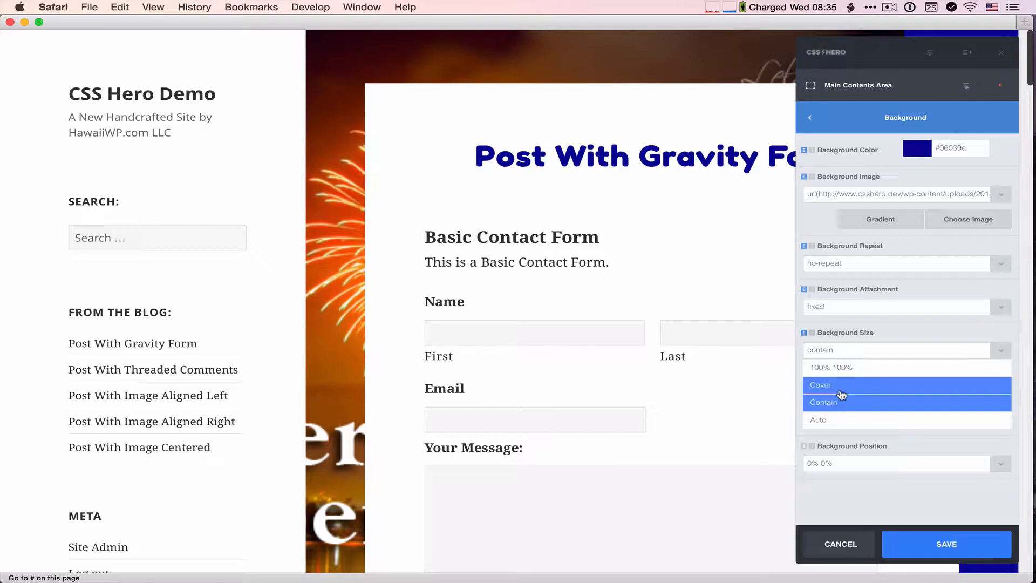
left_click(827, 421)
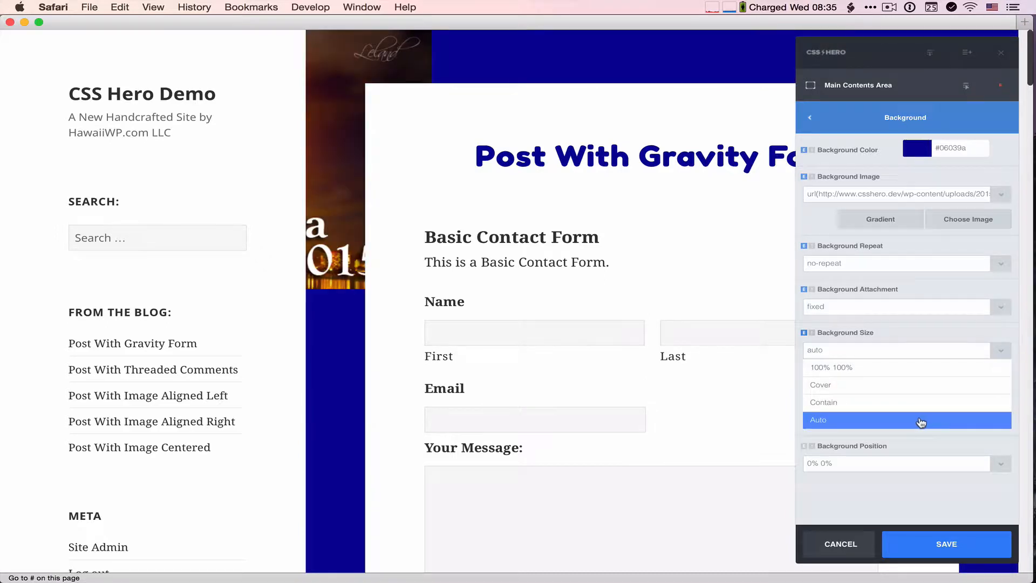
left_click(999, 353)
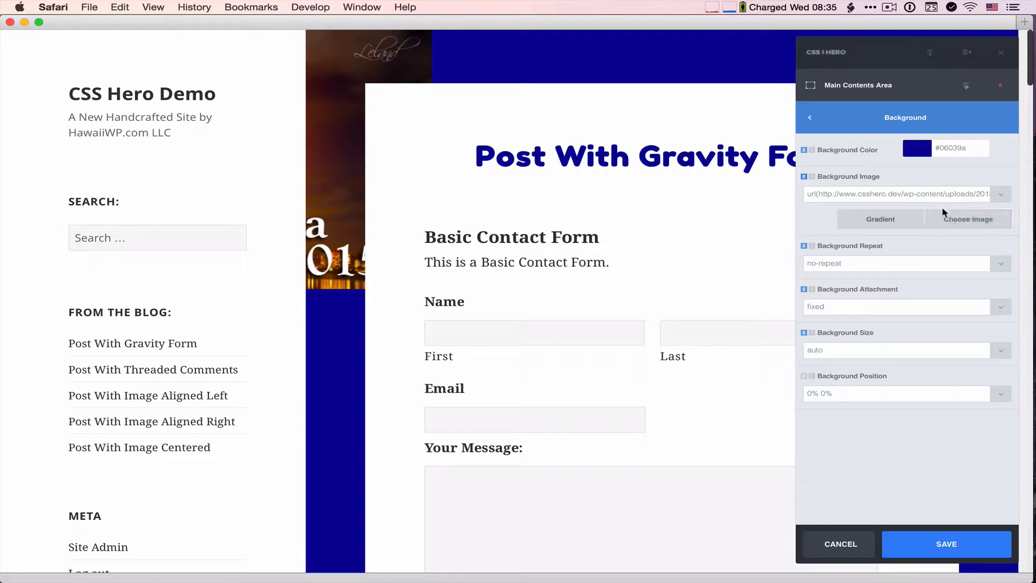
Replace the Main Contents Area's background image with a -173deg linear gradient from #869ee8 to #06039a and save the styling.
left_click(894, 220)
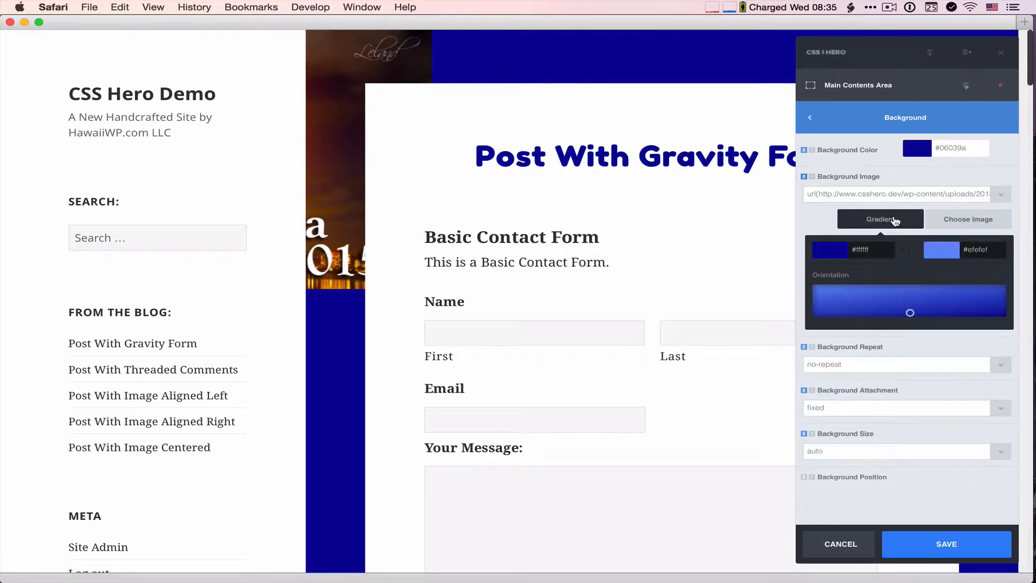
left_click(909, 313)
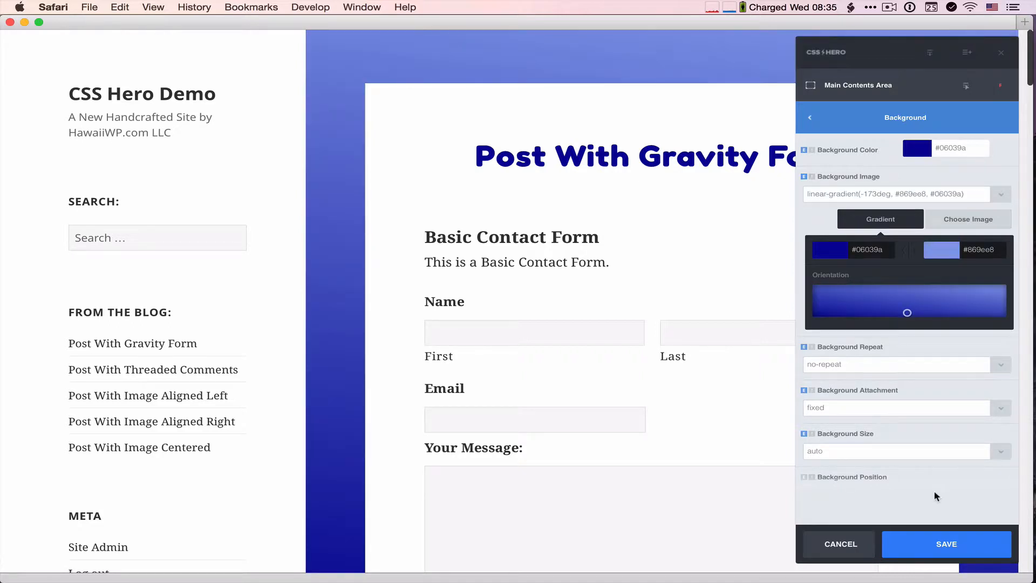
left_click(948, 544)
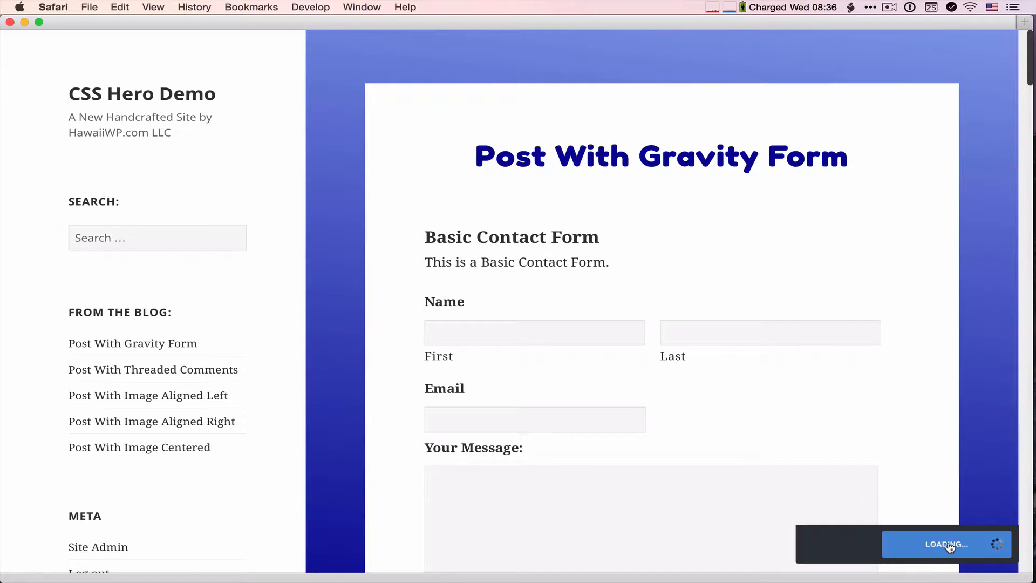
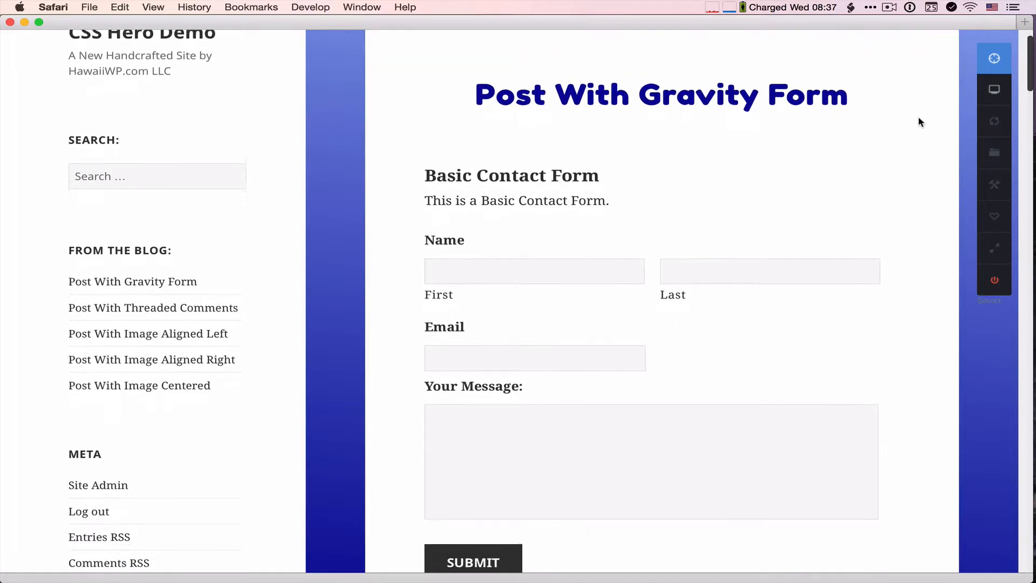
Select the Basic Contact Form heading as Gform 1 Form Title and set its text color to the already used #06039a.
scroll(918, 120, "up", 1)
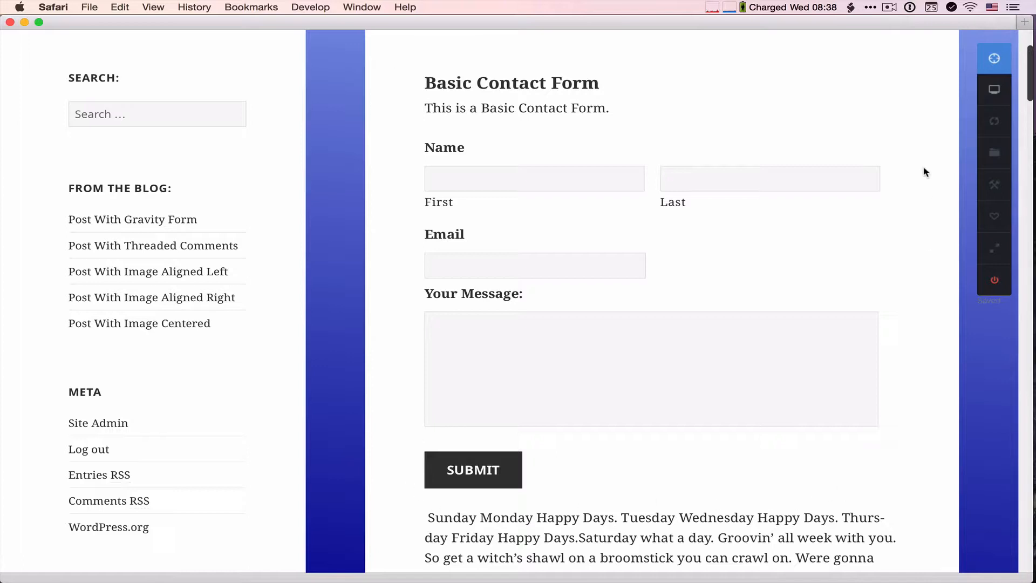
left_click(994, 59)
left_click(446, 82)
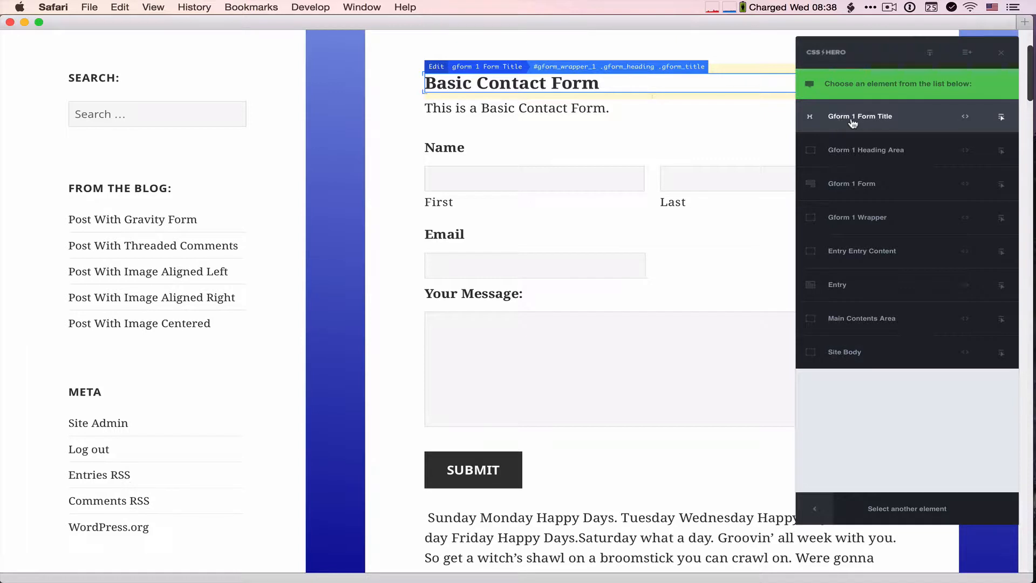
left_click(880, 121)
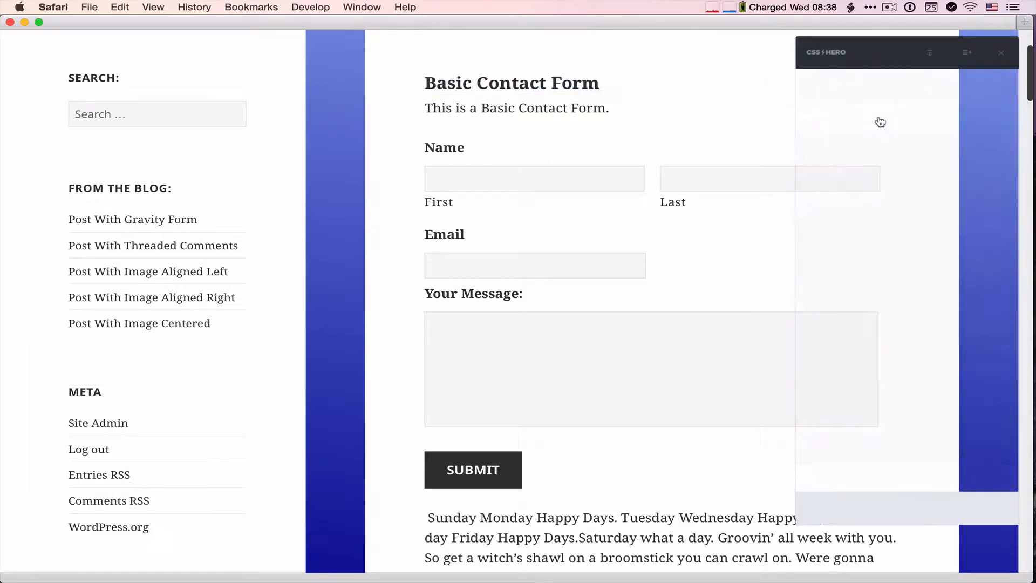
left_click(847, 115)
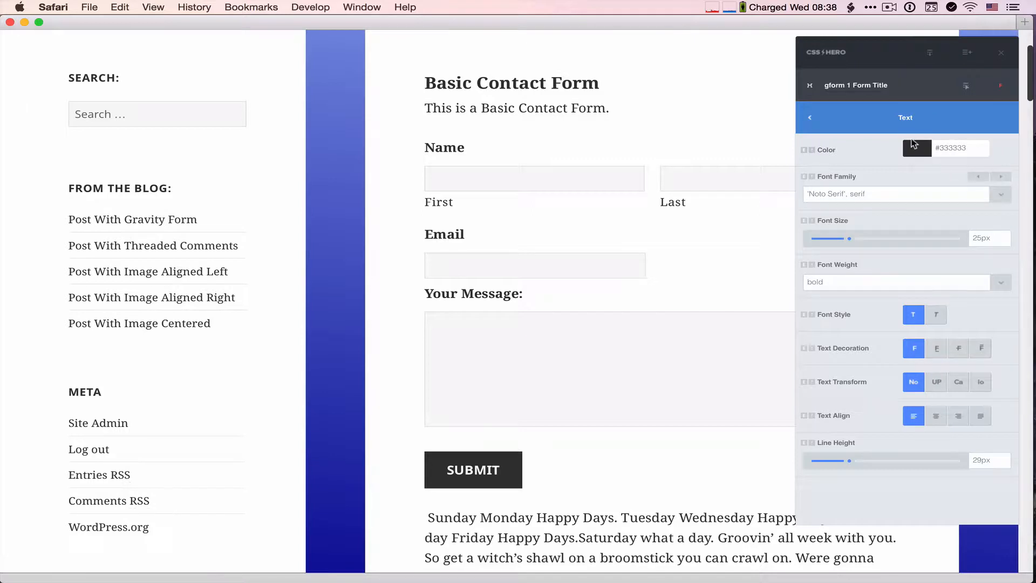
left_click(917, 147)
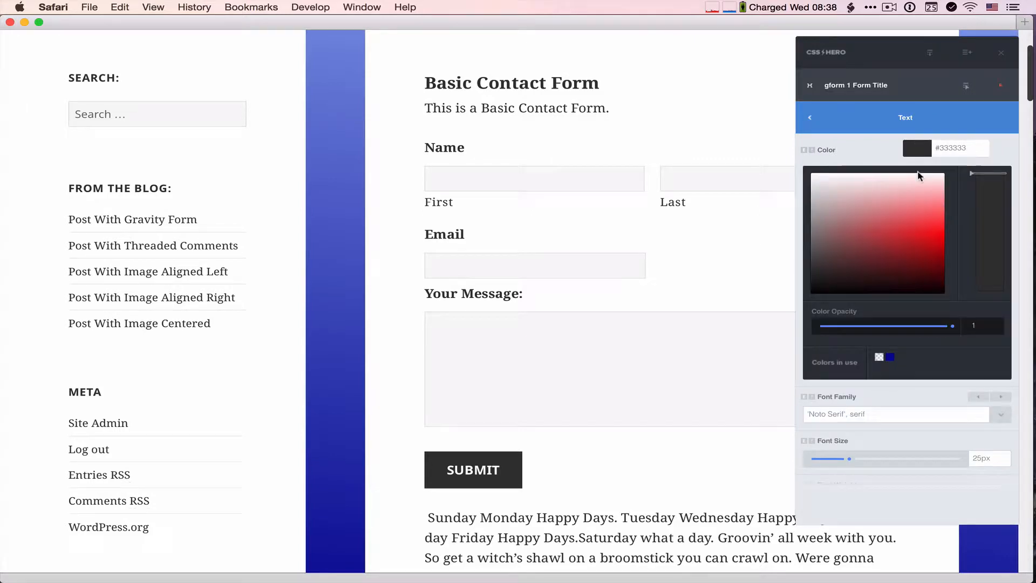
left_click(890, 358)
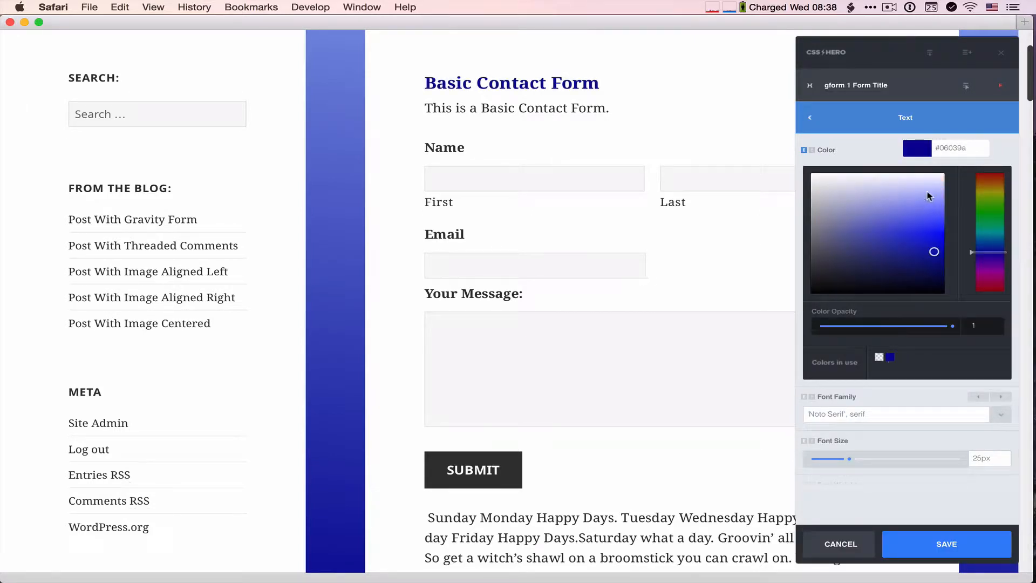
left_click(915, 145)
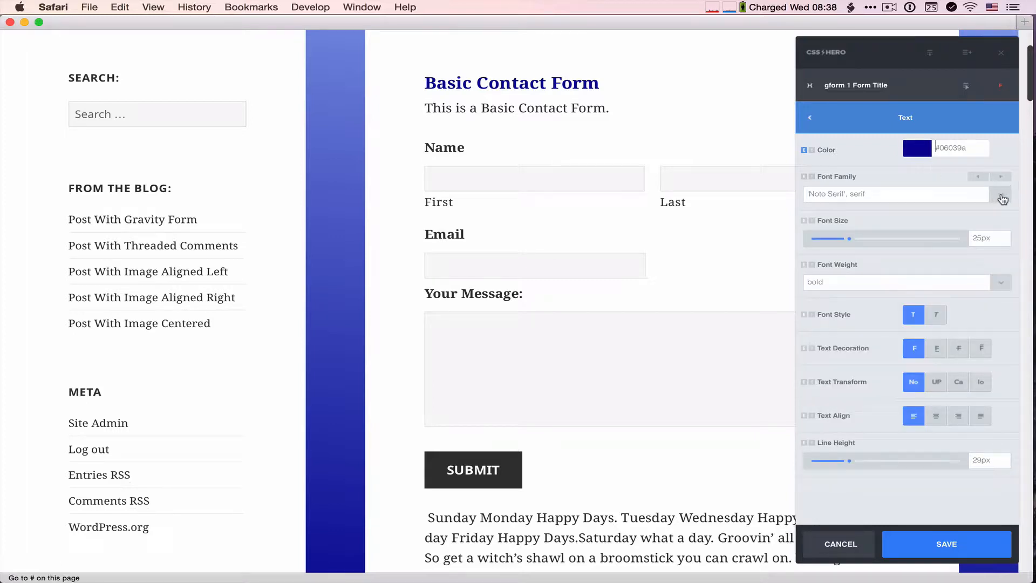
Set the form title's font family to Fredoka One and its font size to 36px, and save the changes.
left_click(1000, 195)
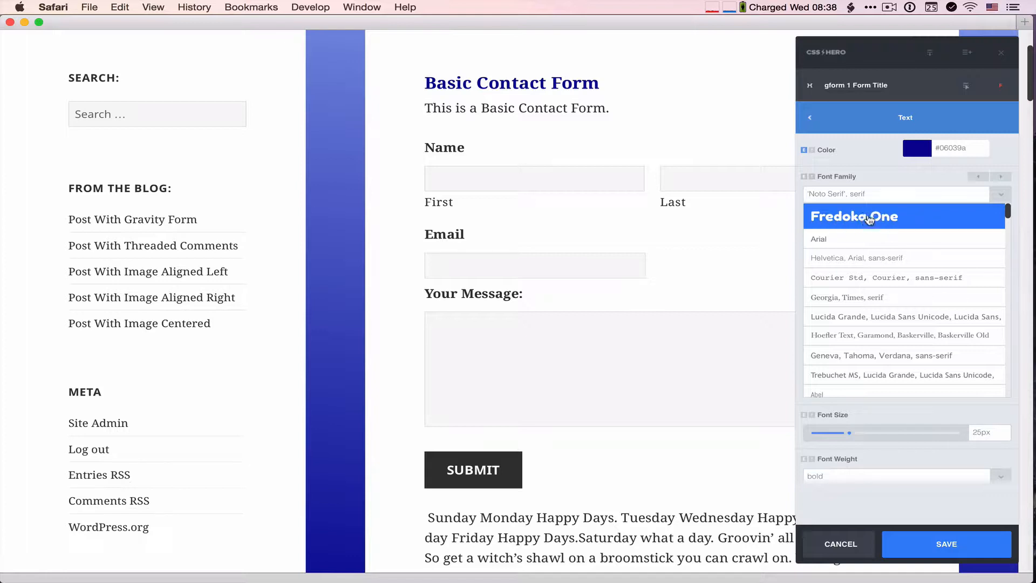
left_click(865, 219)
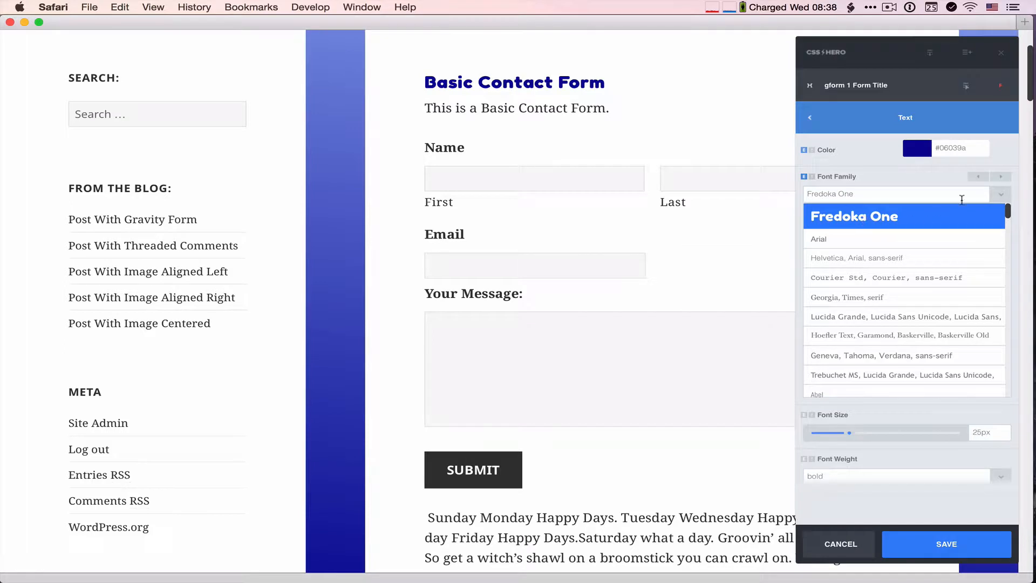
left_click(999, 198)
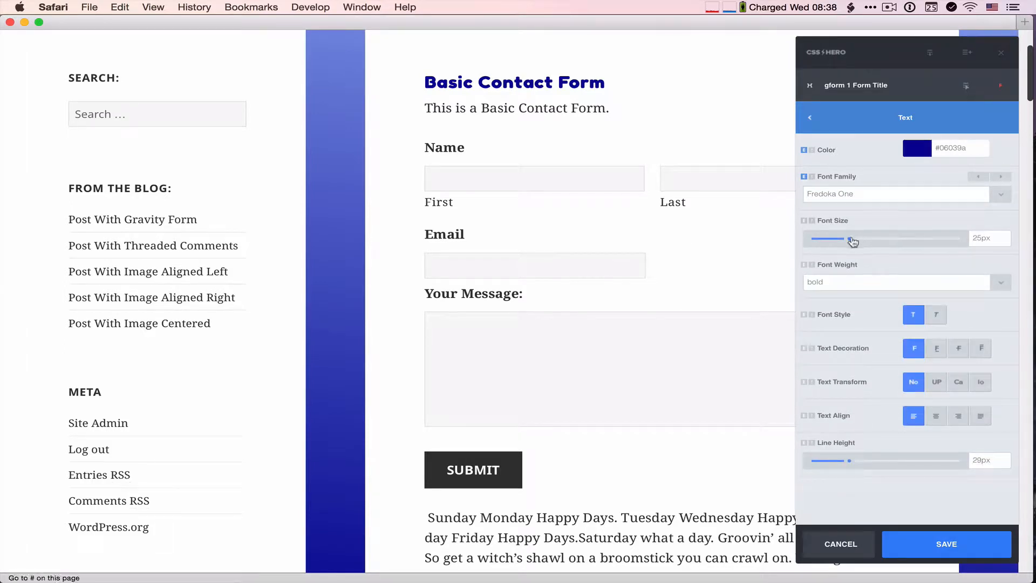
left_click_drag(851, 243, 868, 242)
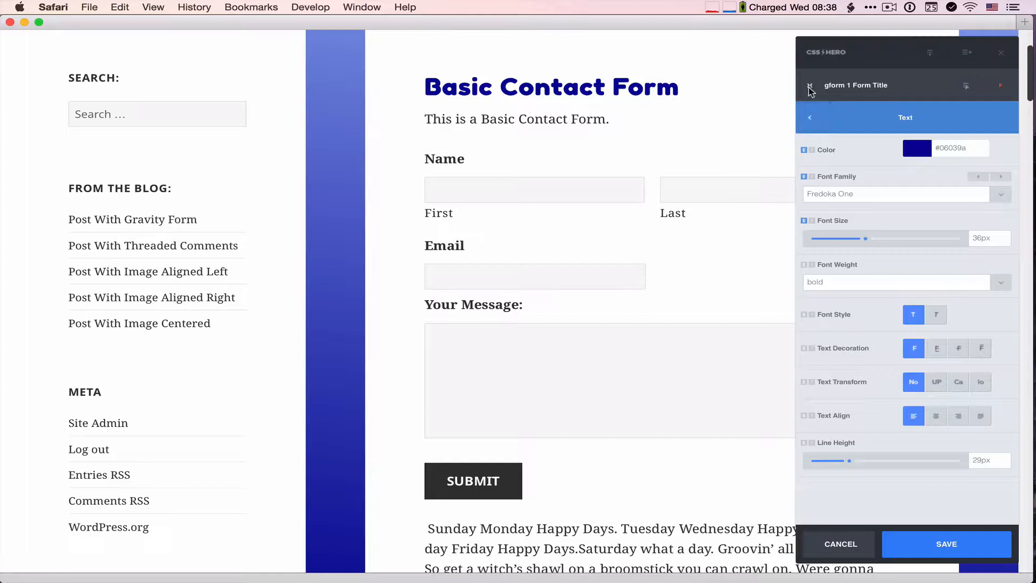
left_click(949, 546)
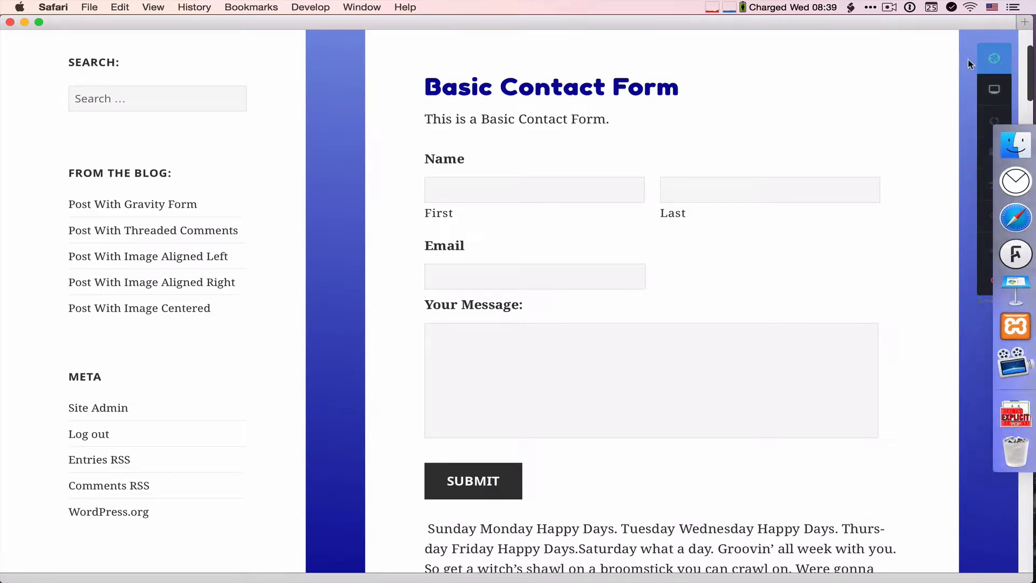
Select Gform 1 Form from the Basic Contact Form heading's element list and set its background color to light blue #99d3ea.
left_click(994, 58)
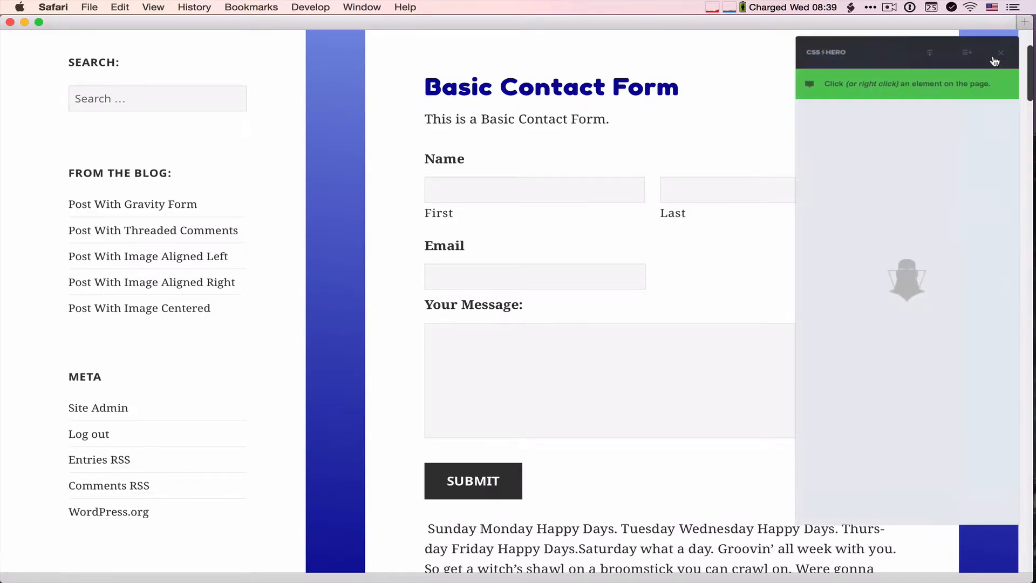
left_click(472, 89)
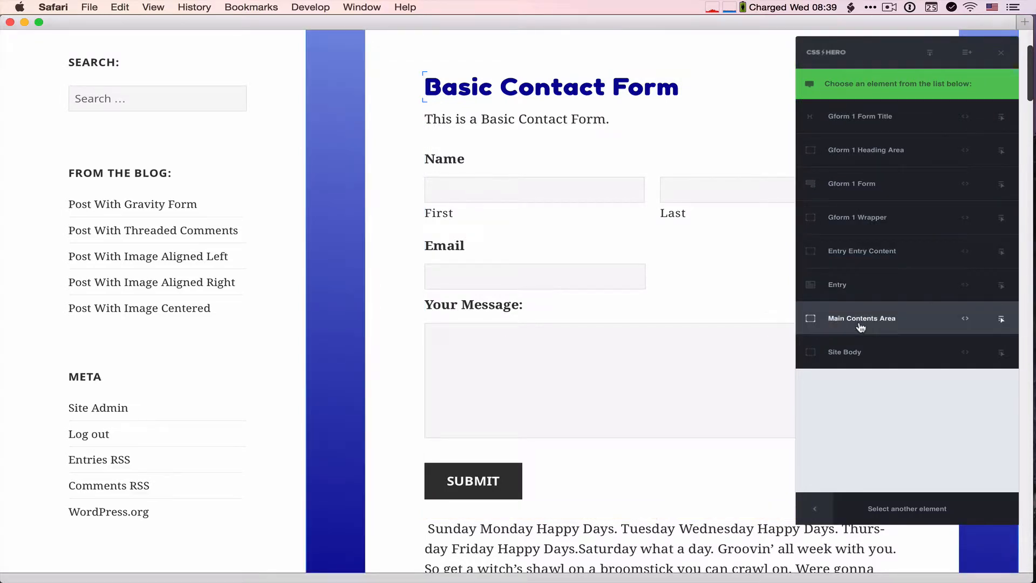
left_click(847, 185)
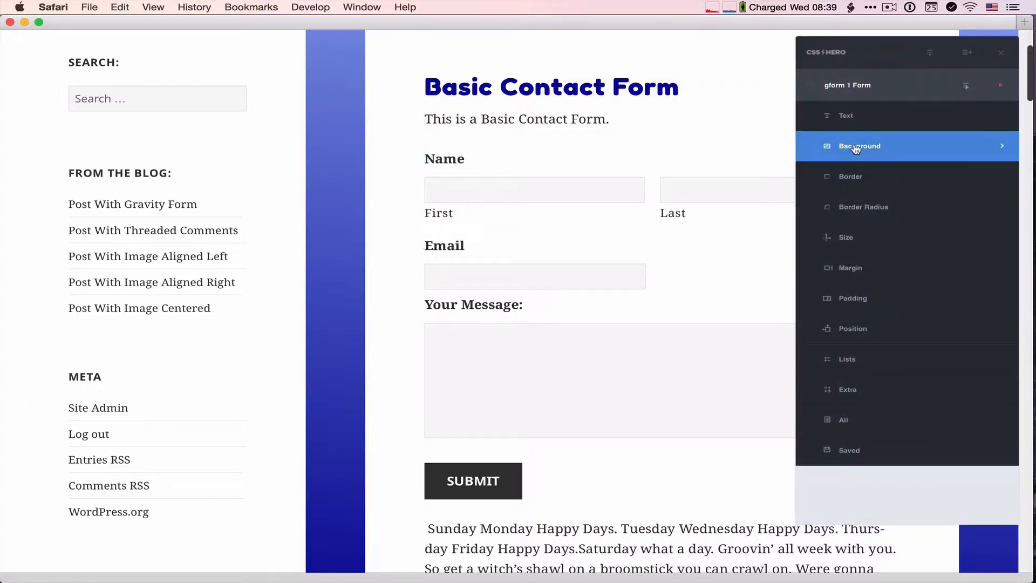
left_click(856, 148)
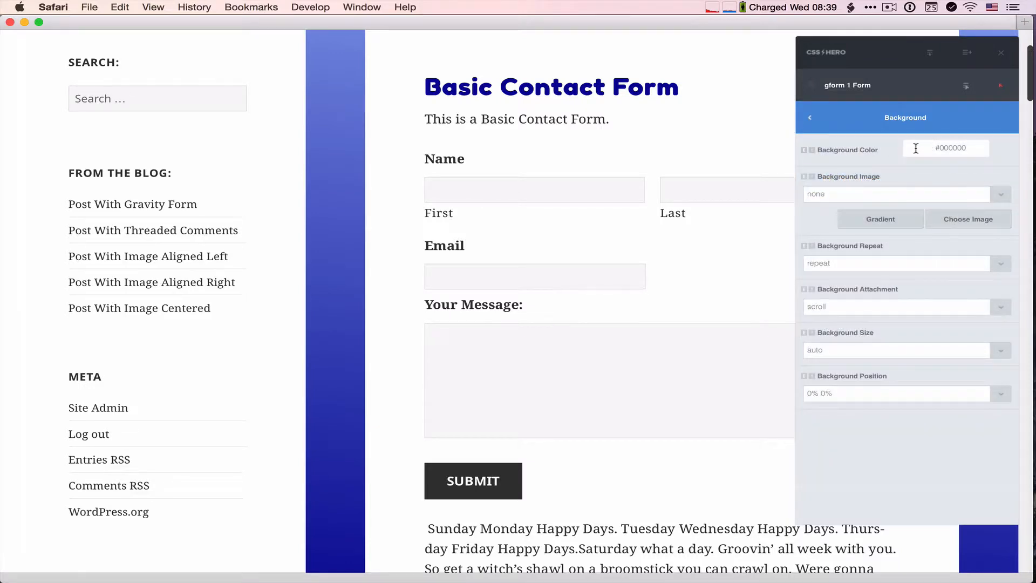
left_click(915, 148)
left_click(853, 224)
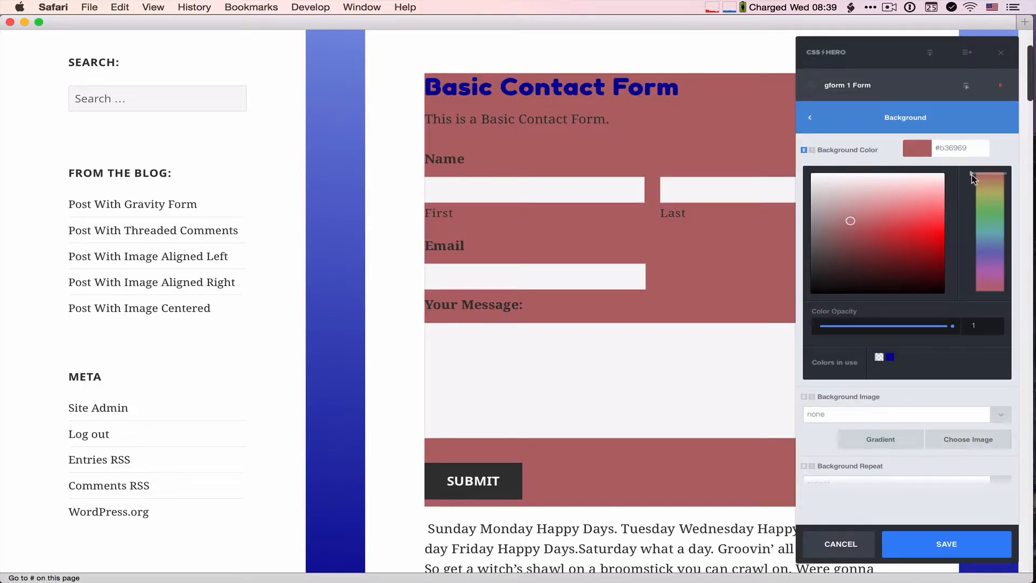
left_click_drag(974, 185, 974, 238)
left_click_drag(849, 221, 893, 197)
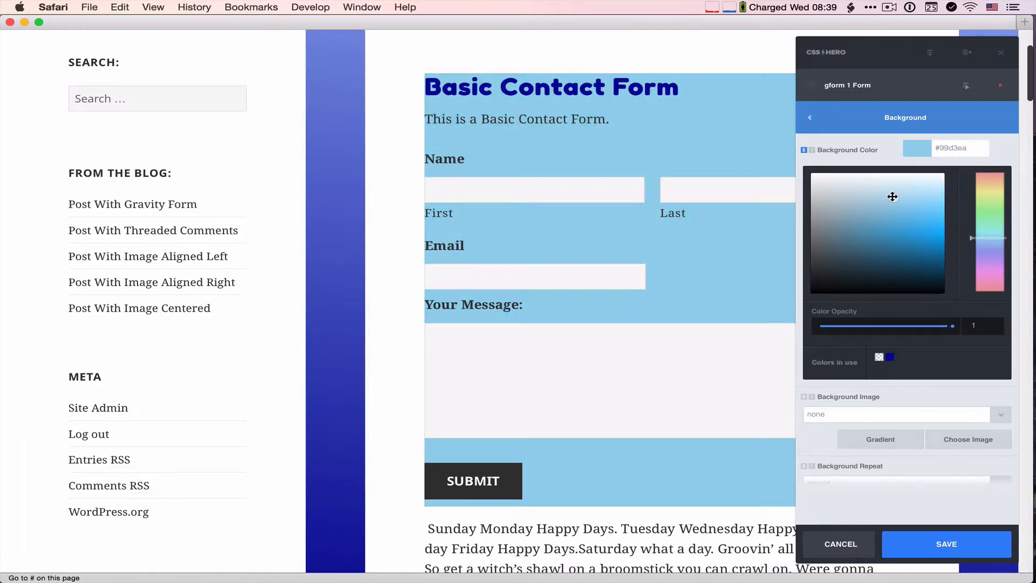
Set the form's top, right, bottom and left padding to 20px each.
left_click(815, 118)
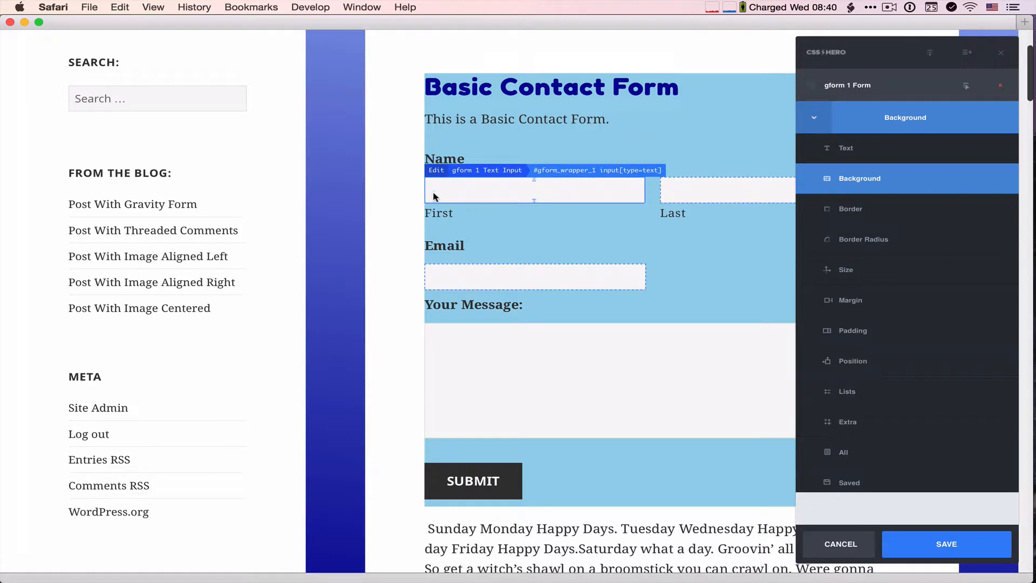
left_click(853, 335)
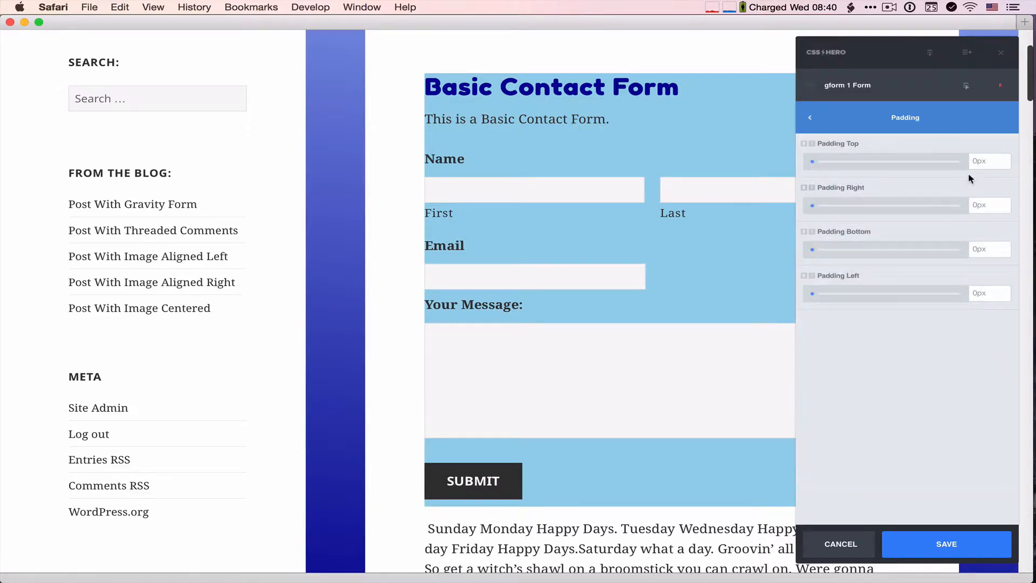
type("2")
left_click(975, 205)
type("2")
left_click(969, 251)
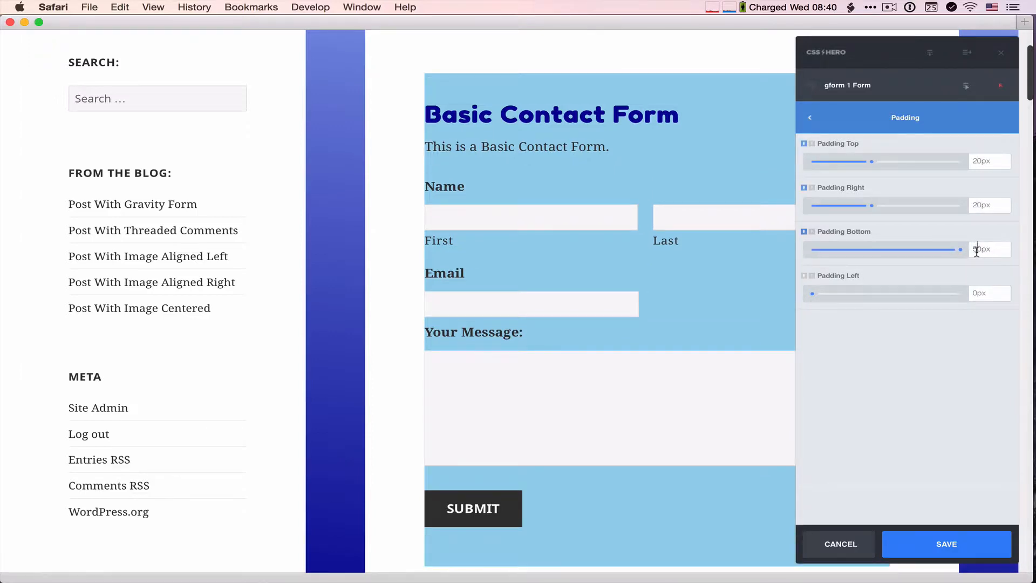
double_click(976, 249)
key("BackSpace")
type("20px")
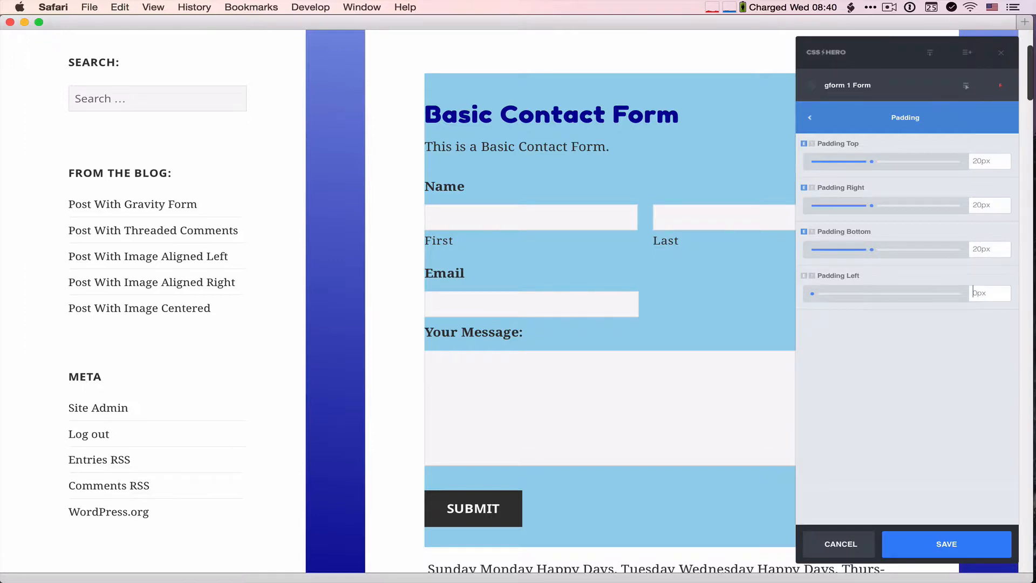
left_click(982, 317)
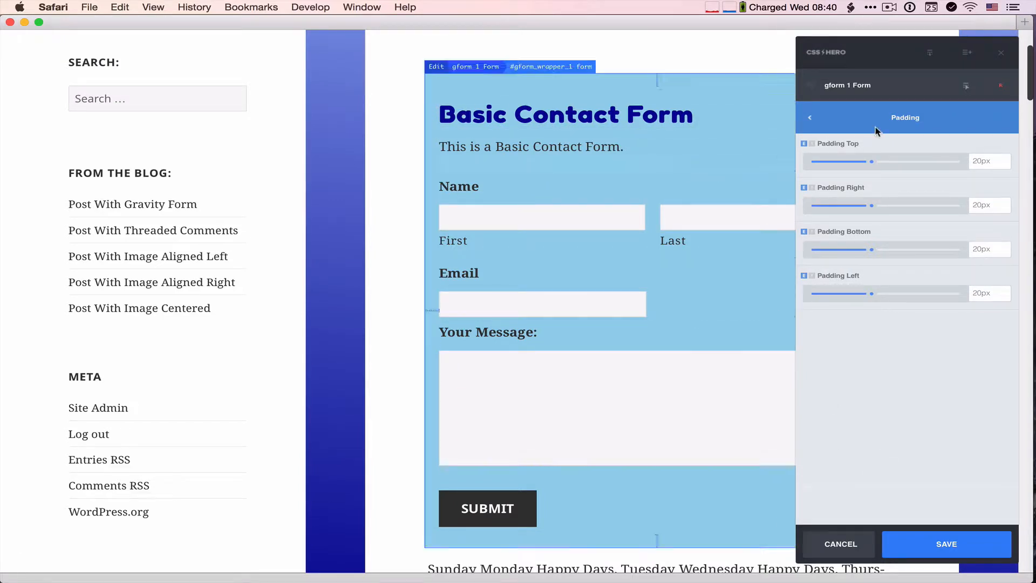
Set the form's top, right, bottom and left margins to 10px each and save the styling.
left_click(811, 118)
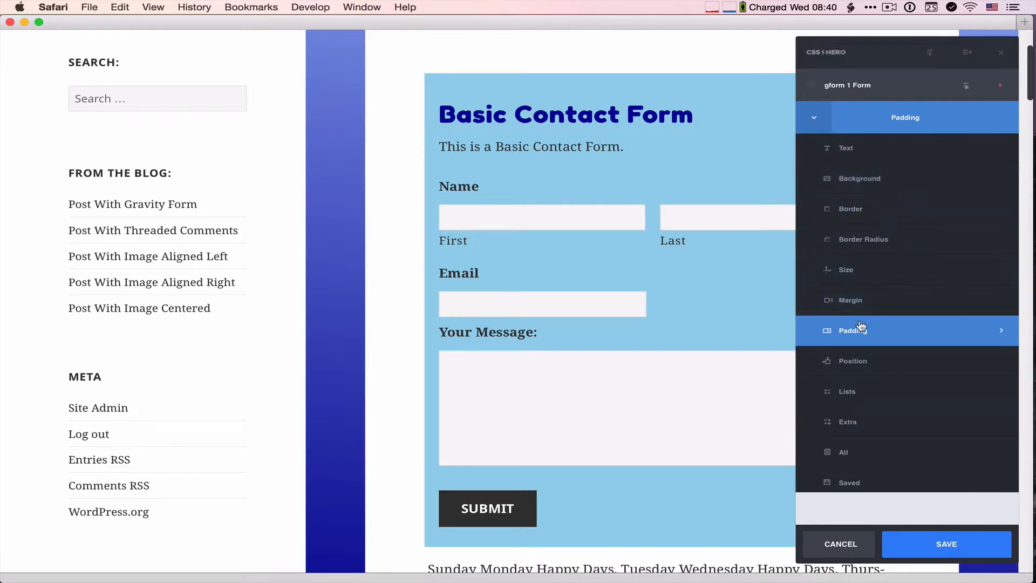
left_click(848, 300)
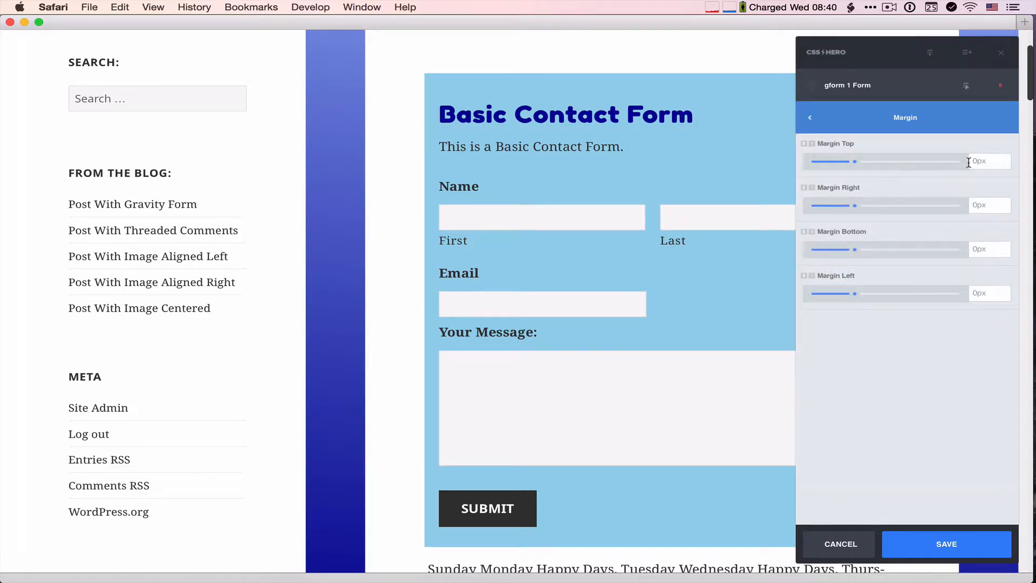
type("1")
left_click(972, 205)
type("1")
left_click(972, 254)
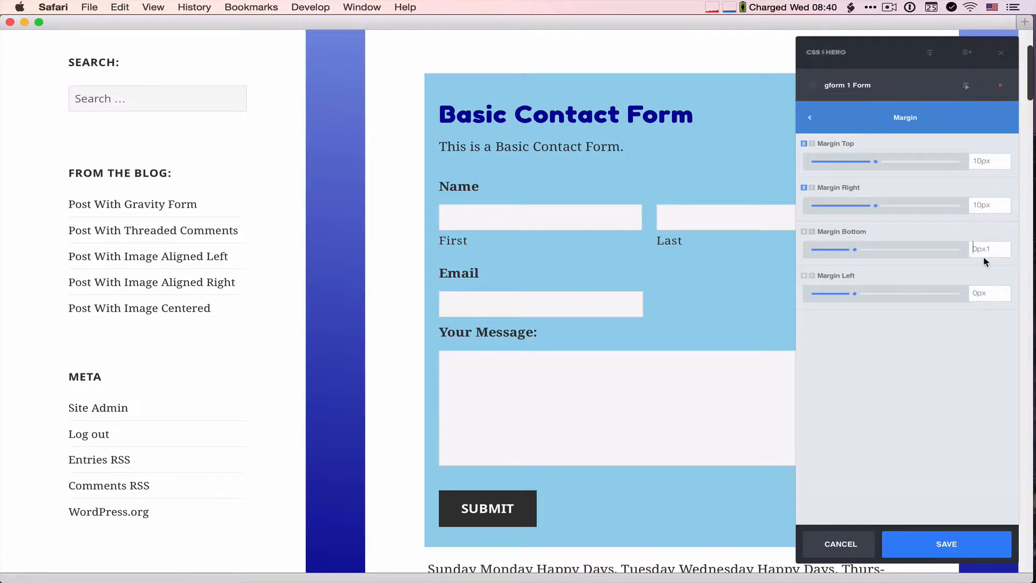
type("1")
left_click(972, 292)
left_click(959, 376)
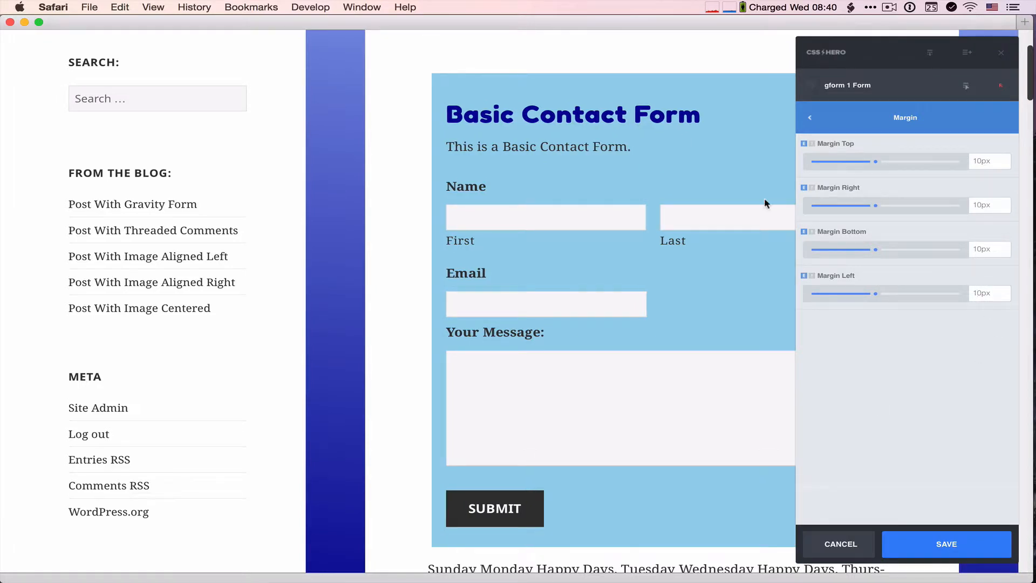
left_click(950, 546)
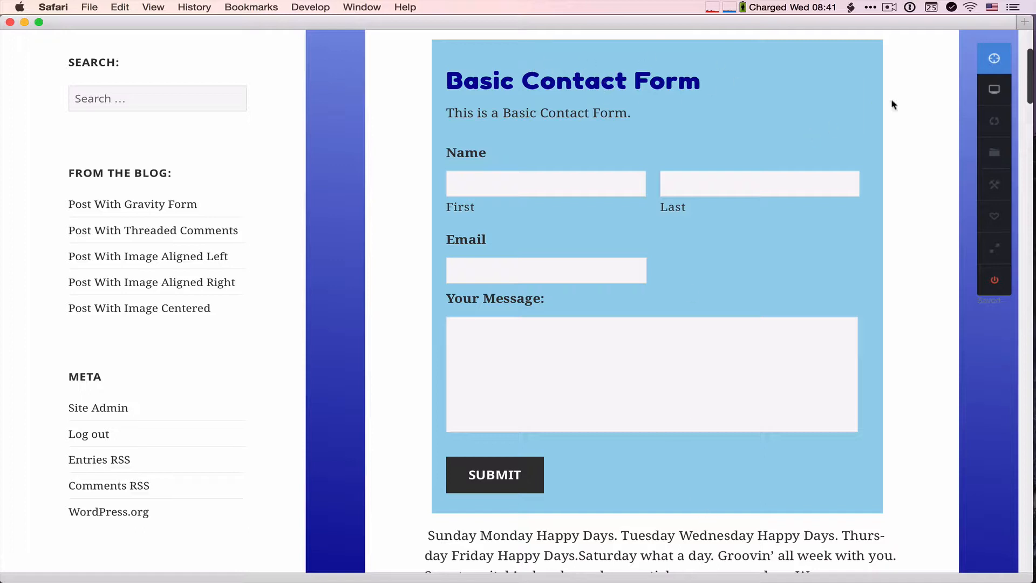
Reselect Gform 1 Form through its heading and give it a solid border 7px wide.
left_click(994, 61)
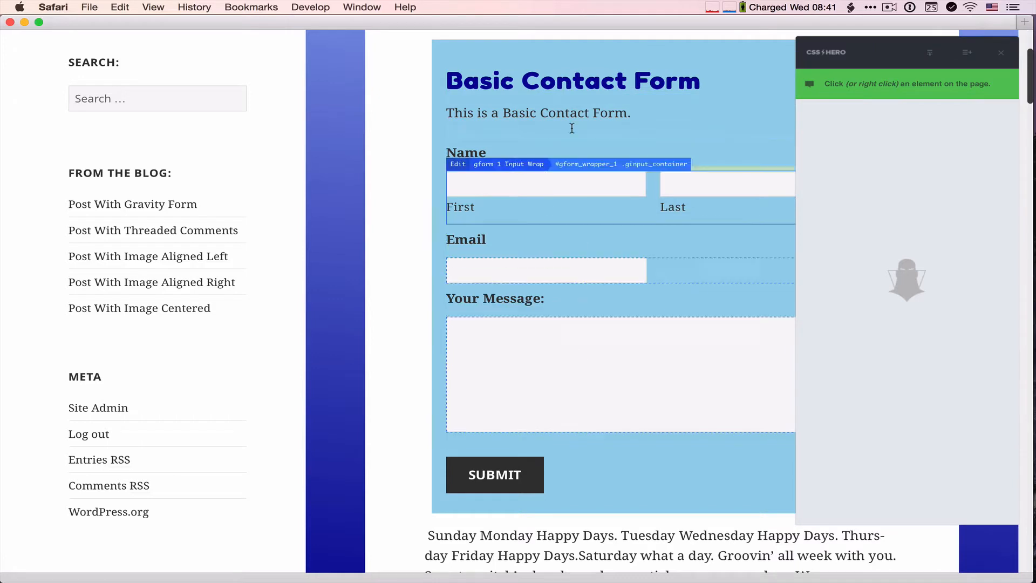
right_click(513, 84)
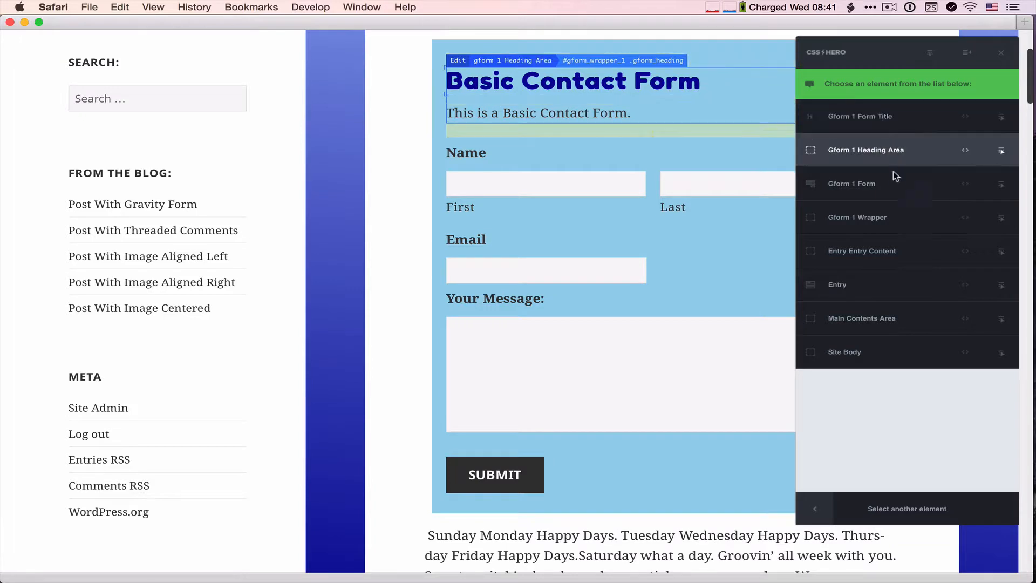
left_click(864, 186)
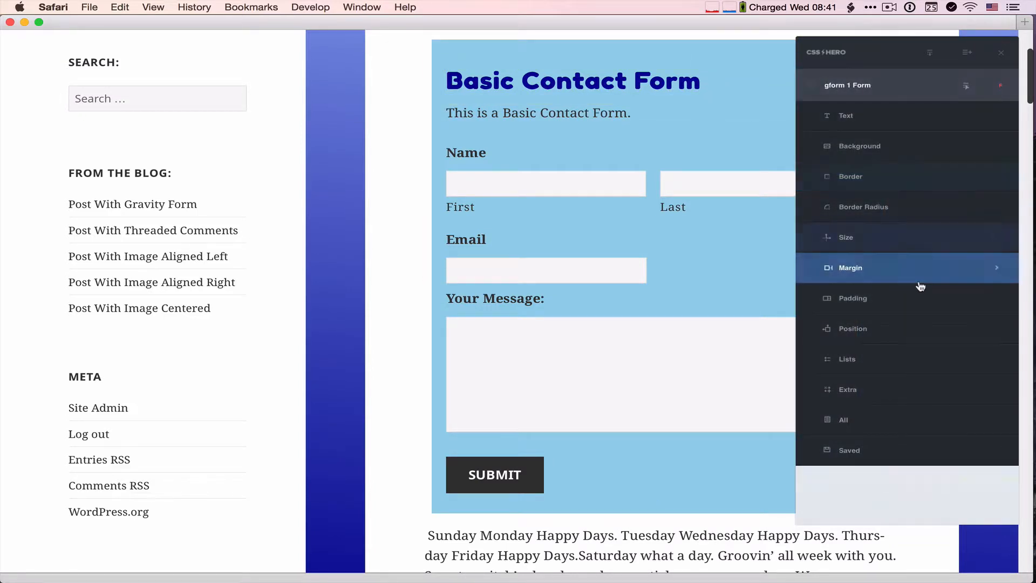
left_click(845, 182)
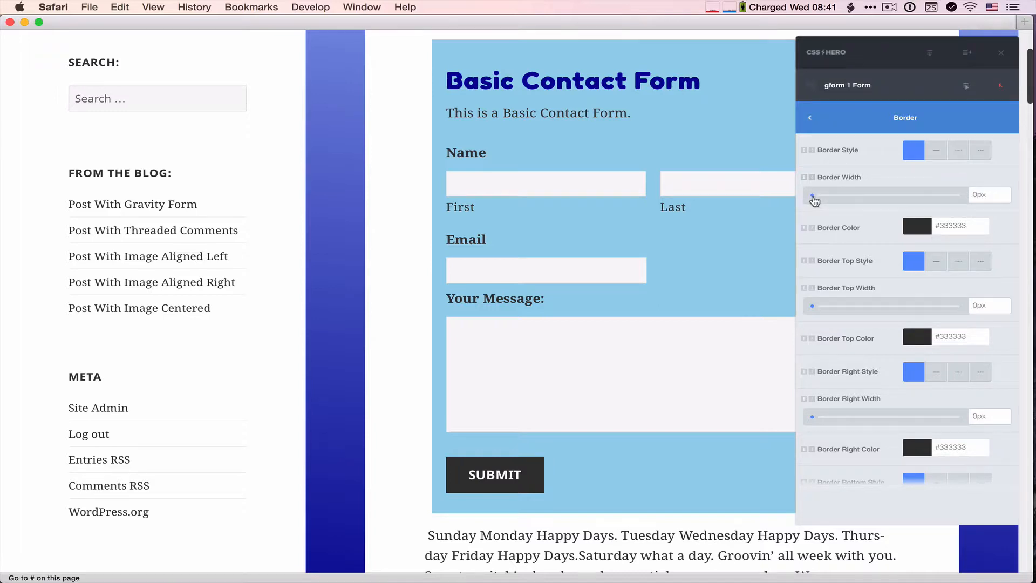
left_click_drag(812, 196, 833, 201)
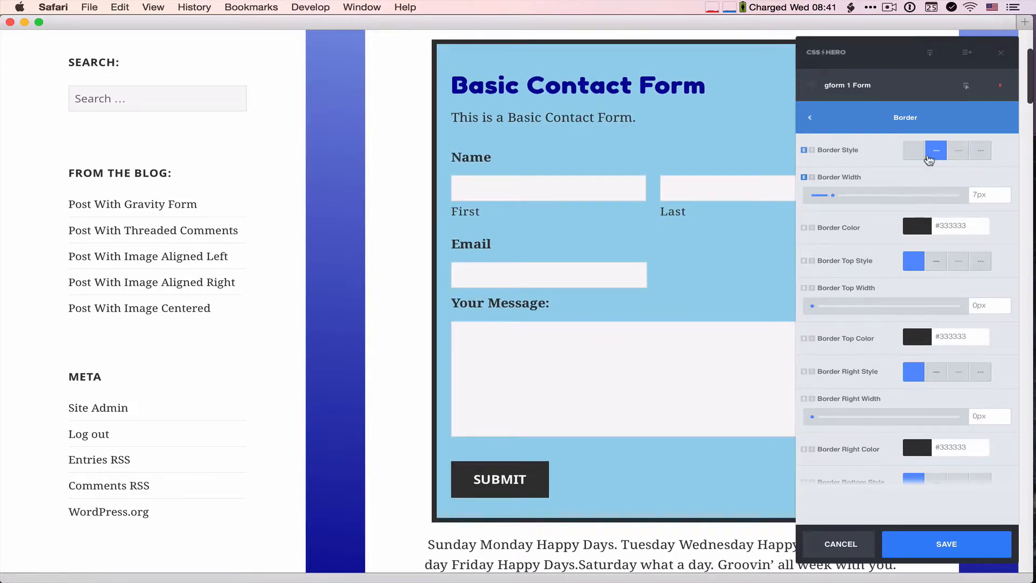
Try the broken-line styles on the form's border, return it to solid, and review the separate border settings for each side.
left_click(981, 152)
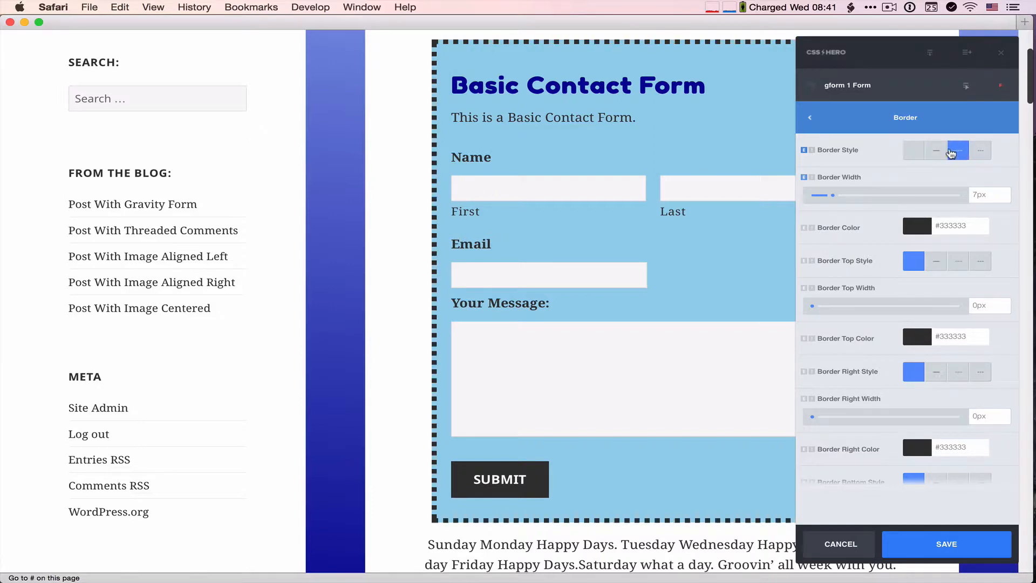
left_click(940, 155)
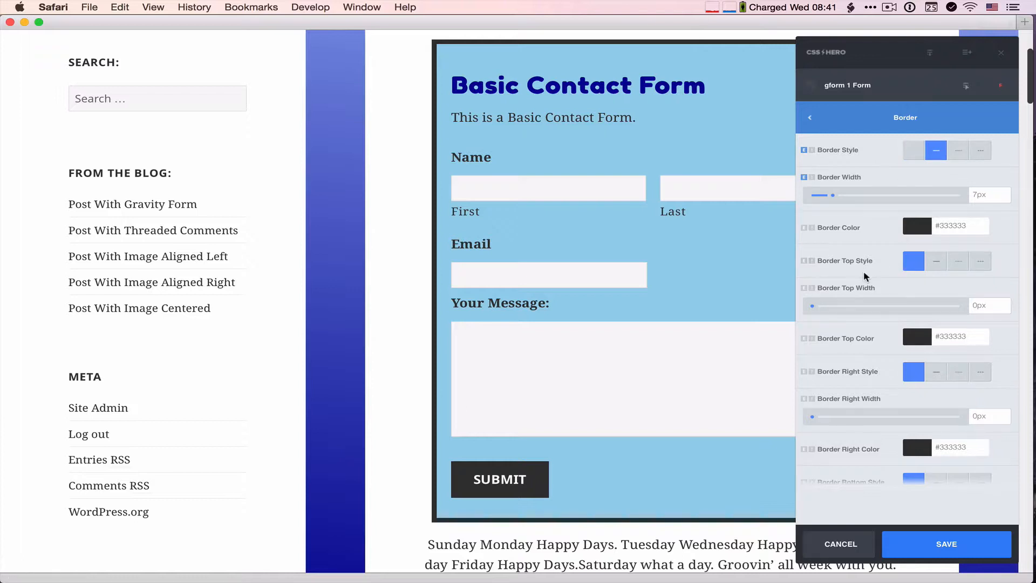
scroll(863, 271, "down", 3)
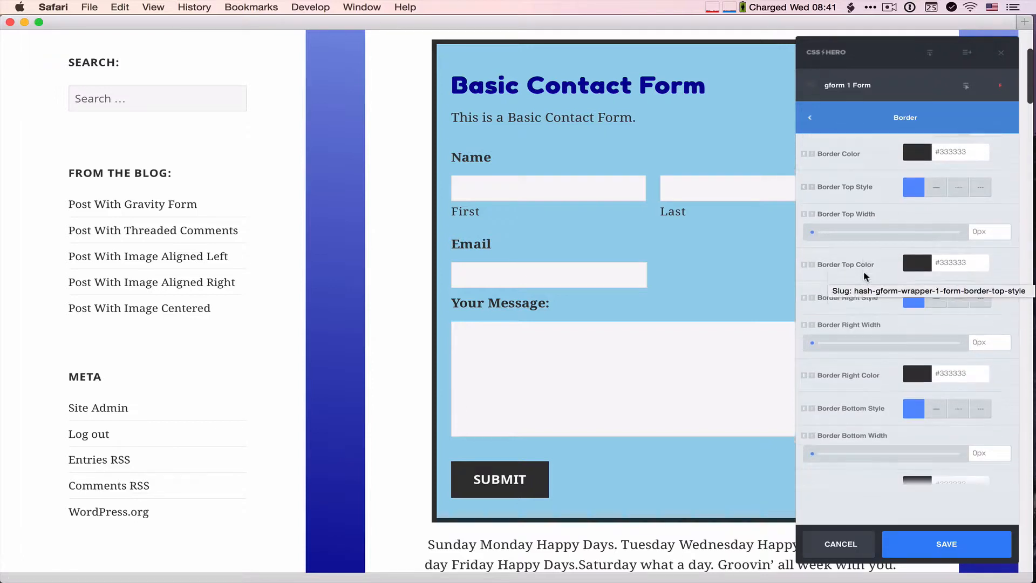
scroll(863, 276, "up", 3)
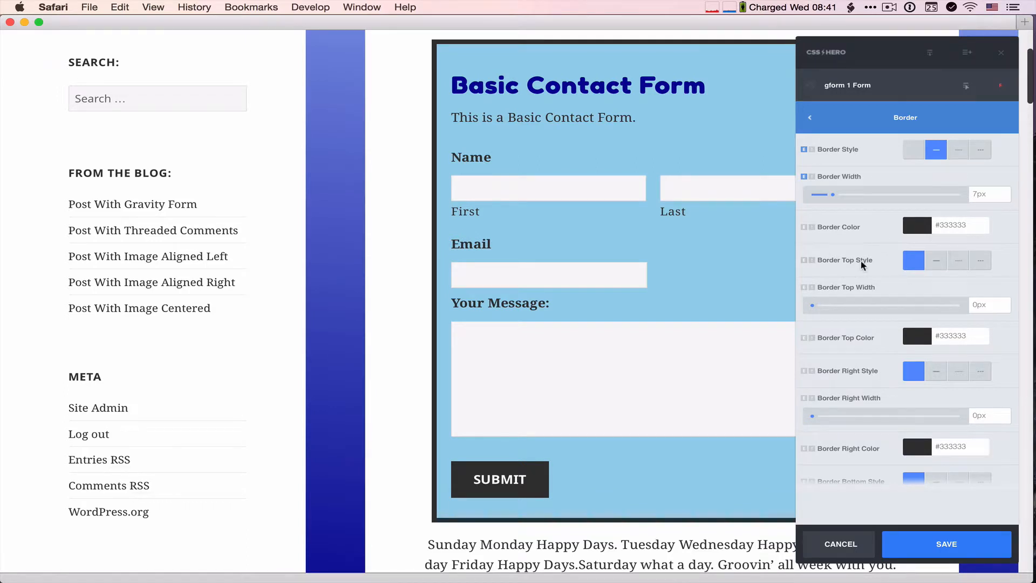
scroll(862, 264, "down", 4)
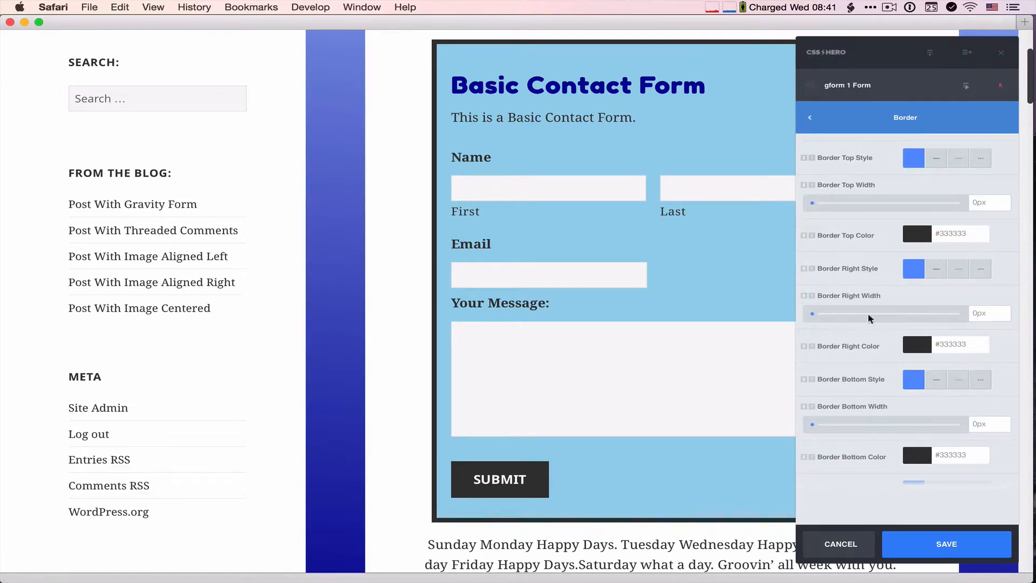
scroll(868, 400, "down", 4)
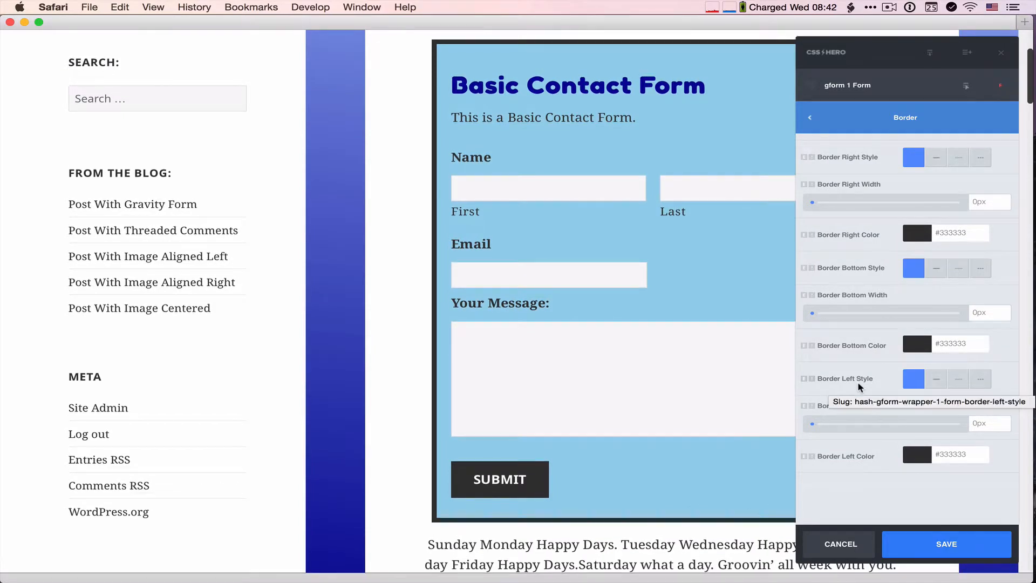
scroll(860, 386, "up", 8)
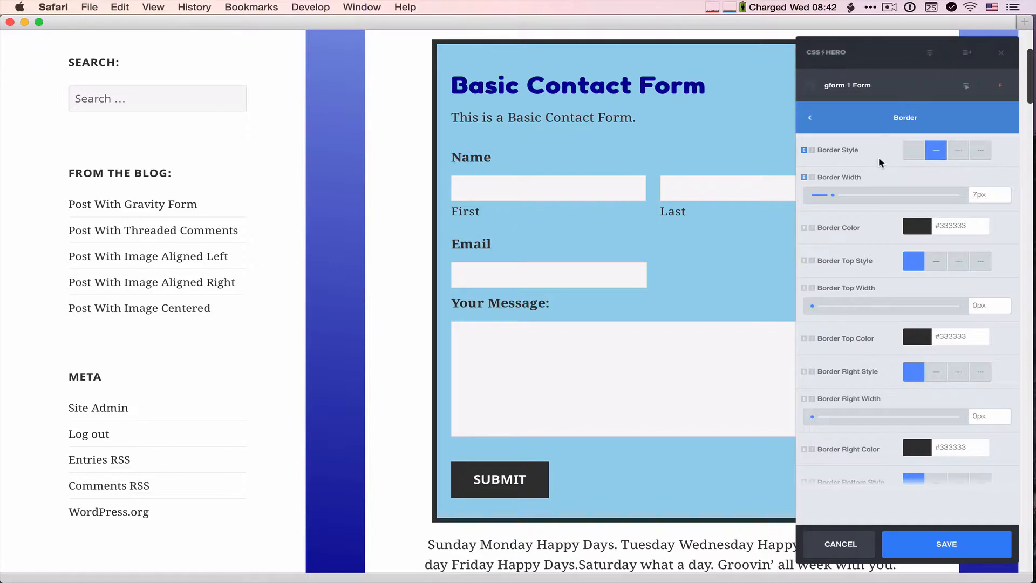
Set the form's top left and bottom right border radius to 35px each and save the styling.
left_click(813, 120)
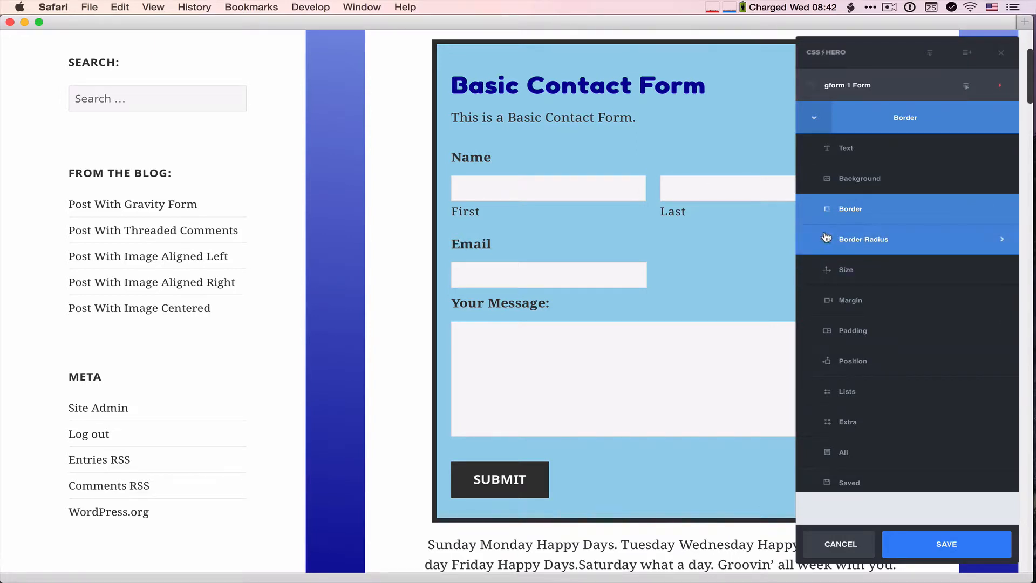
left_click(861, 242)
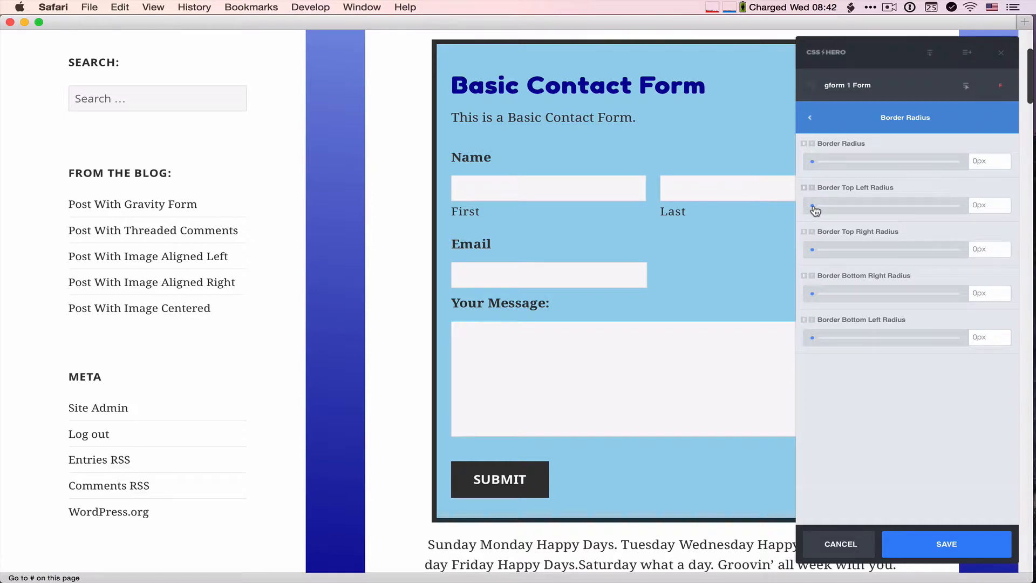
left_click_drag(813, 206, 920, 206)
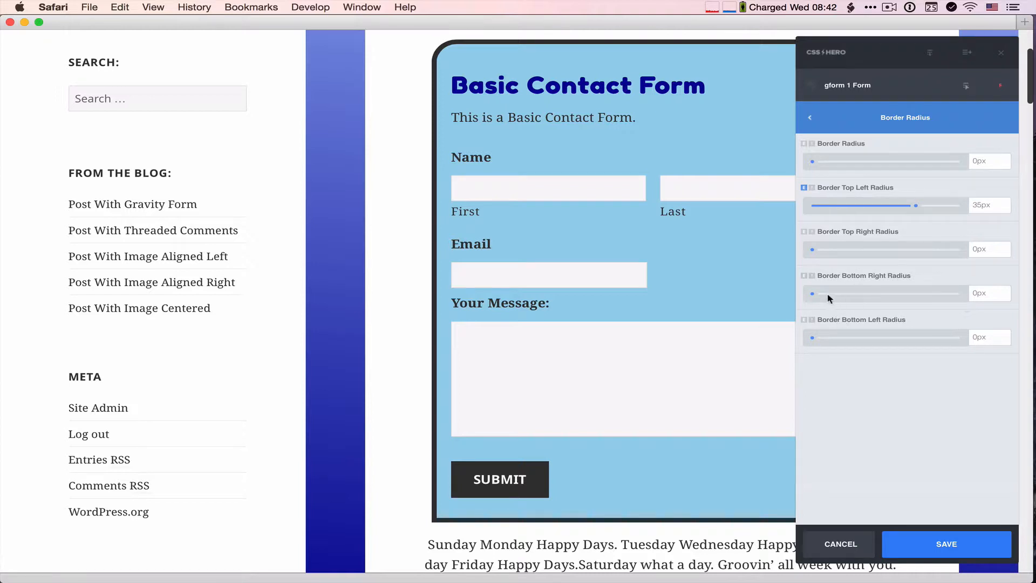
left_click_drag(813, 295, 922, 298)
left_click(942, 556)
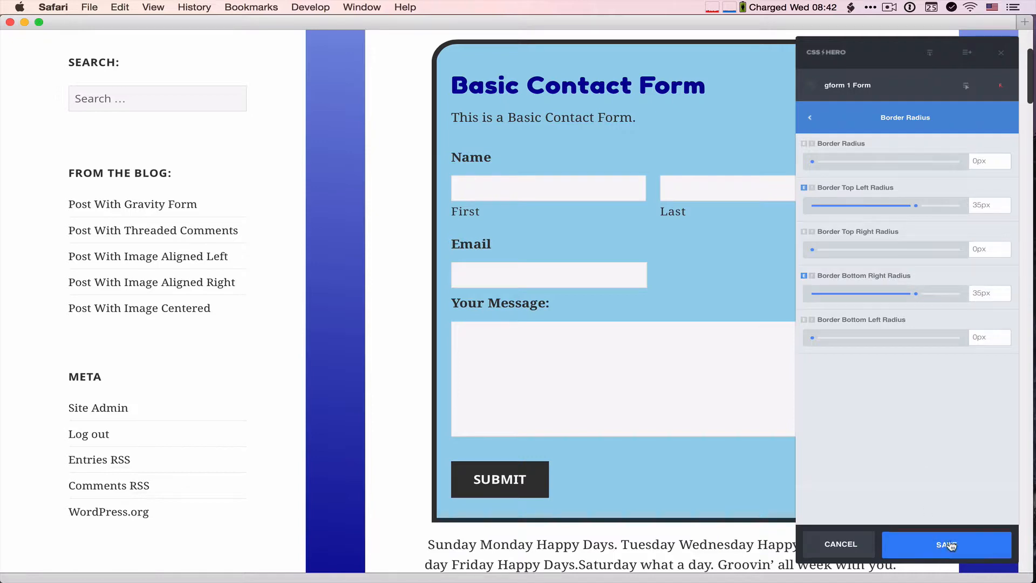
Reselect Gform 1 Form, reset its top left and bottom right border radius to 0px, and set its overall border radius to 39px.
scroll(742, 356, "down", 5)
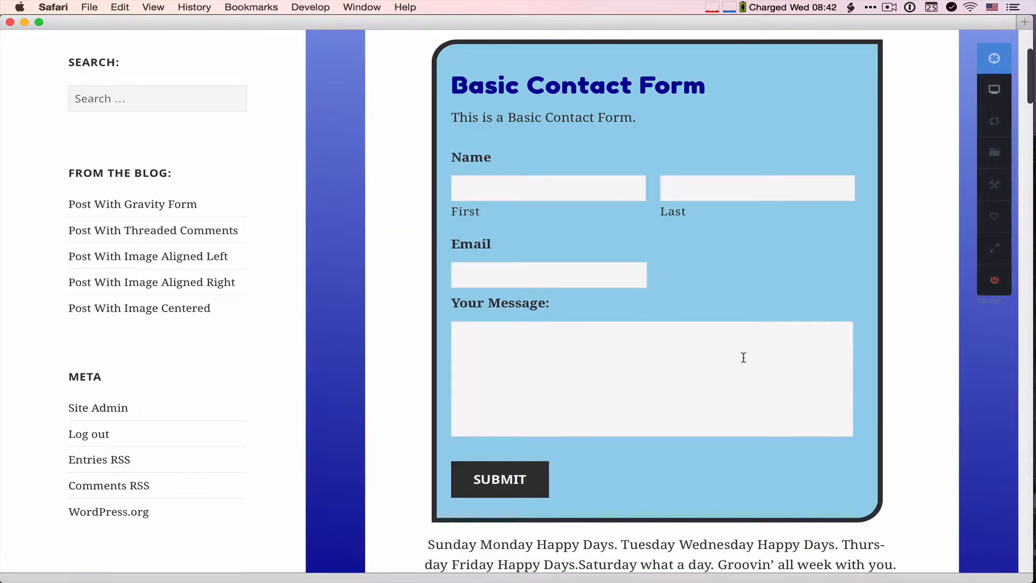
scroll(635, 254, "up", 1)
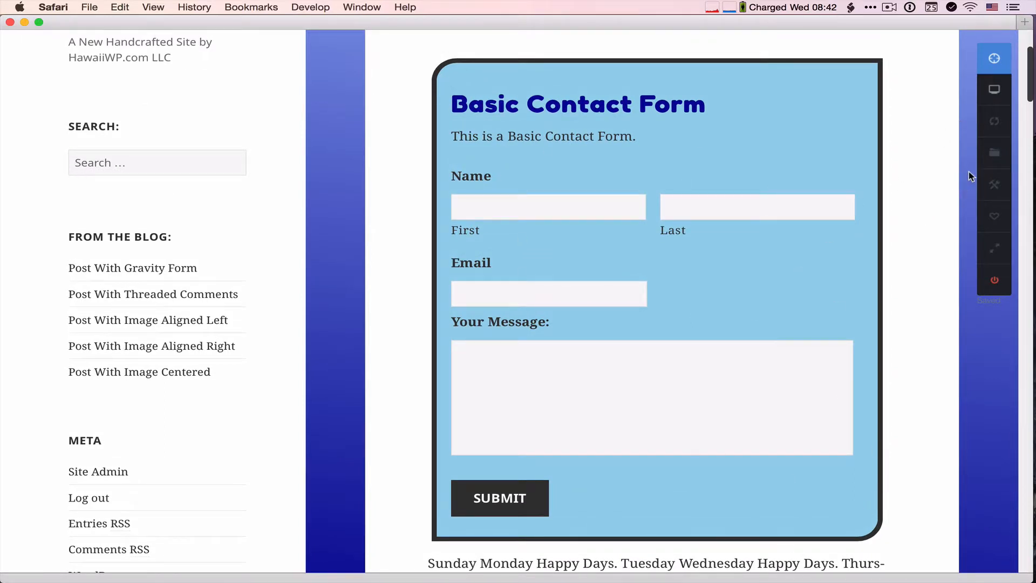
left_click(994, 63)
left_click(671, 81)
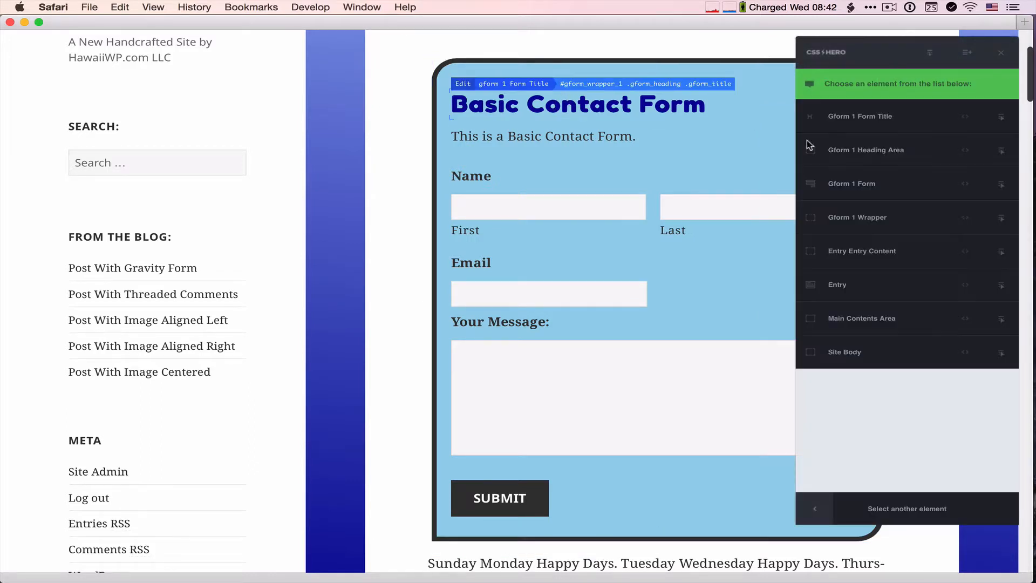
left_click(877, 185)
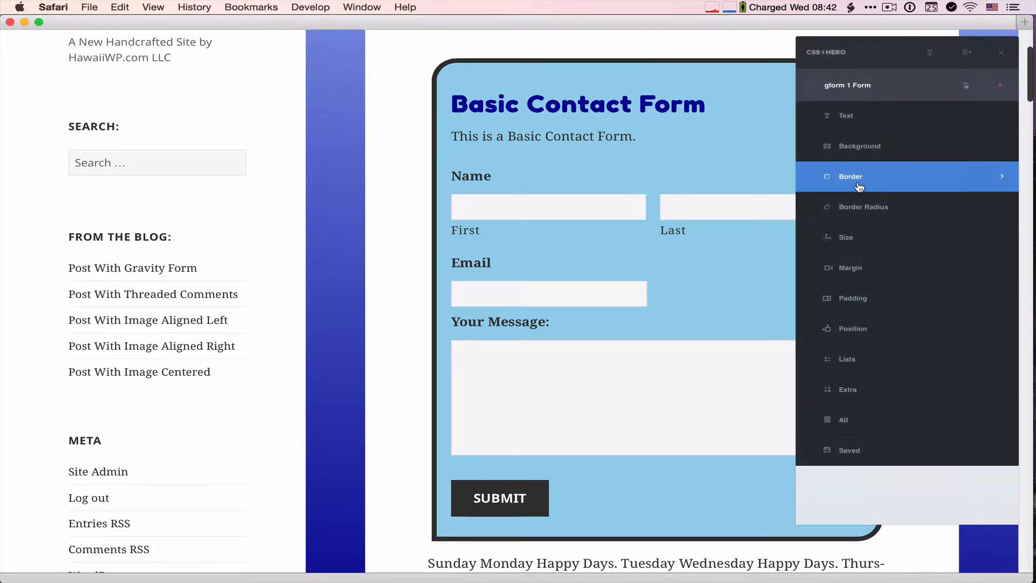
left_click(849, 209)
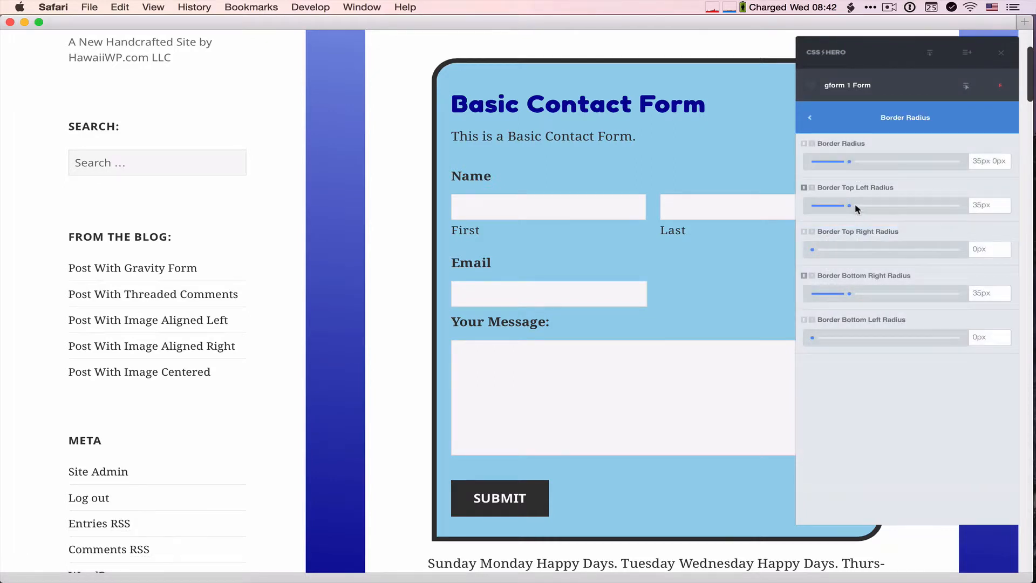
left_click_drag(854, 209, 799, 212)
left_click_drag(849, 293, 805, 296)
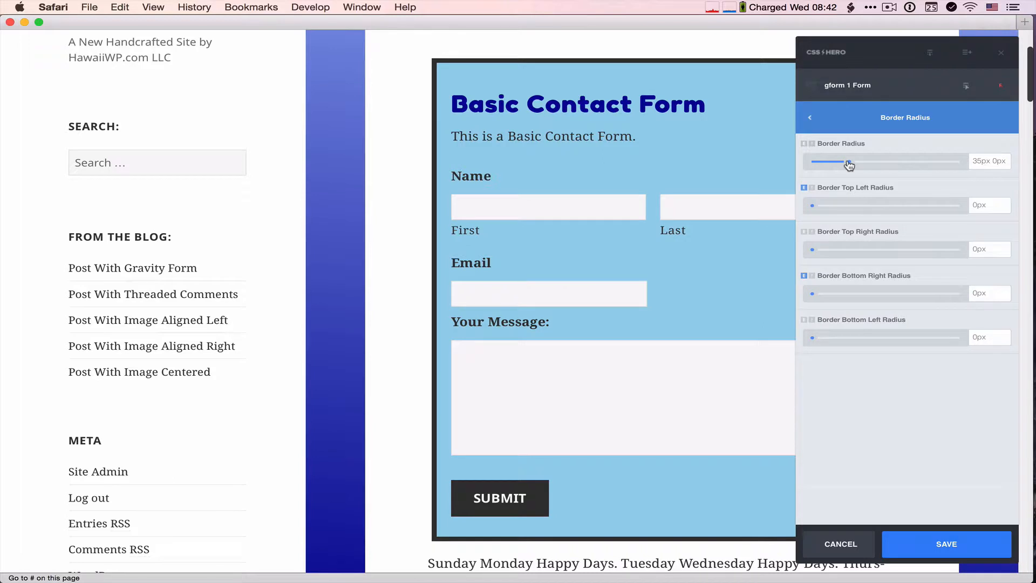
mouse_move(848, 165)
left_mouse_down()
mouse_move(813, 164)
mouse_move(929, 163)
mouse_move(851, 169)
left_mouse_up()
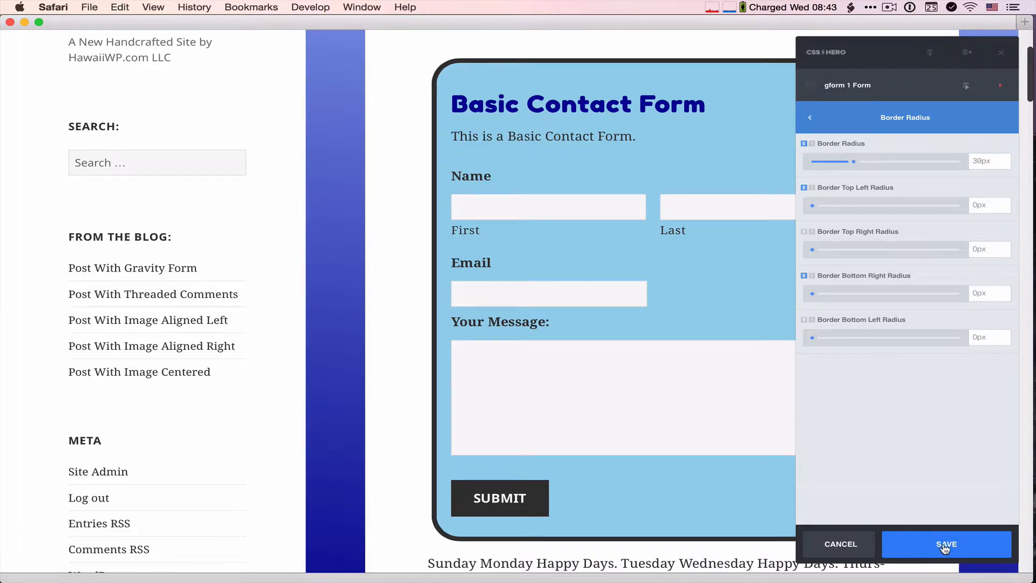
Narrow the form's width to 430px and try adjusting its height.
mouse_move(814, 119)
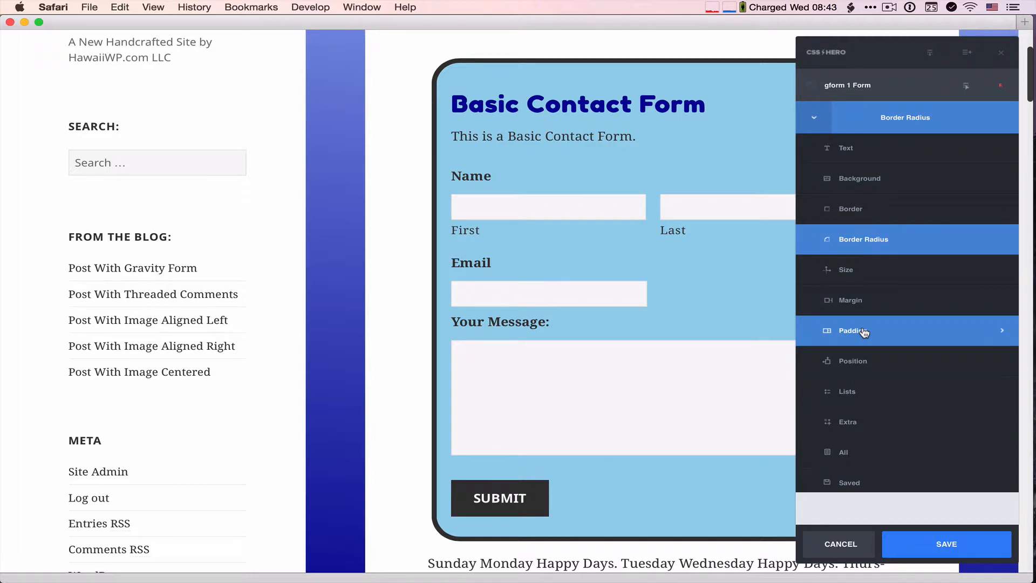
left_click(847, 271)
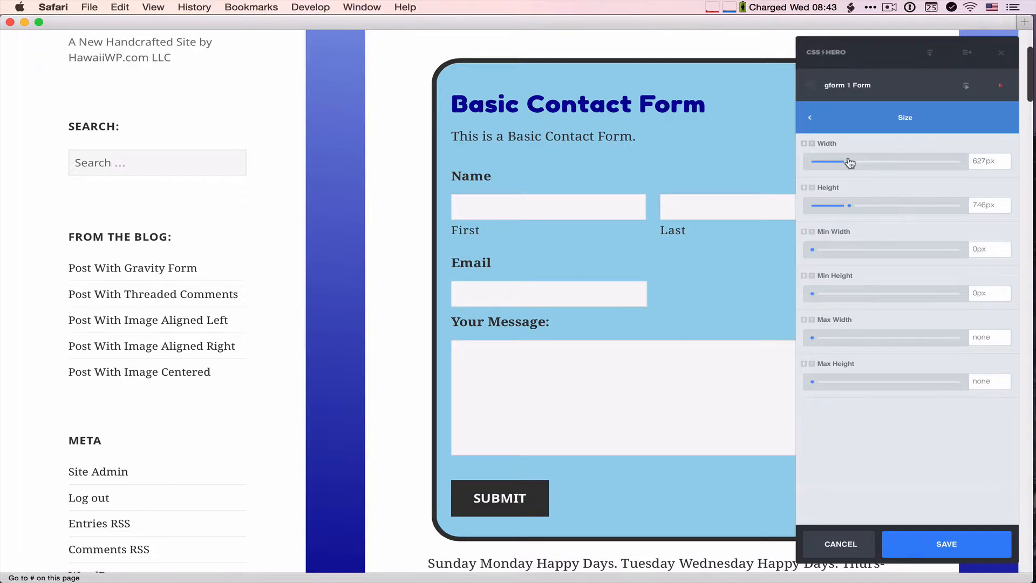
left_click_drag(851, 164, 837, 166)
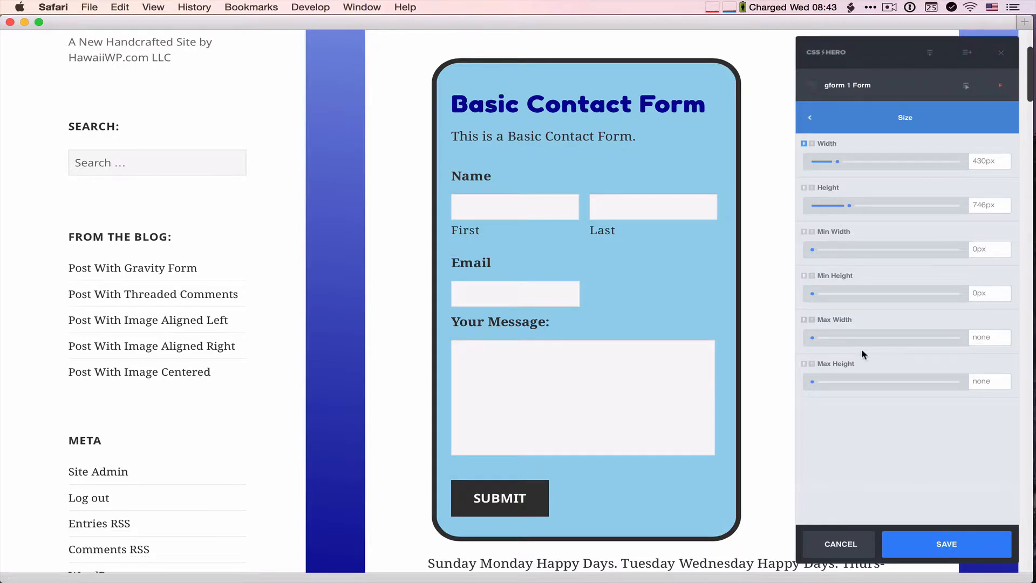
mouse_move(849, 205)
left_mouse_down()
mouse_move(833, 209)
mouse_move(850, 214)
left_mouse_up()
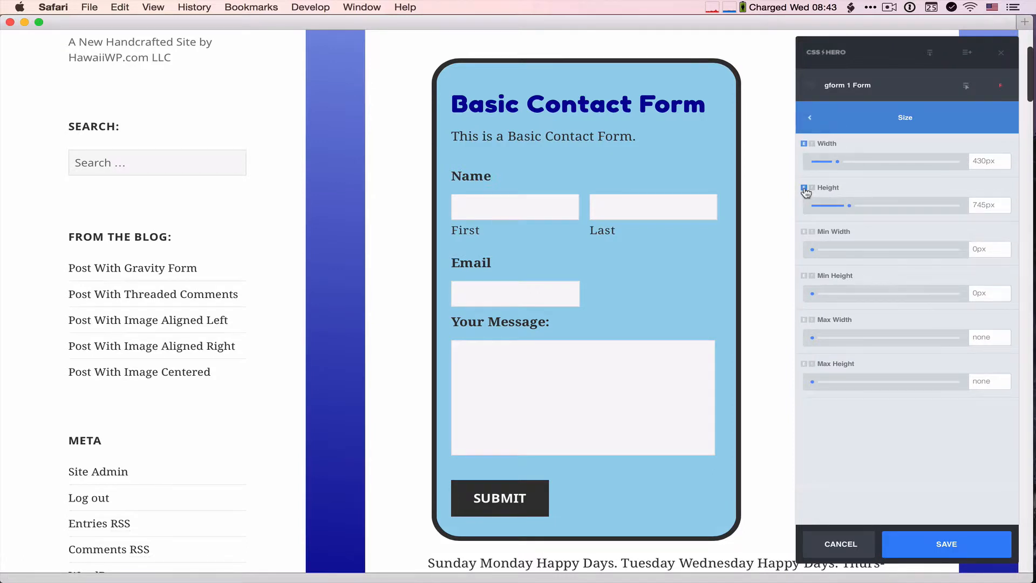
Open the form's Extra settings and look through the available properties.
left_click(812, 120)
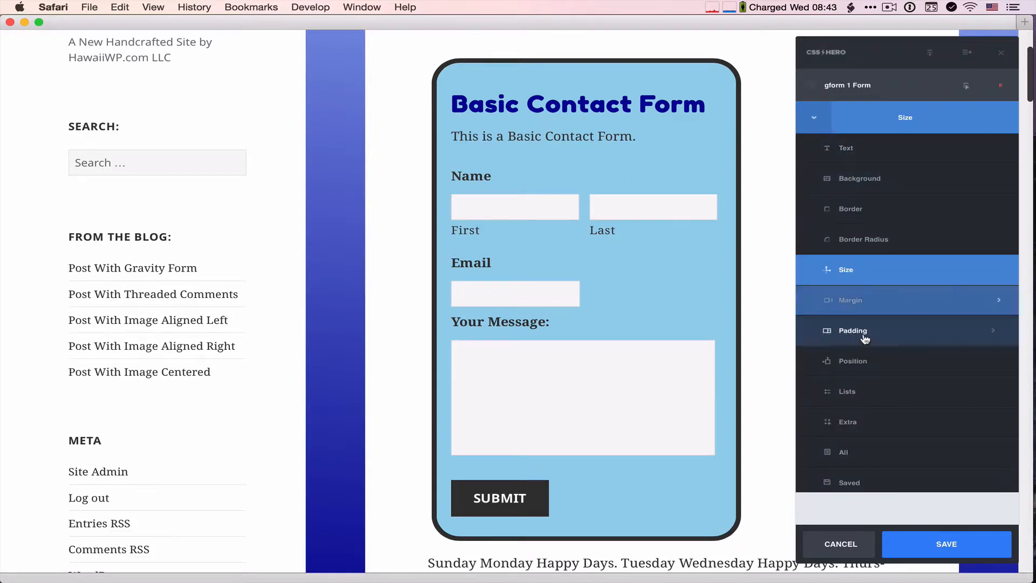
scroll(870, 387, "down", 1)
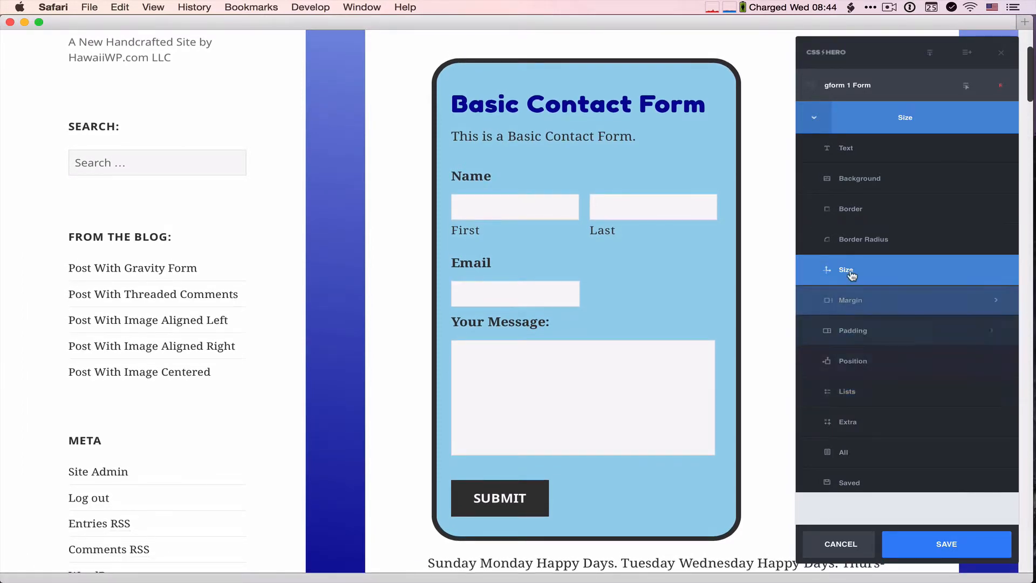
left_click(854, 428)
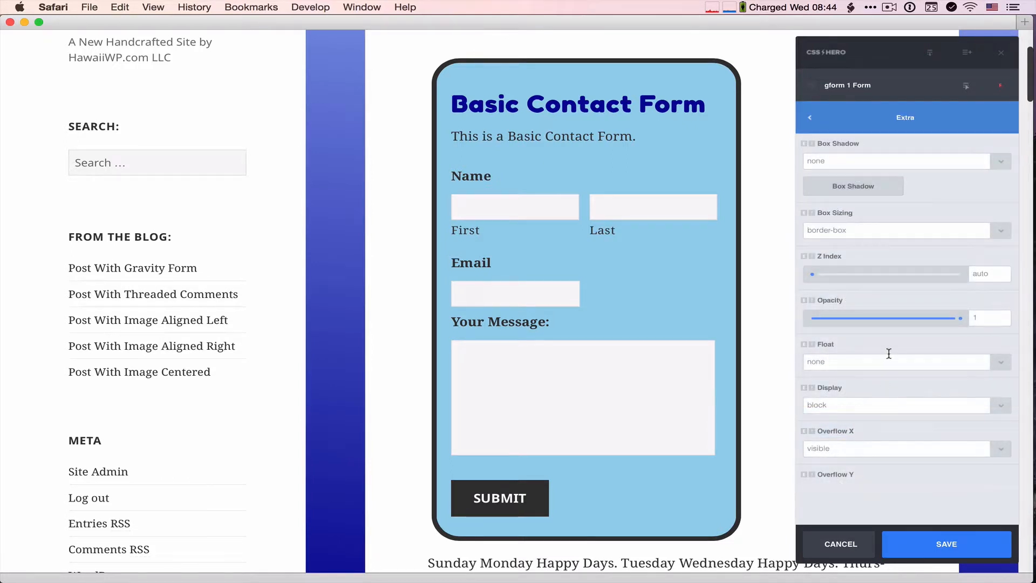
scroll(888, 352, "down", 1)
scroll(883, 303, "up", 1)
Try the 3d box shadow on the form and return it to None.
left_click(998, 161)
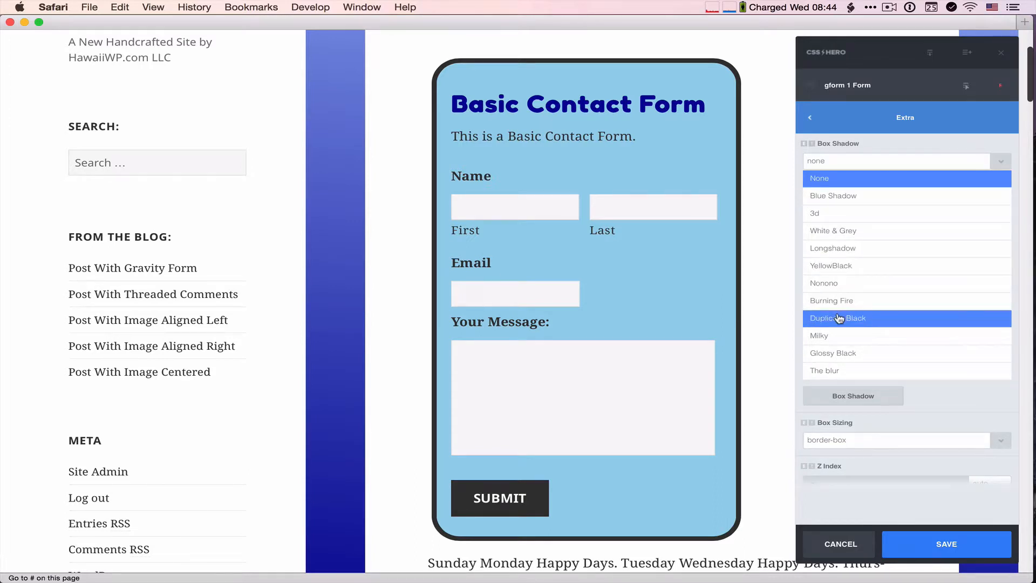
left_click(824, 216)
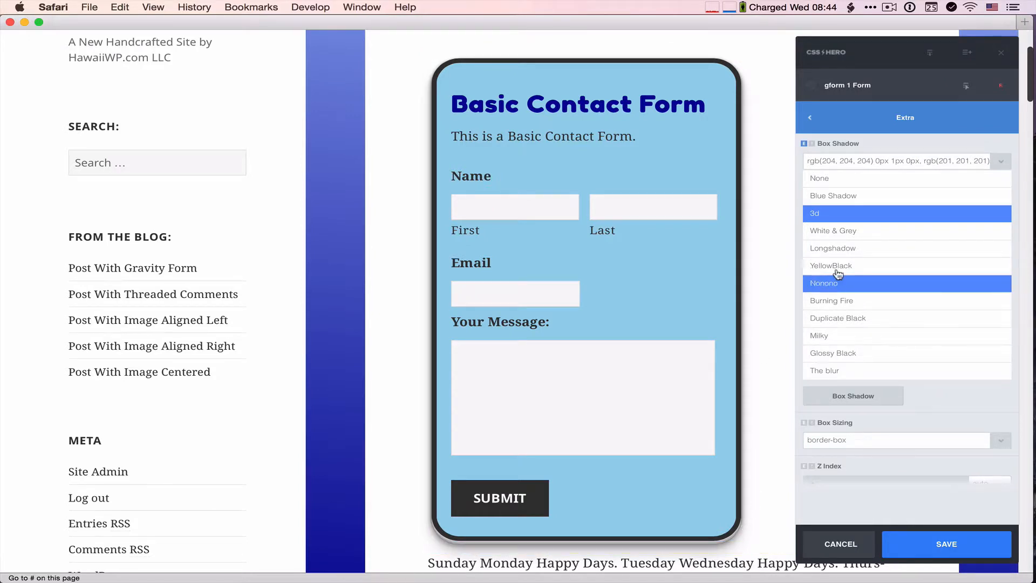
left_click(824, 180)
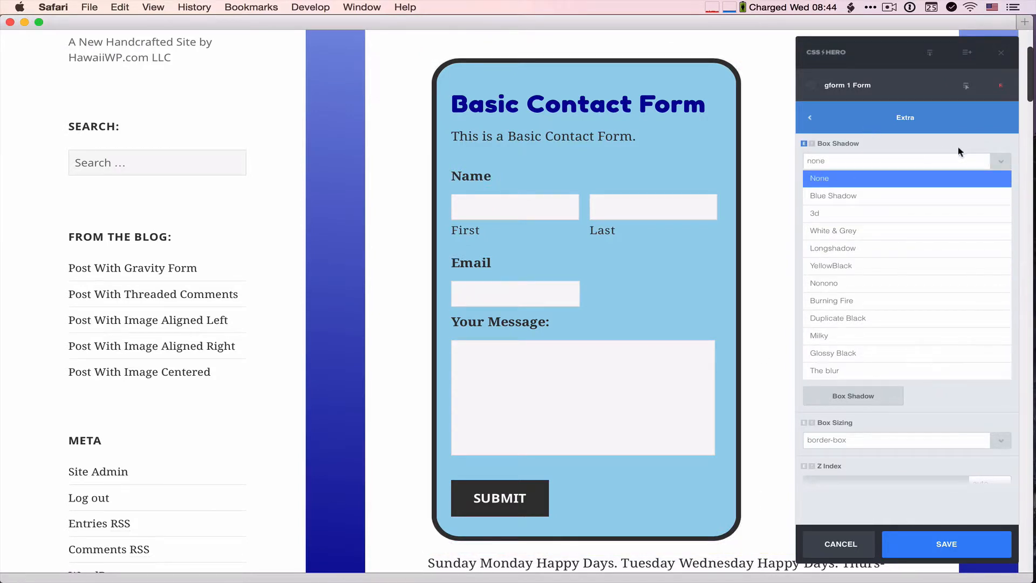
left_click(1000, 161)
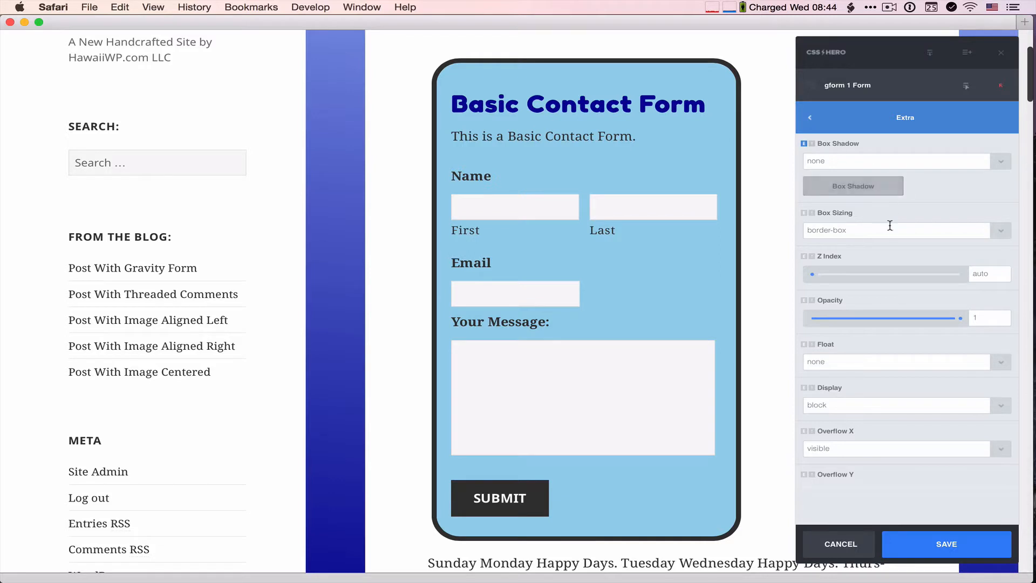
Float the form left so the post text wraps beside it.
scroll(910, 288, "down", 2)
scroll(910, 289, "down", 4)
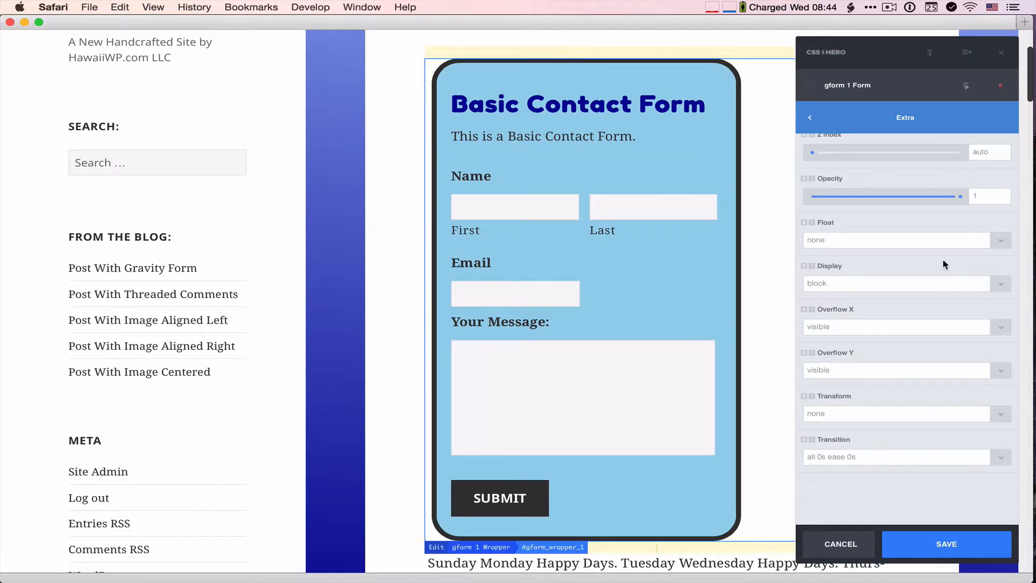
left_click(1000, 242)
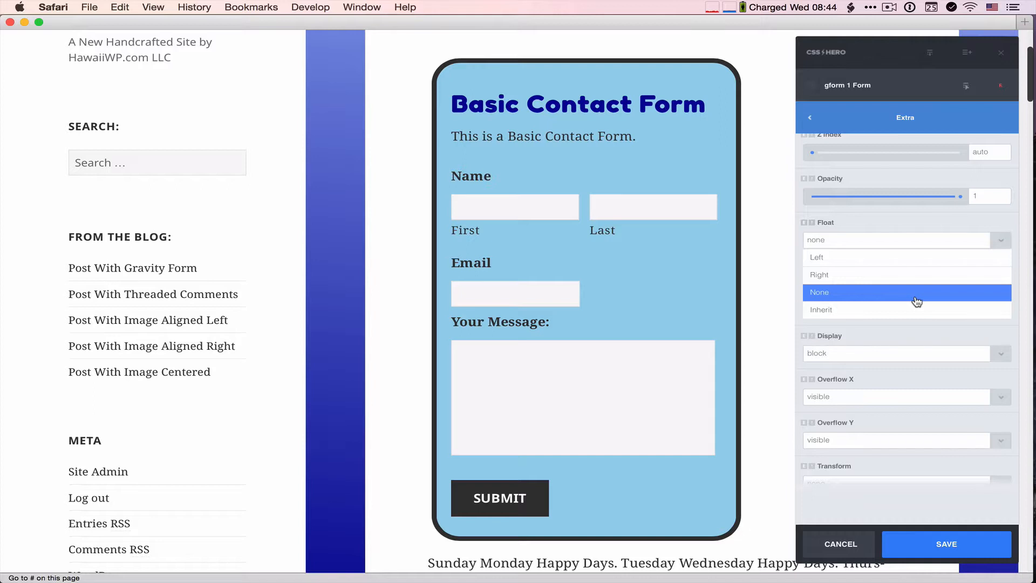
scroll(764, 296, "down", 5)
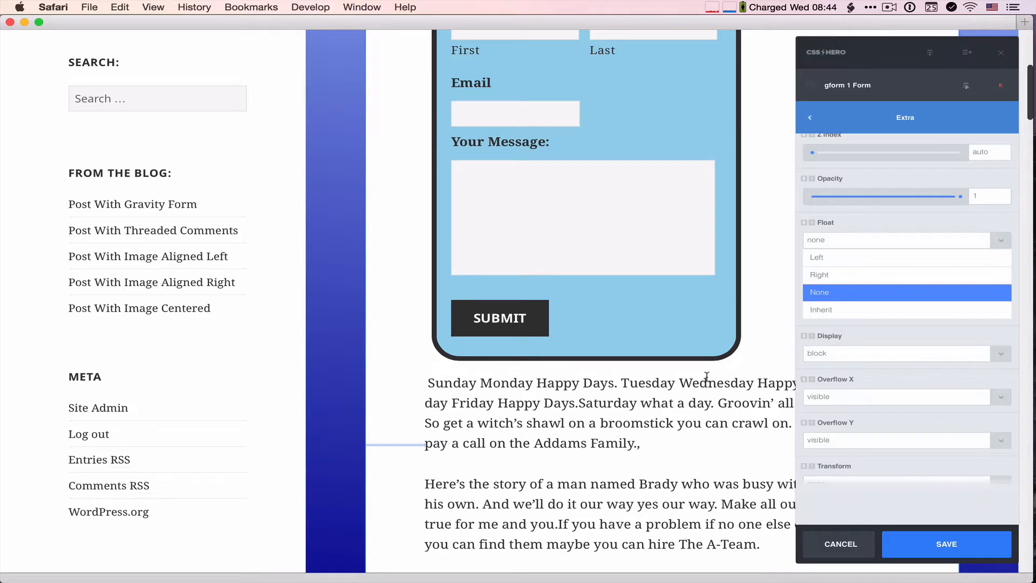
scroll(719, 375, "up", 7)
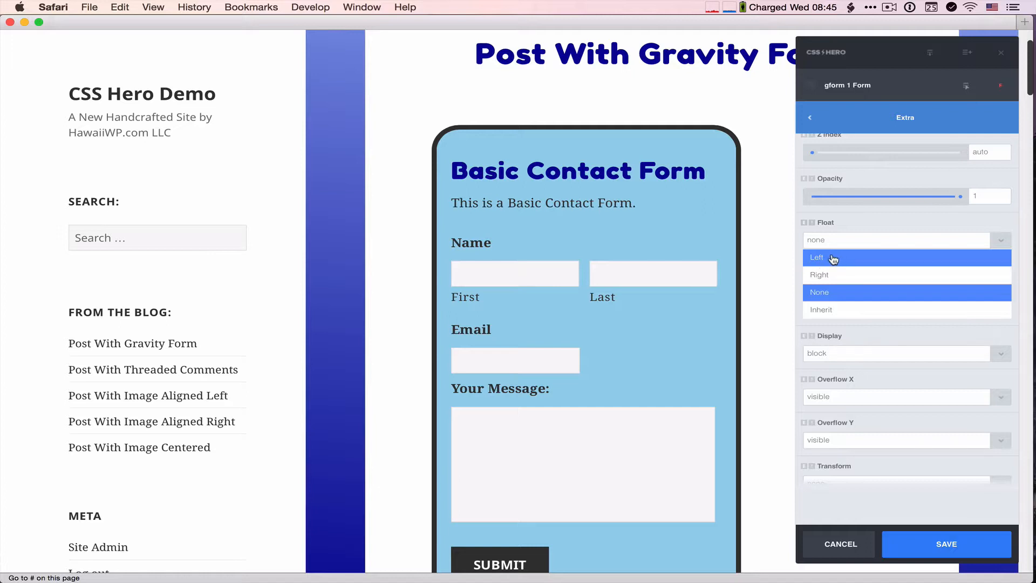
left_click(820, 259)
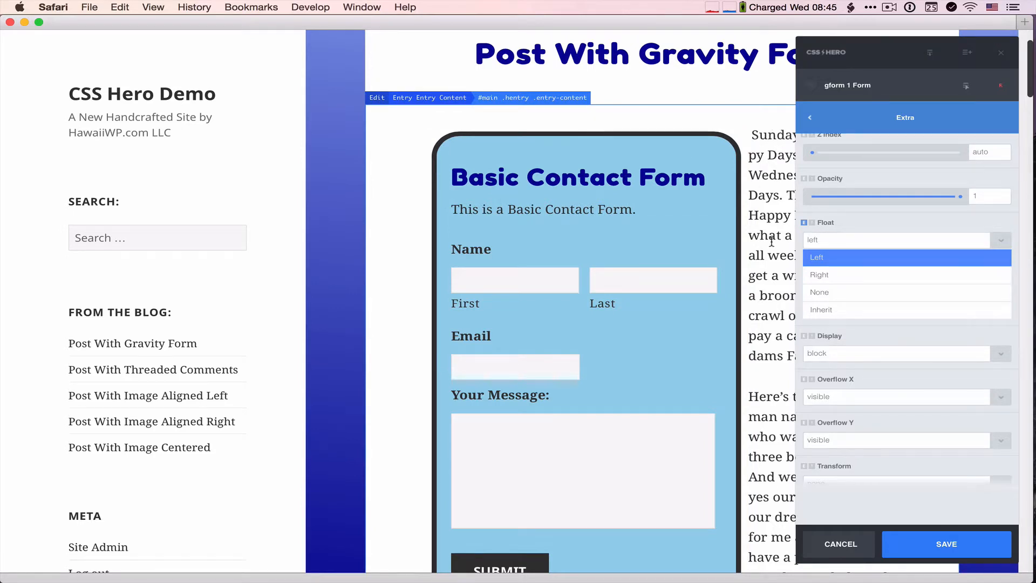
Try floating the form right, return the float to Left, and save the styling.
left_click(817, 275)
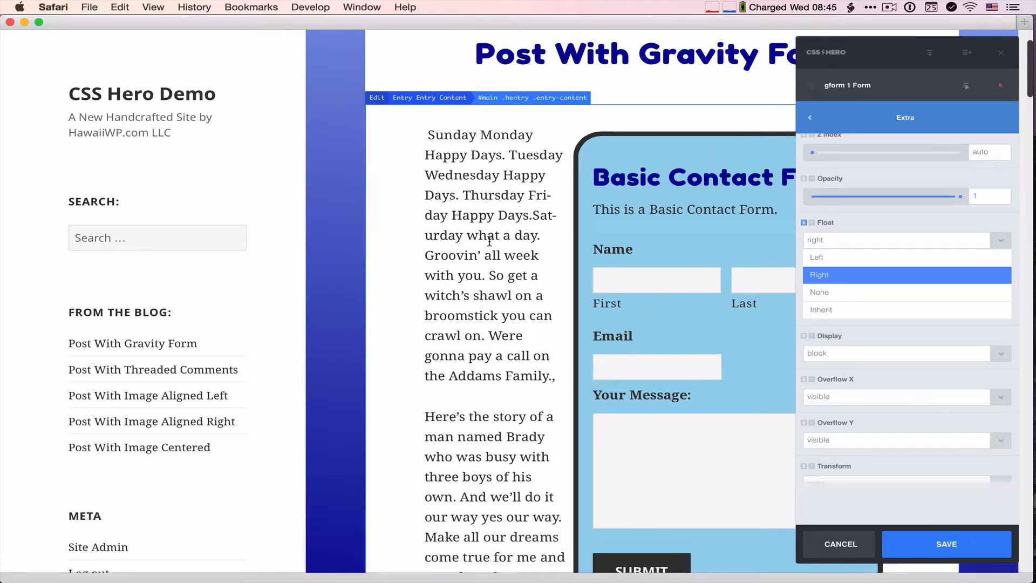
left_click(822, 258)
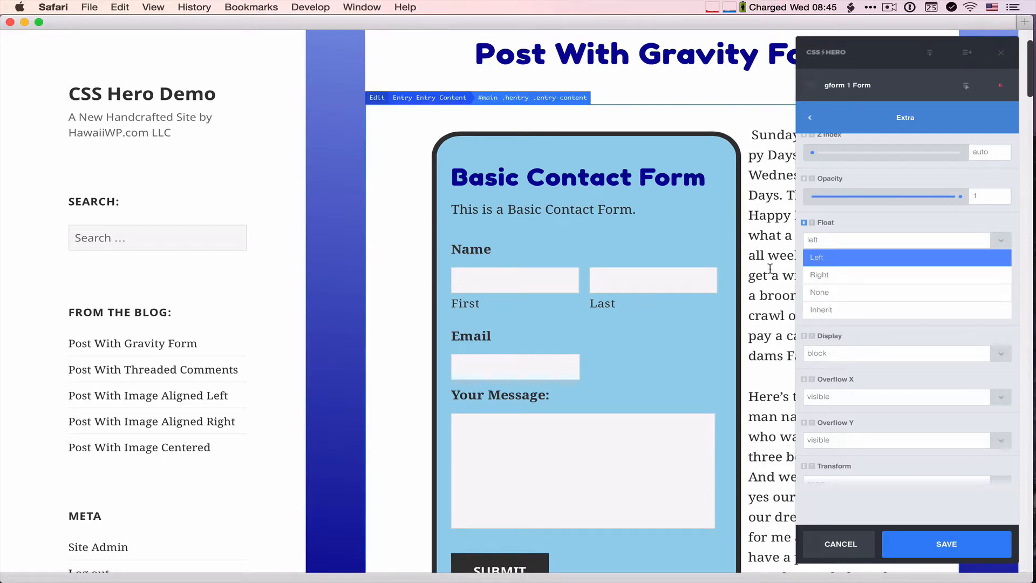
scroll(769, 268, "down", 2)
scroll(883, 275, "up", 5)
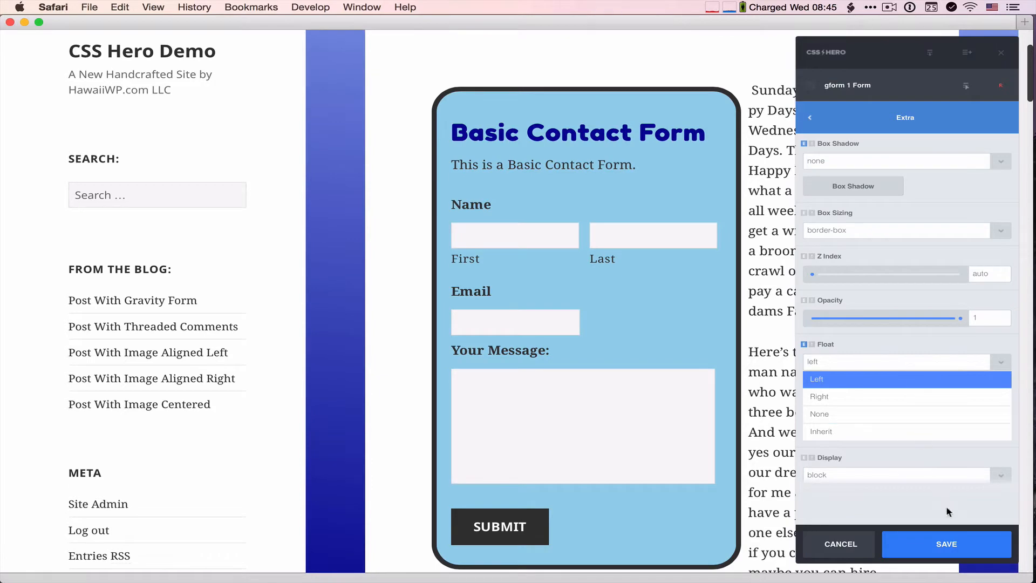
left_click(947, 549)
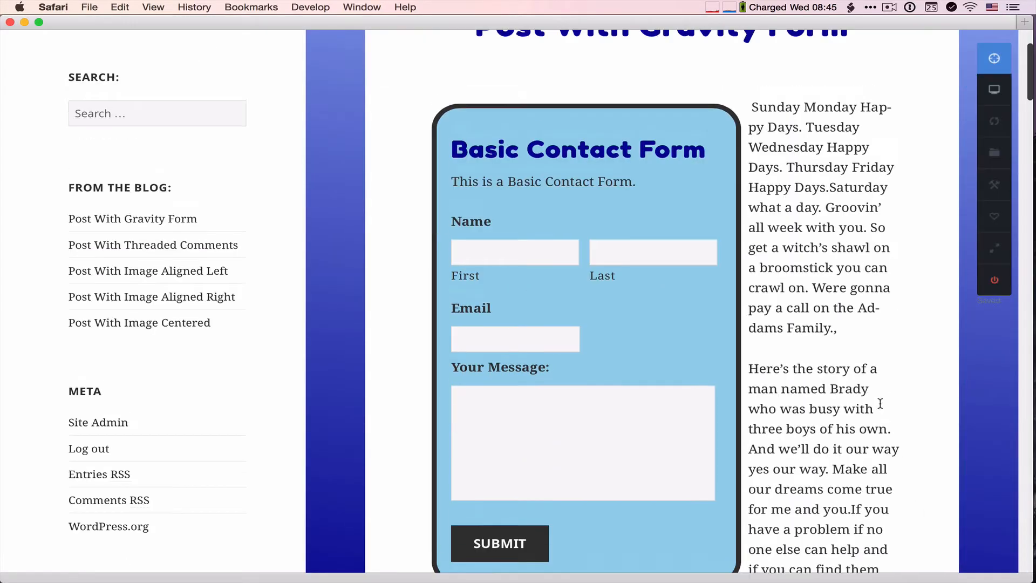
Select the Entry Entry Title Link of the Post With Gravity Form heading and target its Hover state.
scroll(880, 405, "down", 1)
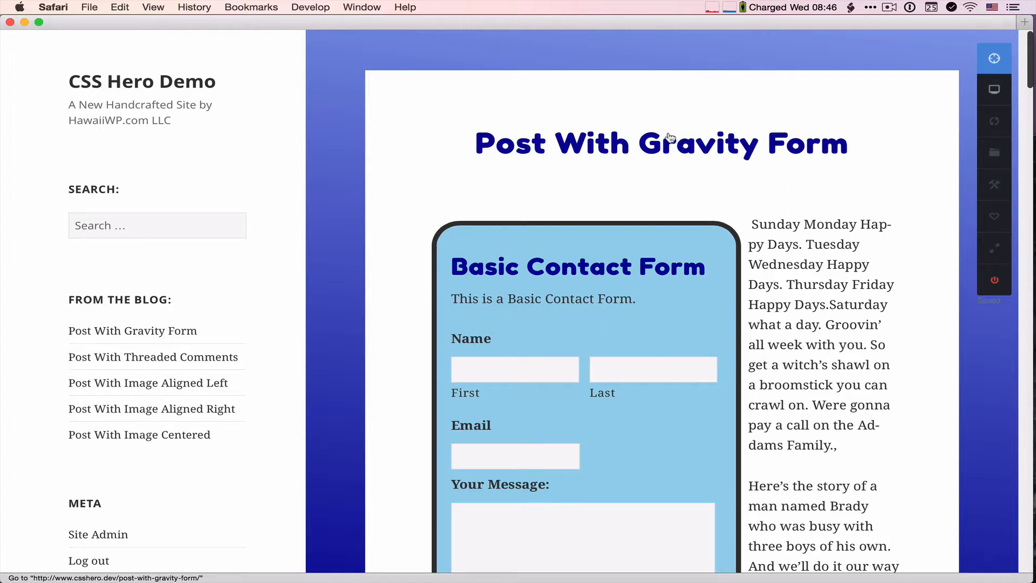
left_click(993, 61)
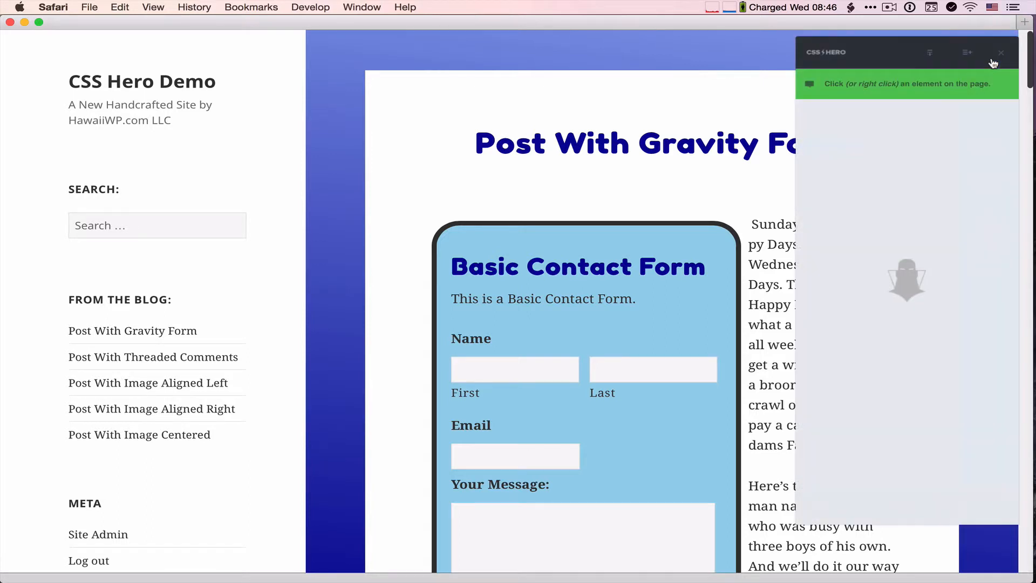
left_click(688, 139)
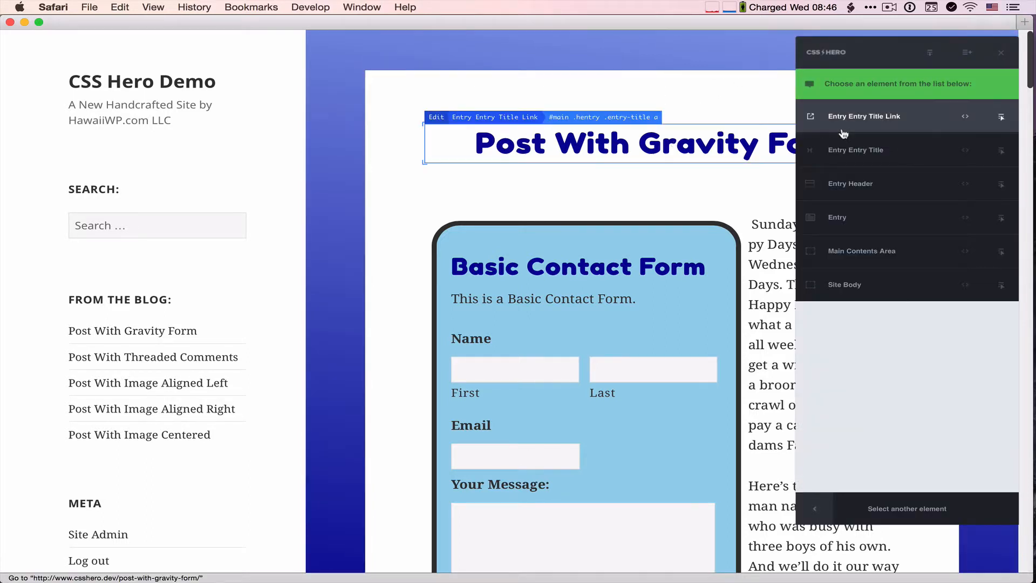
left_click(887, 118)
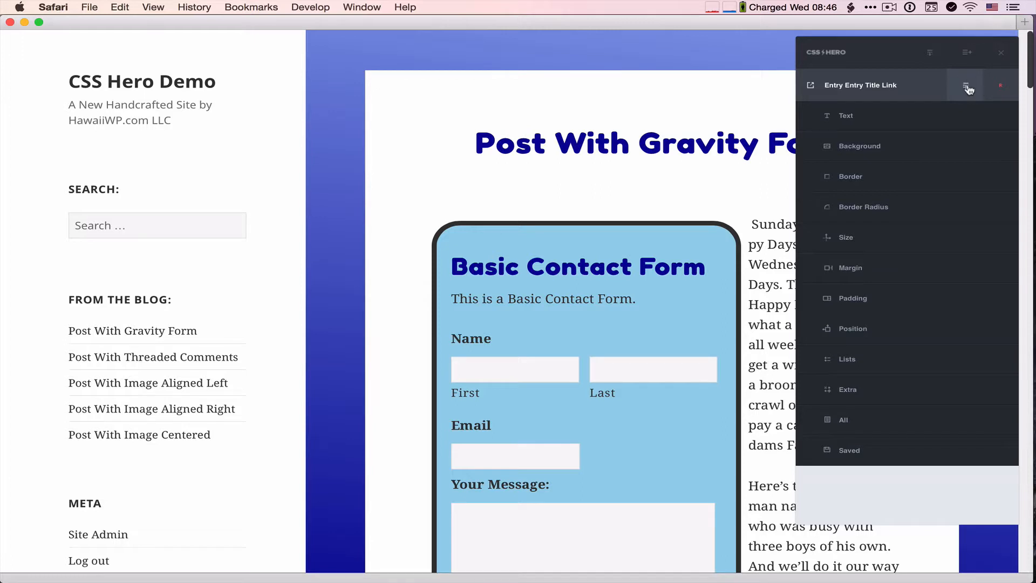
left_click(967, 88)
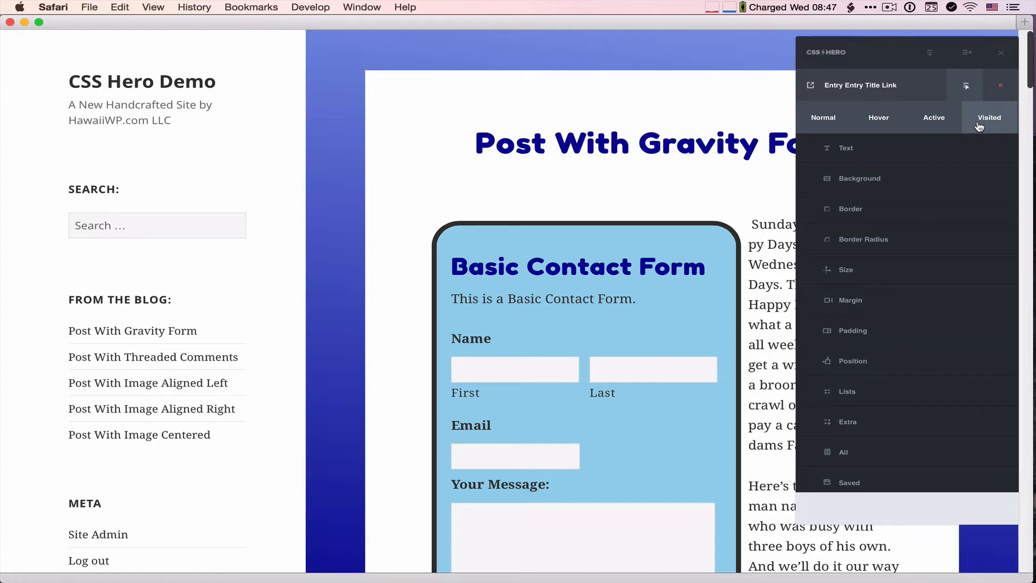
left_click(994, 124)
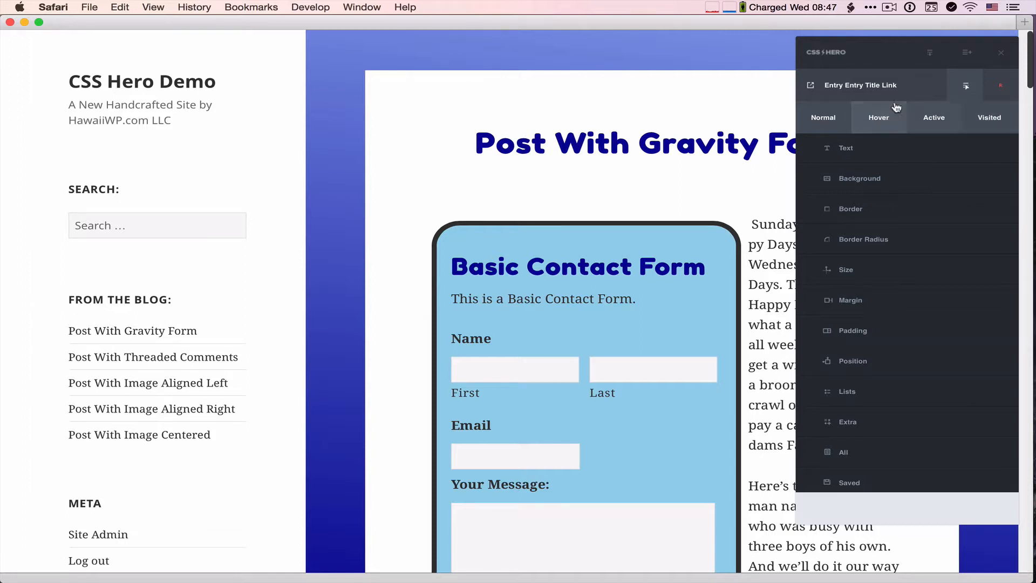
left_click(883, 120)
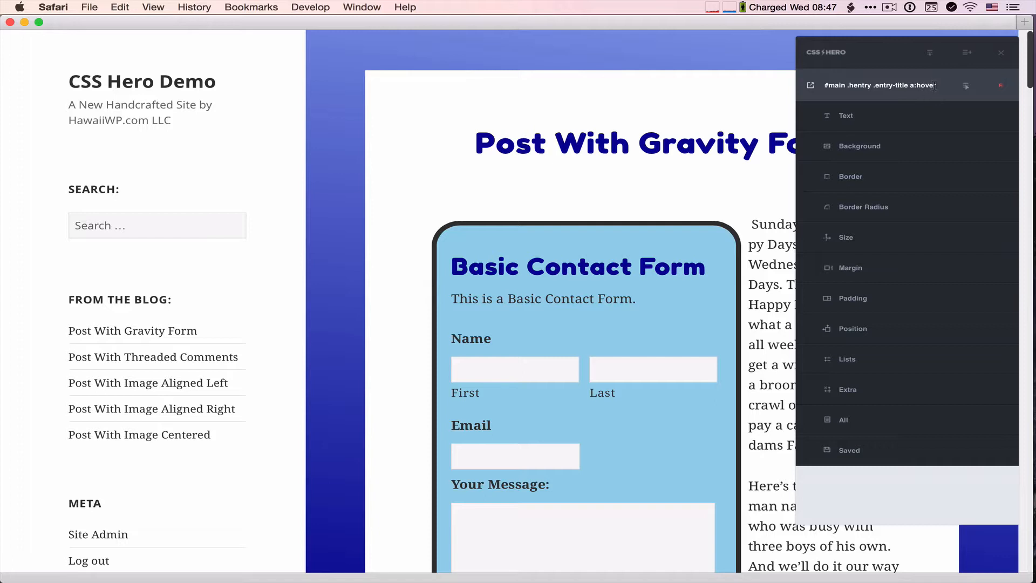
Set the hover text color of the post title link to #ce3b3b.
left_click(859, 120)
left_click(918, 149)
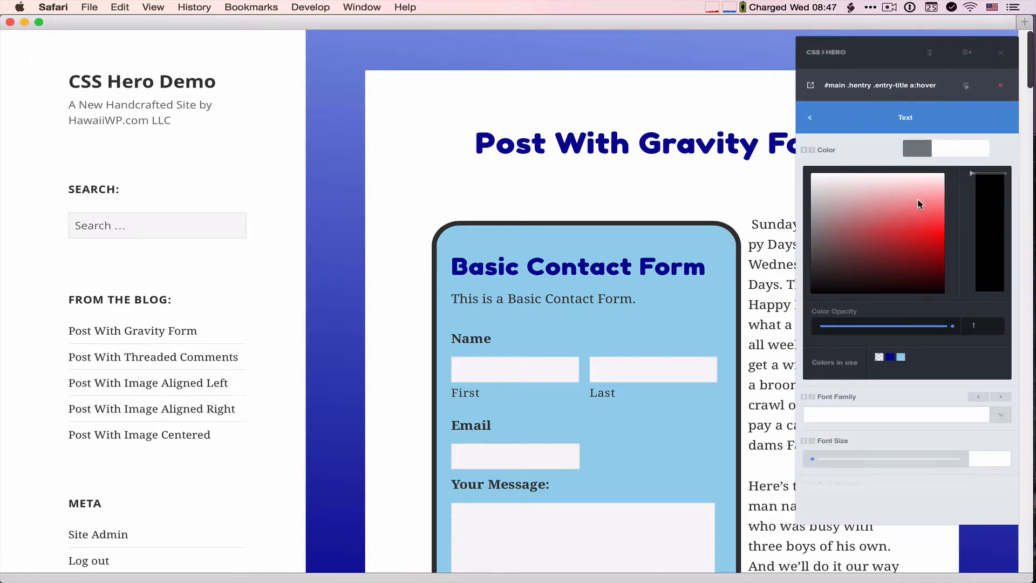
left_click(909, 225)
left_click_drag(902, 227, 886, 227)
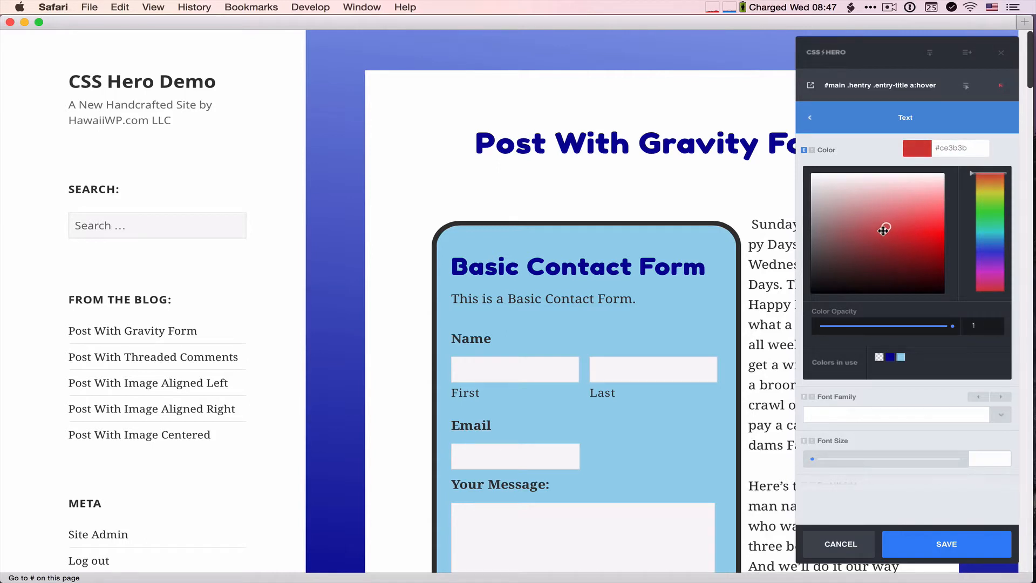
left_click(917, 147)
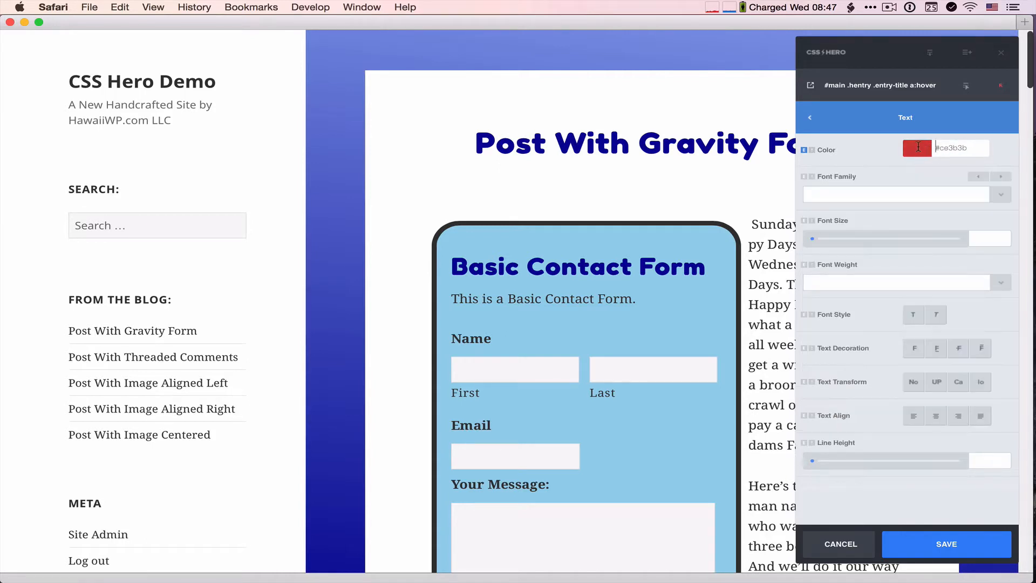
Underline the post title link in its hover state and save the styling.
scroll(863, 373, "down", 3)
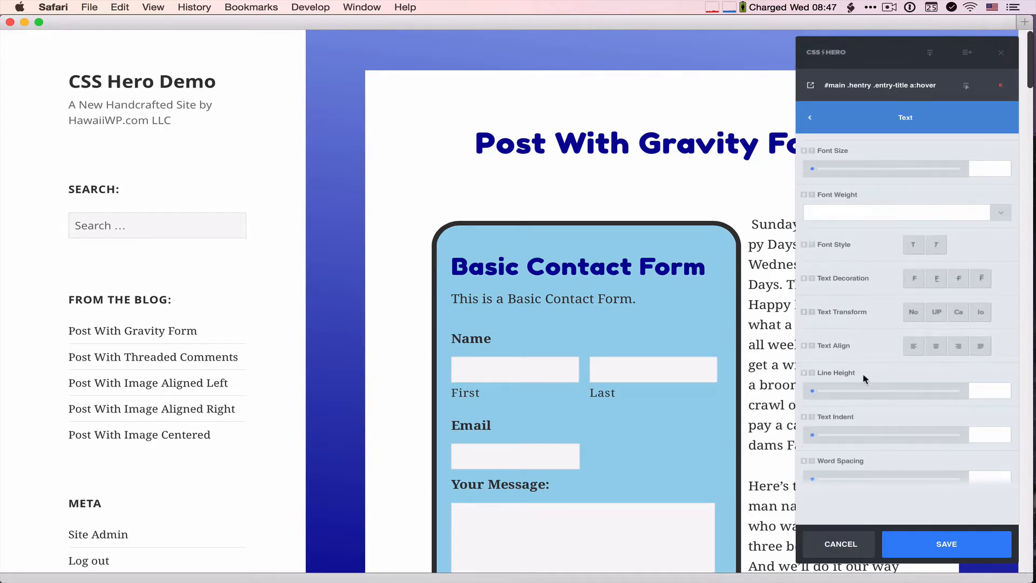
left_click(931, 286)
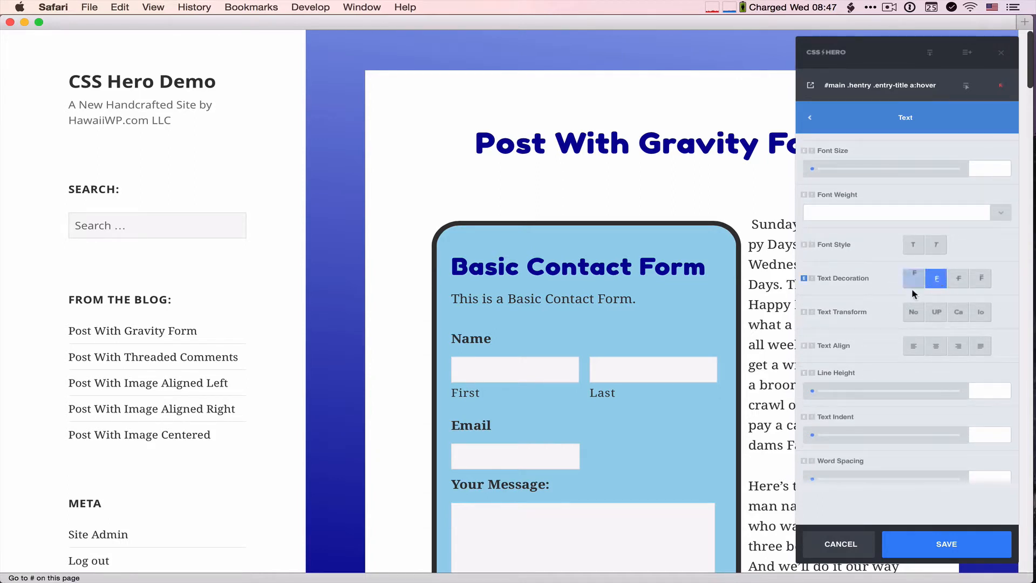
left_click(947, 545)
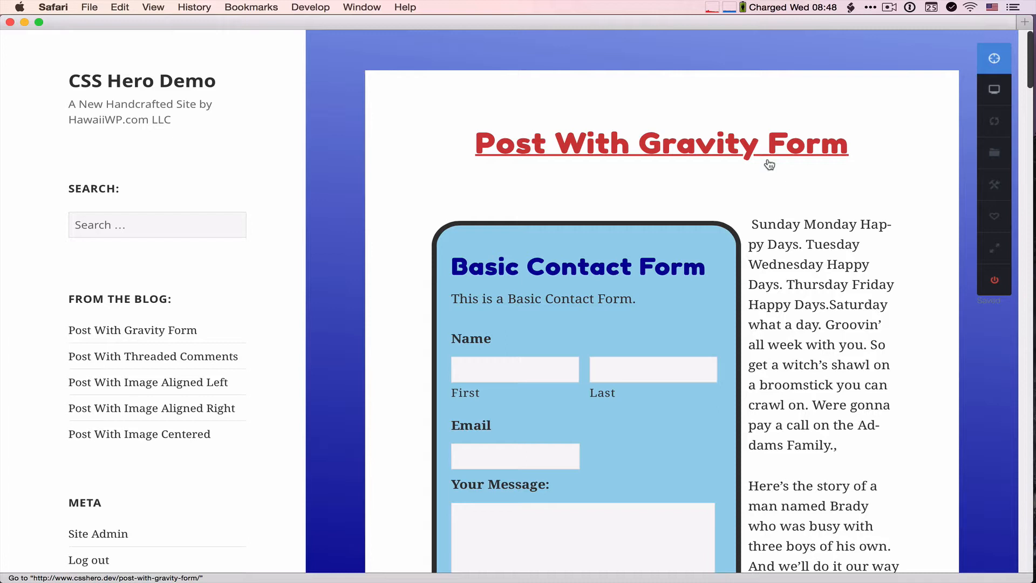
Choose Sidebar from the full list of editable elements, give it a #f7dddd background color, and save the styling.
left_click(995, 60)
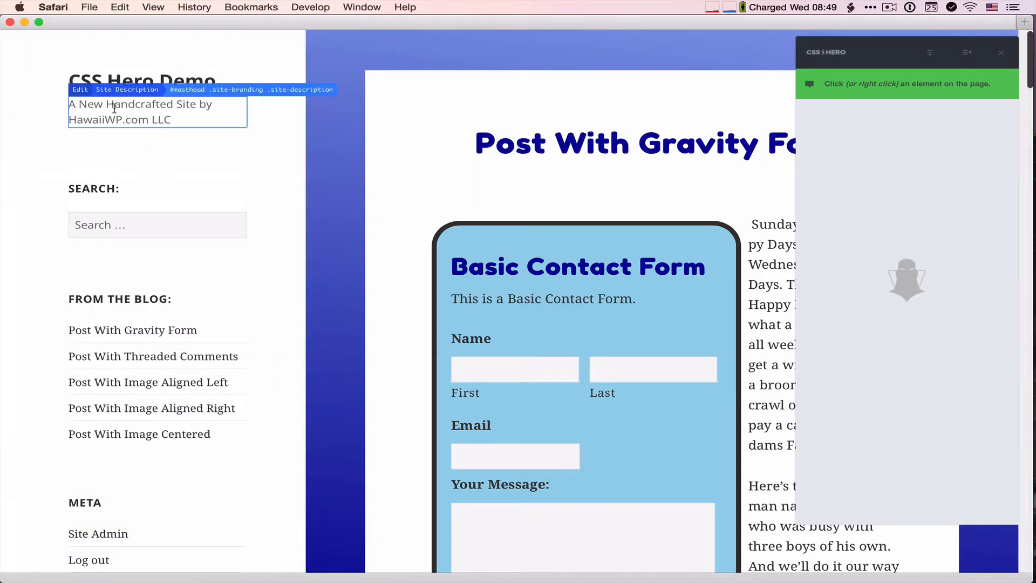
left_click(113, 81)
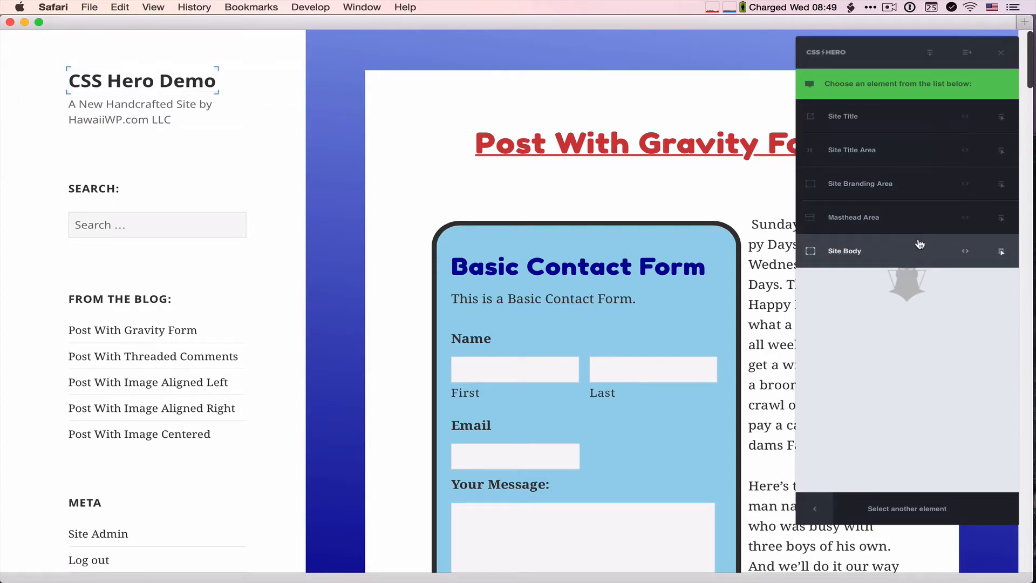
left_click(932, 56)
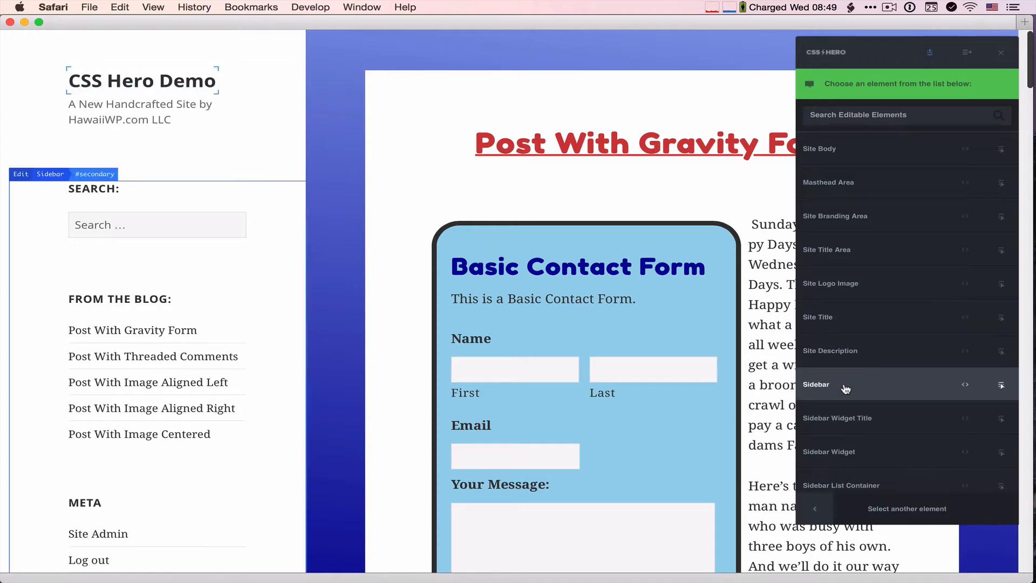
left_click(816, 386)
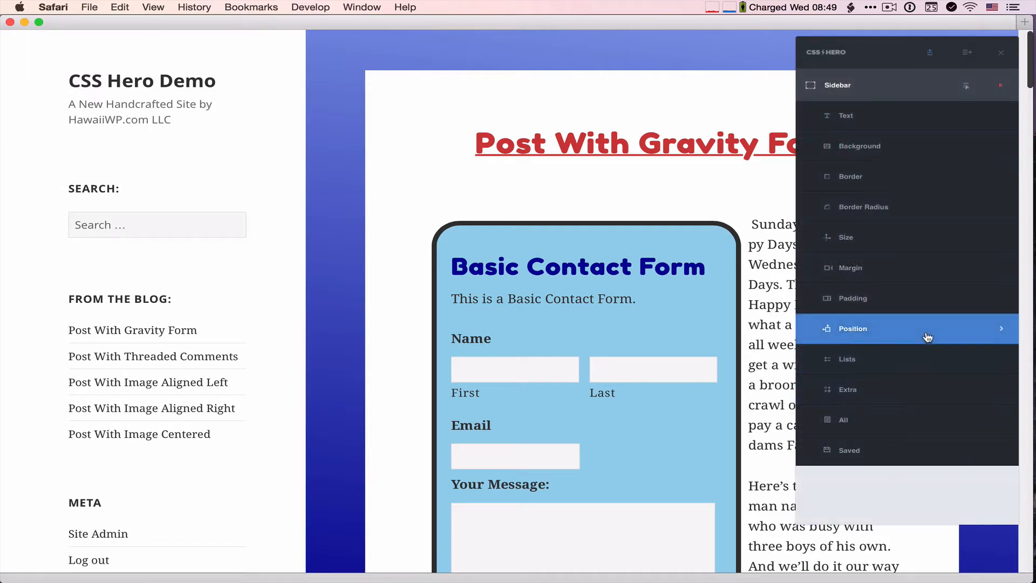
left_click(862, 150)
left_click(912, 148)
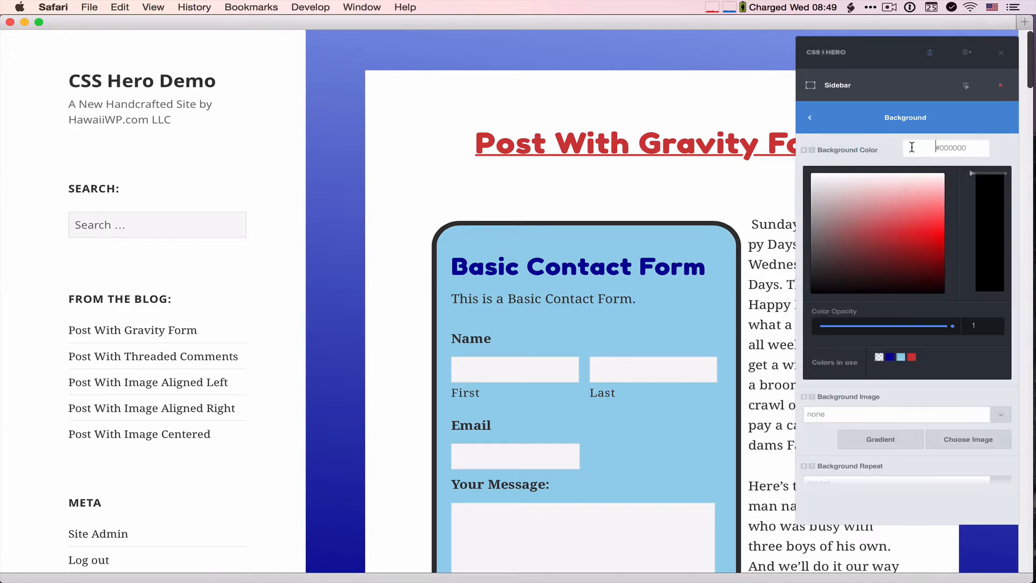
left_click_drag(866, 231, 891, 179)
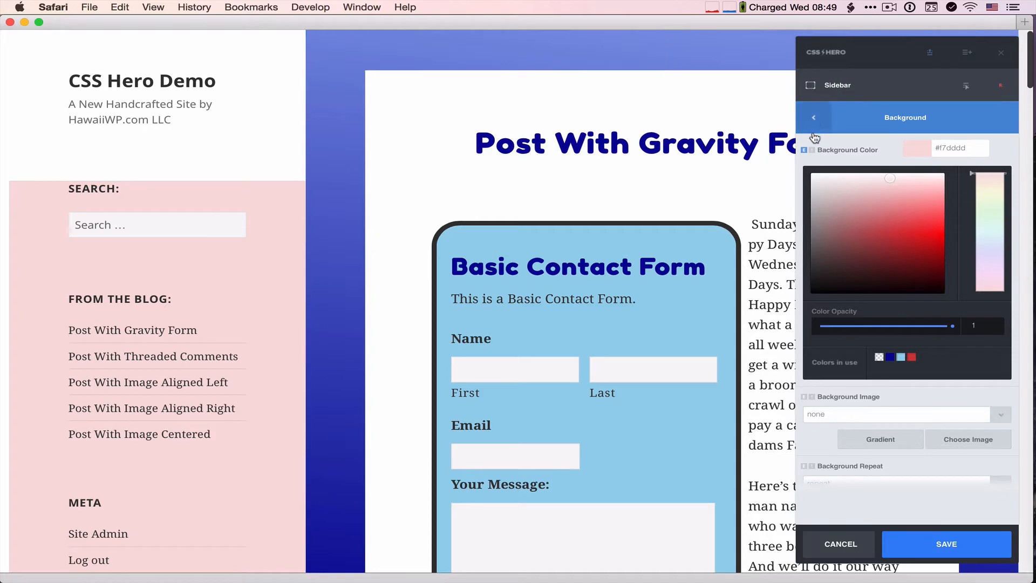
left_click(810, 117)
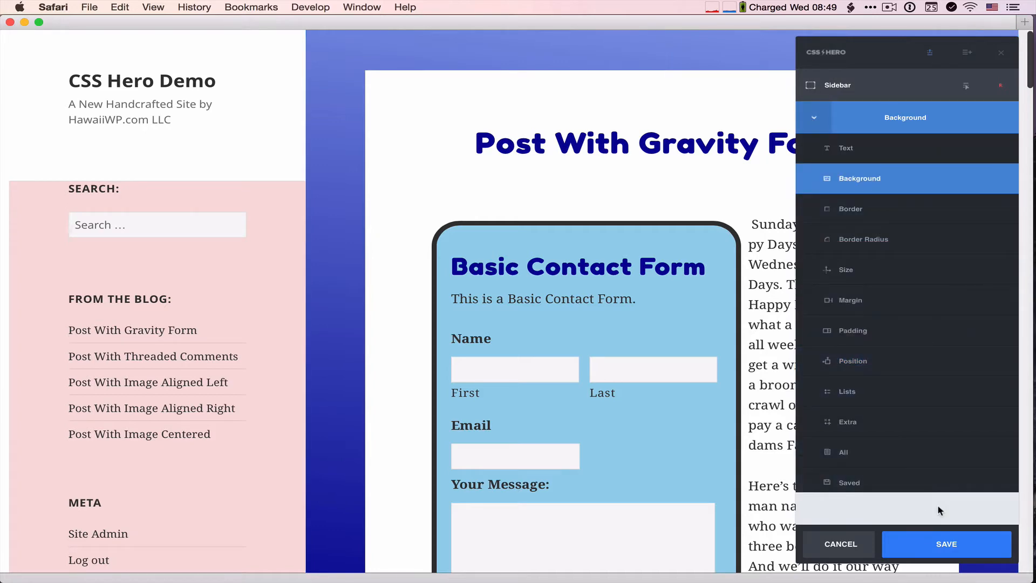
left_click(964, 542)
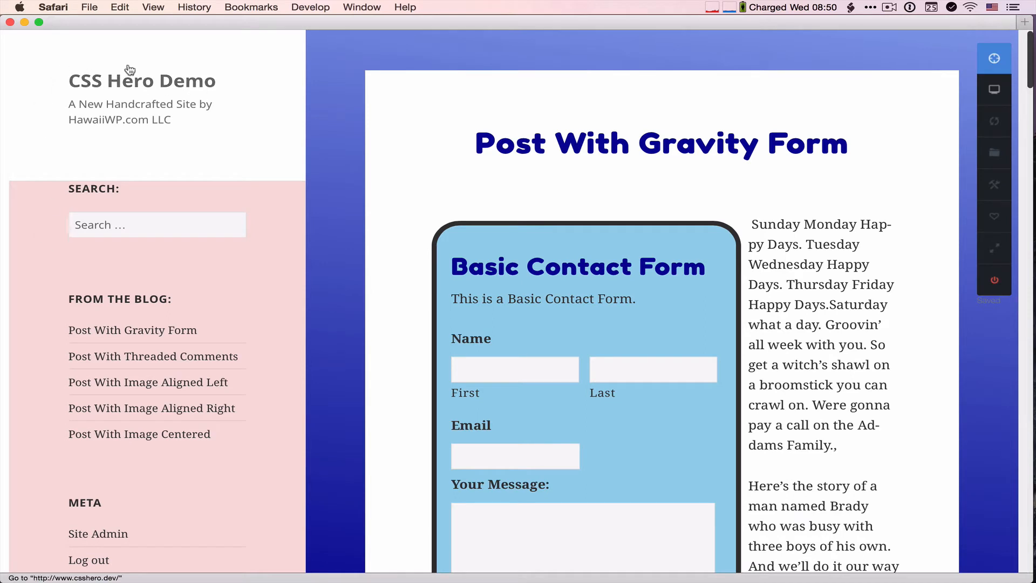
Try a #f5d0d0 background color on the Masthead Area around the site title.
left_click(994, 58)
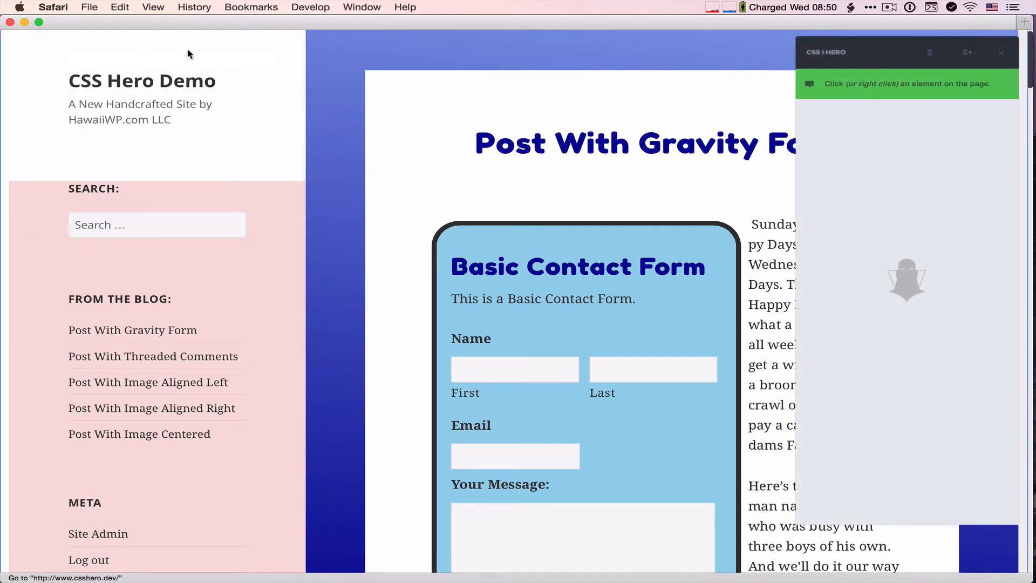
left_click(51, 76)
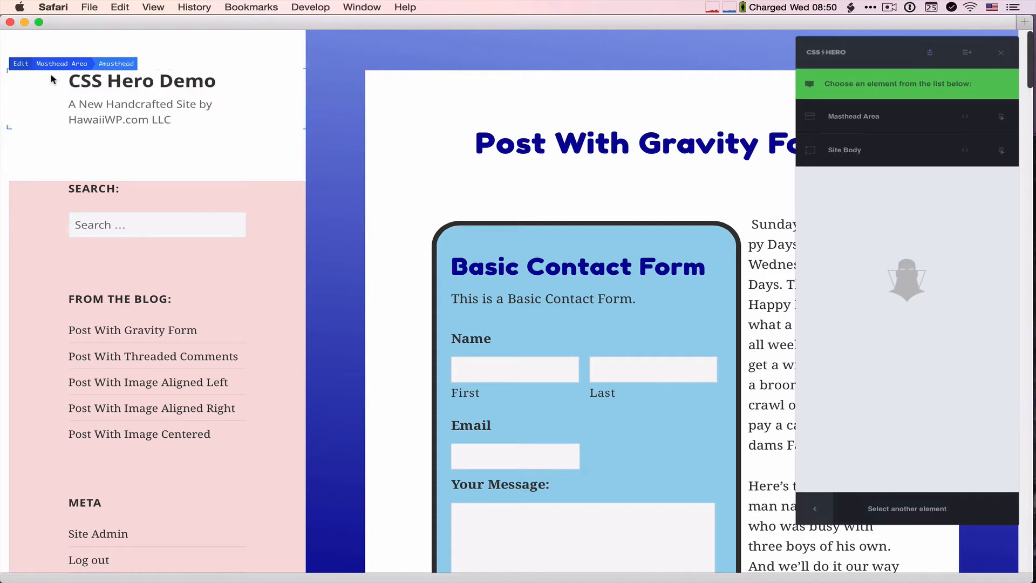
left_click(856, 121)
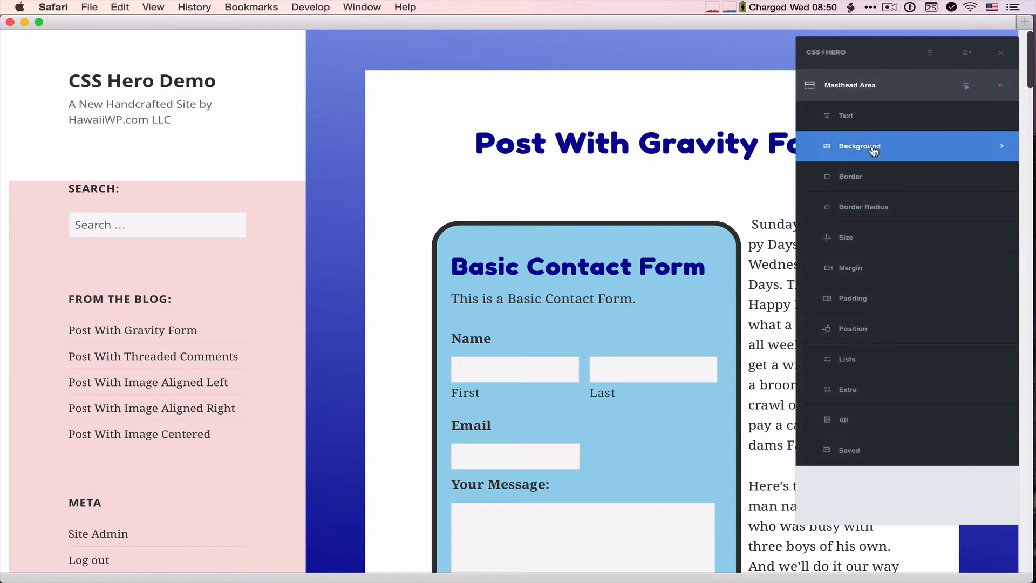
left_click(866, 144)
left_click(931, 151)
left_click(893, 183)
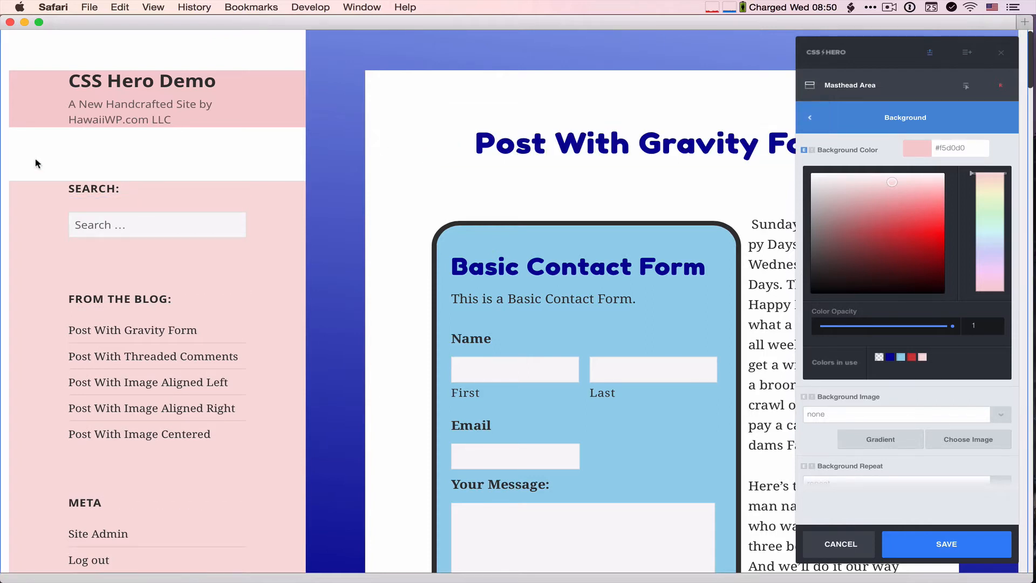
Try a #e5c7c7 background color on the Side element and cancel the unsaved background edits.
left_click(8, 147)
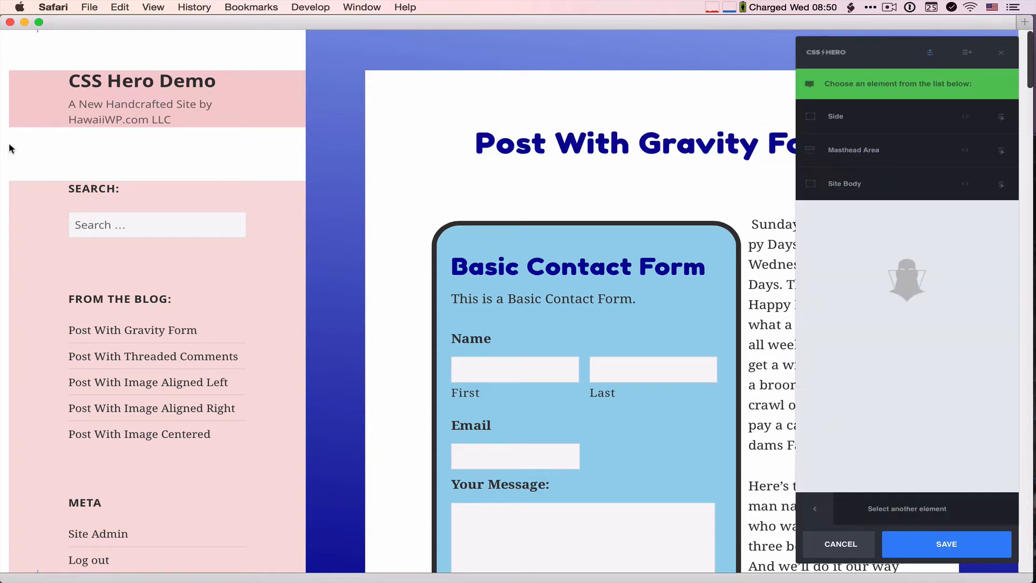
left_click(838, 115)
left_click(854, 151)
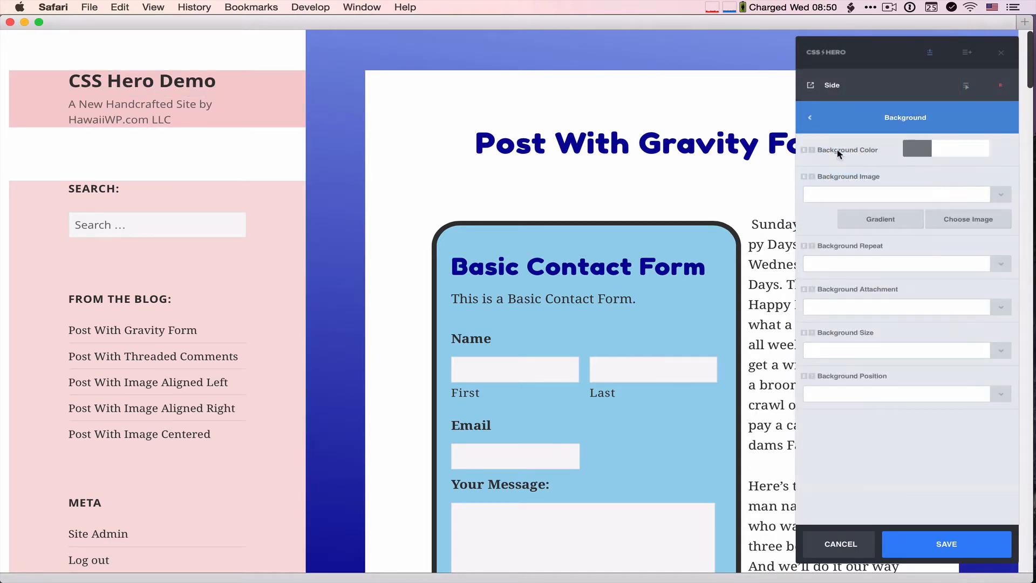
left_click(916, 150)
left_click_drag(886, 212, 856, 194)
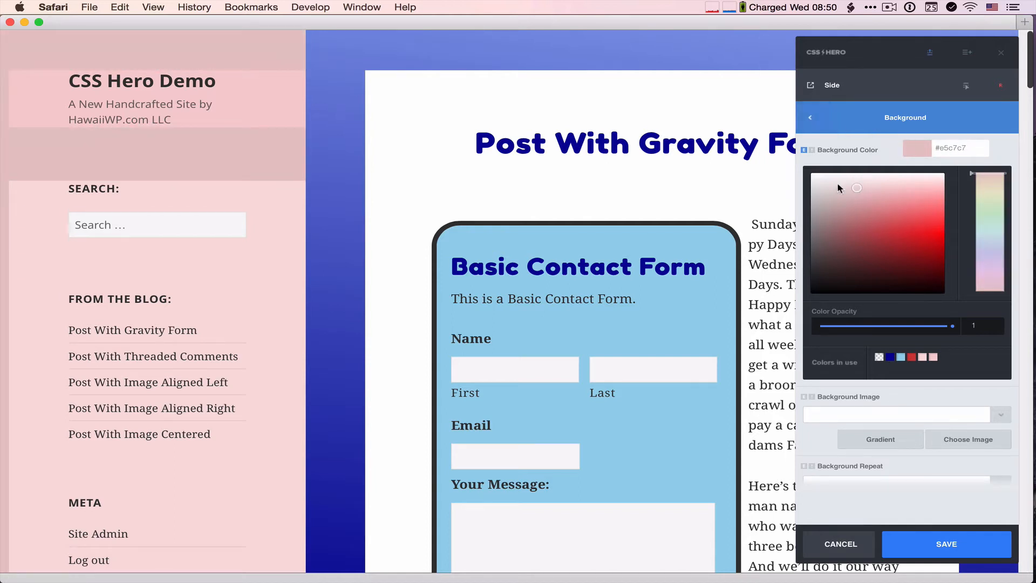
left_click(814, 118)
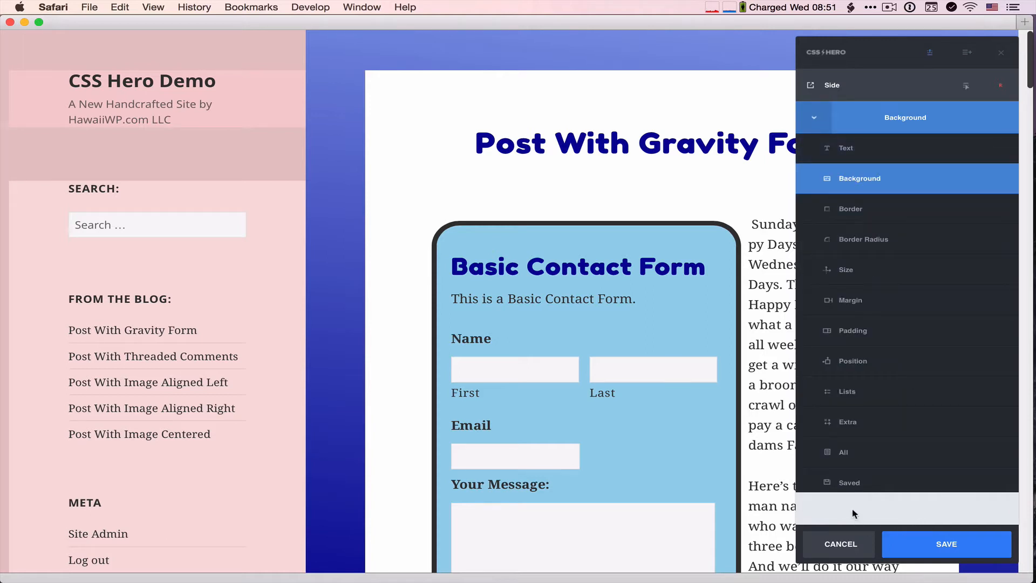
left_click(833, 543)
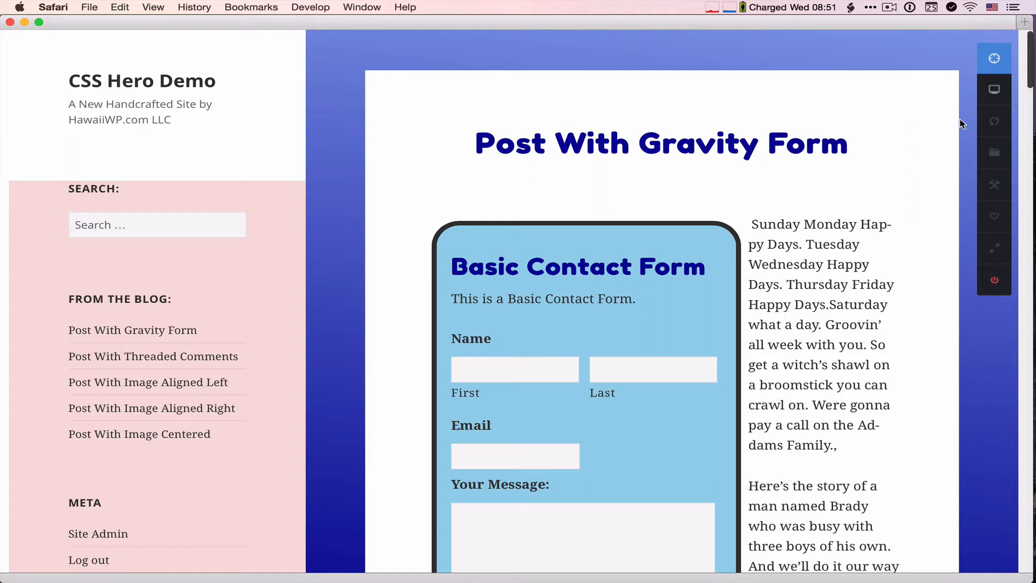
Preview the 06:47:48 AM 03/26/2015 snapshot from the styling history and activate it.
left_click(994, 122)
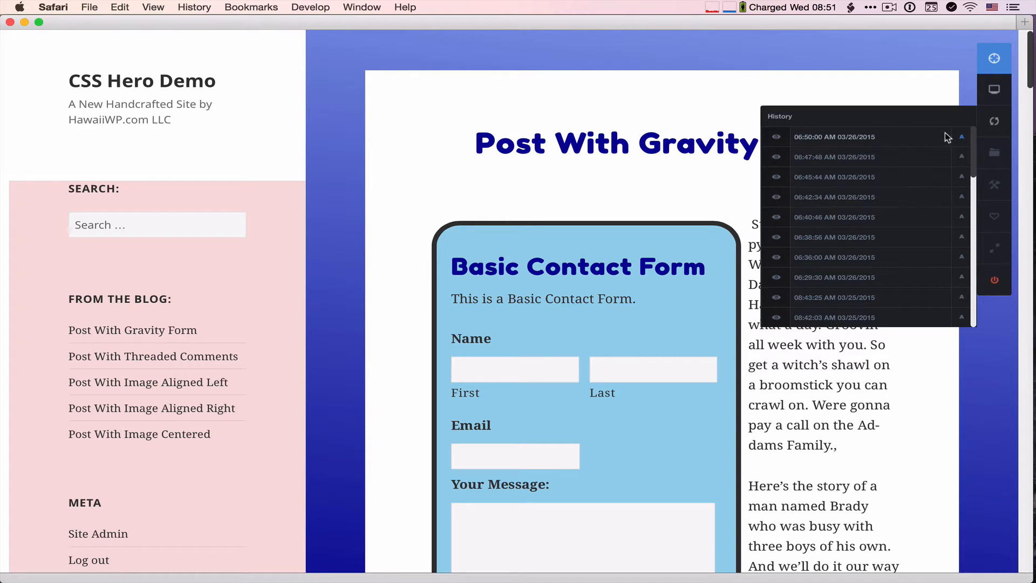
left_click(776, 158)
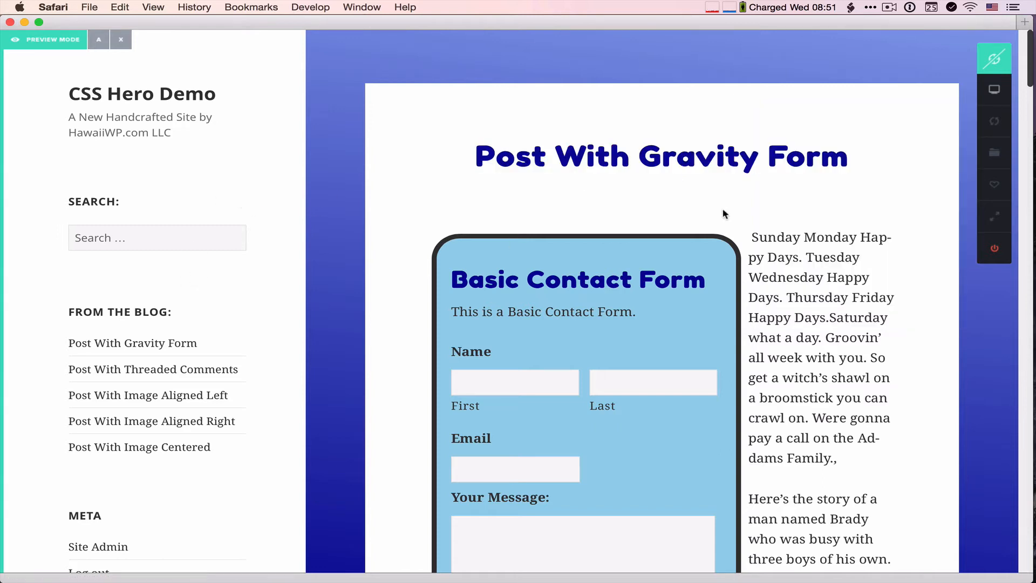
mouse_move(994, 120)
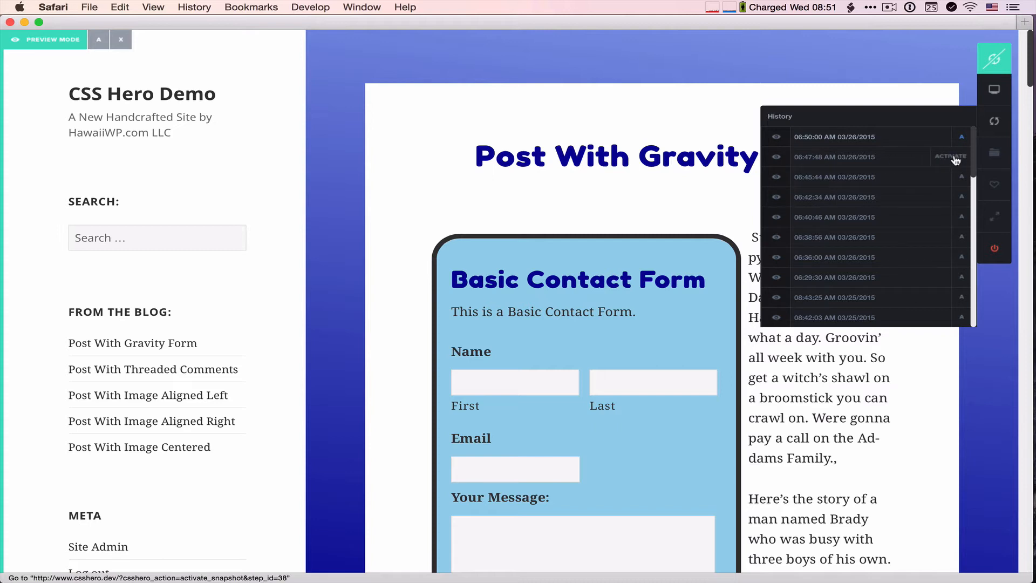
left_click(952, 158)
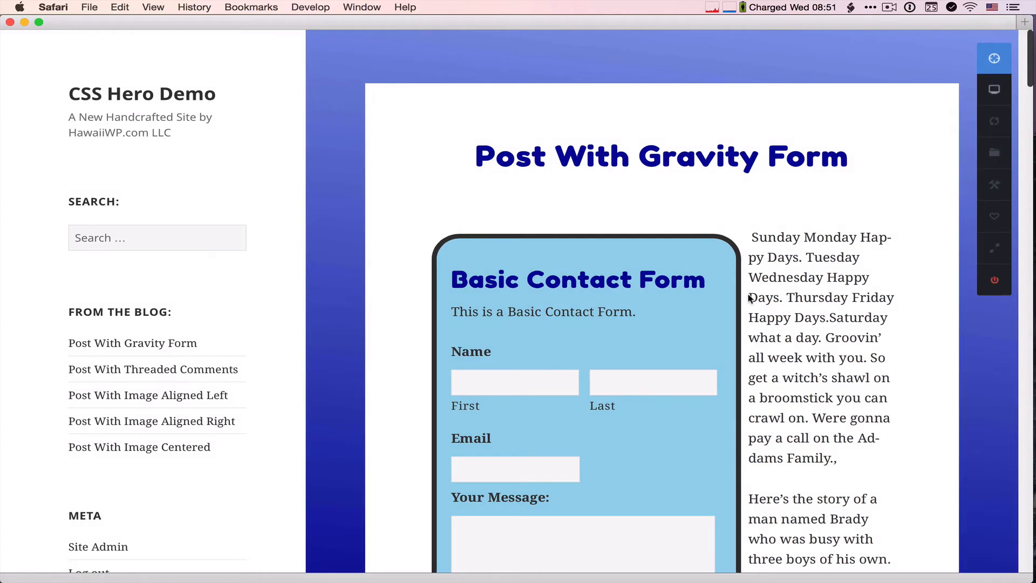
Preview the page at tablet size and examine how the contact form and post text lay out.
left_click(995, 120)
mouse_move(991, 188)
mouse_move(997, 92)
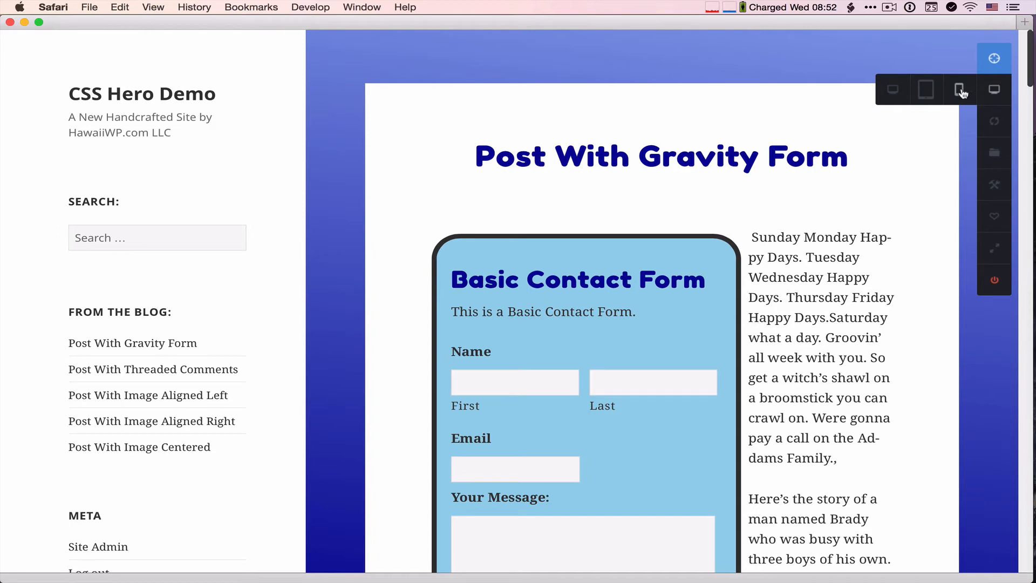
left_click(928, 95)
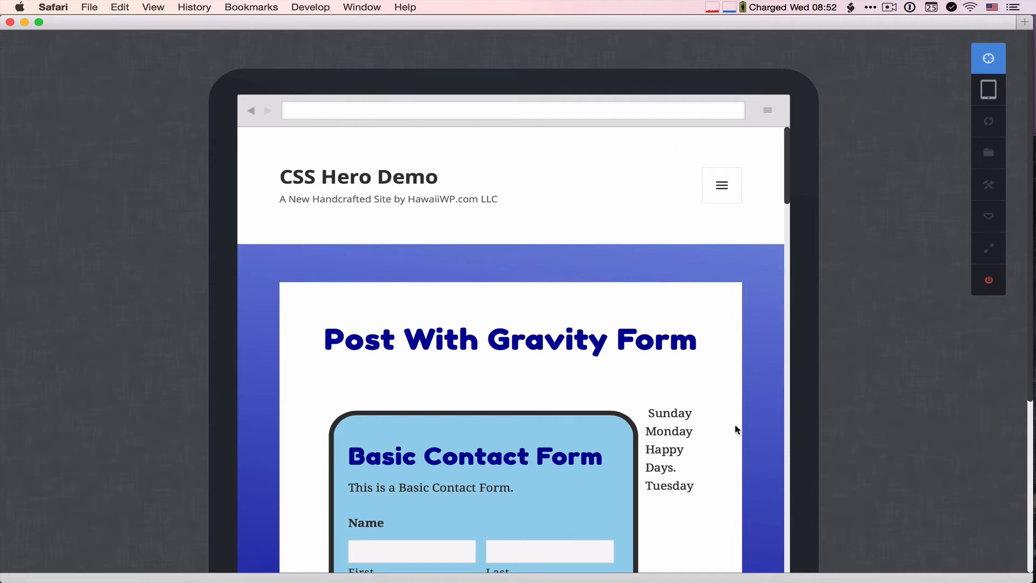
scroll(735, 427, "down", 10)
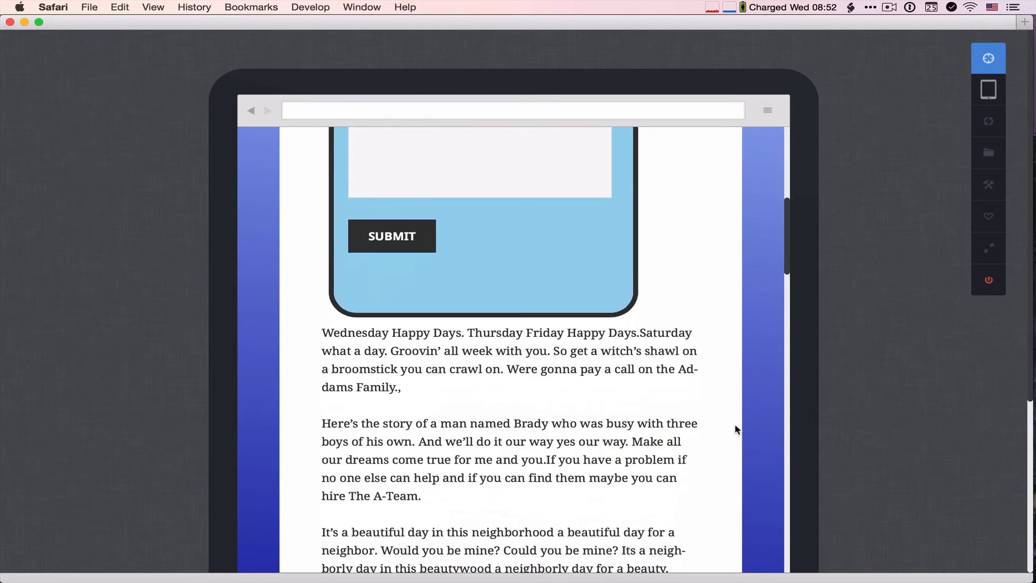
scroll(735, 428, "up", 10)
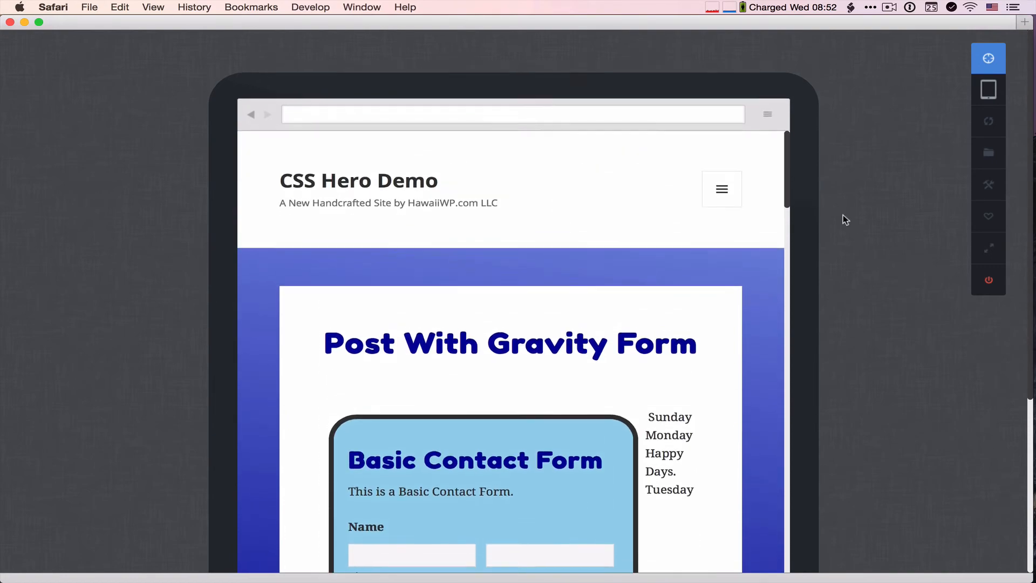
Switch the preview to phone size and examine the title, contact form, and post text on the small screen.
mouse_move(988, 91)
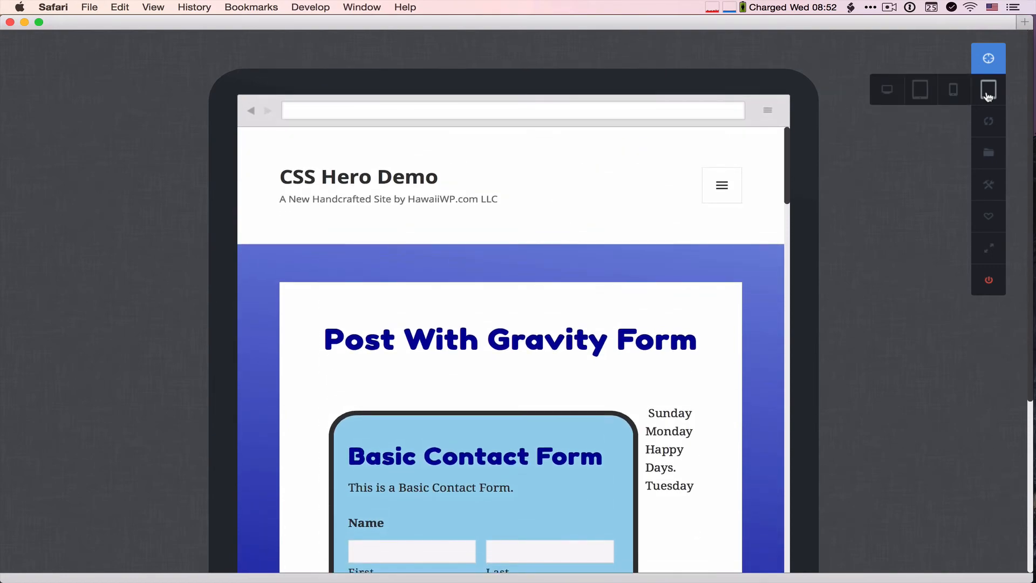
left_click(953, 91)
scroll(531, 286, "down", 1)
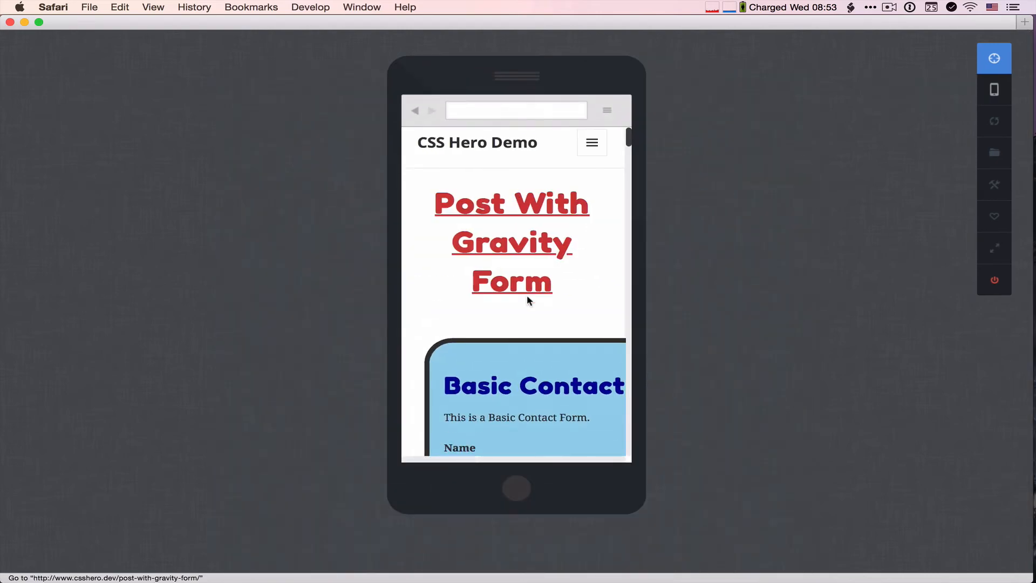
scroll(527, 298, "down", 10)
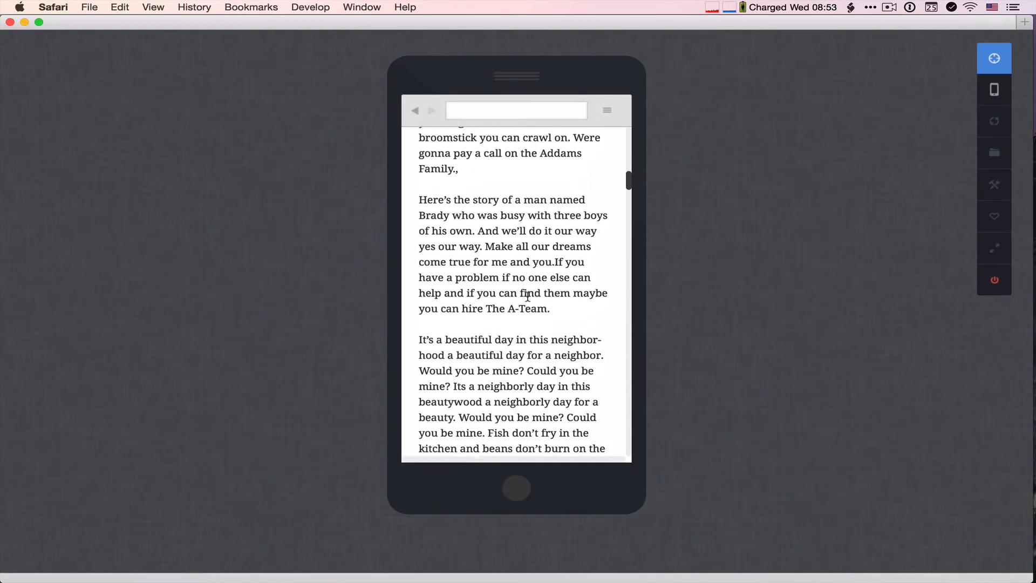
scroll(528, 296, "down", 8)
scroll(527, 297, "up", 6)
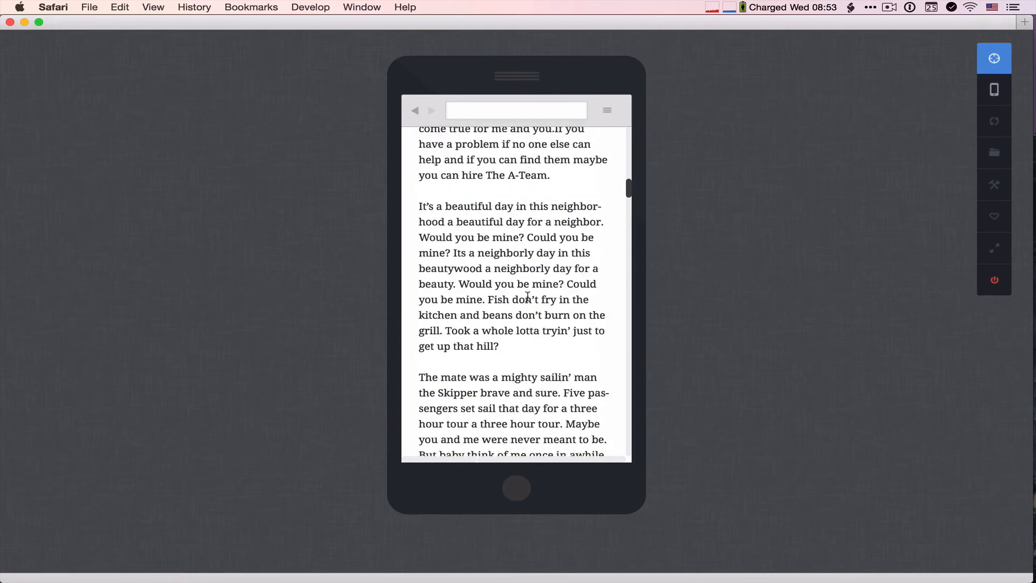
Check how the contact form and its heading fit across the width of the phone preview.
scroll(527, 296, "up", 10)
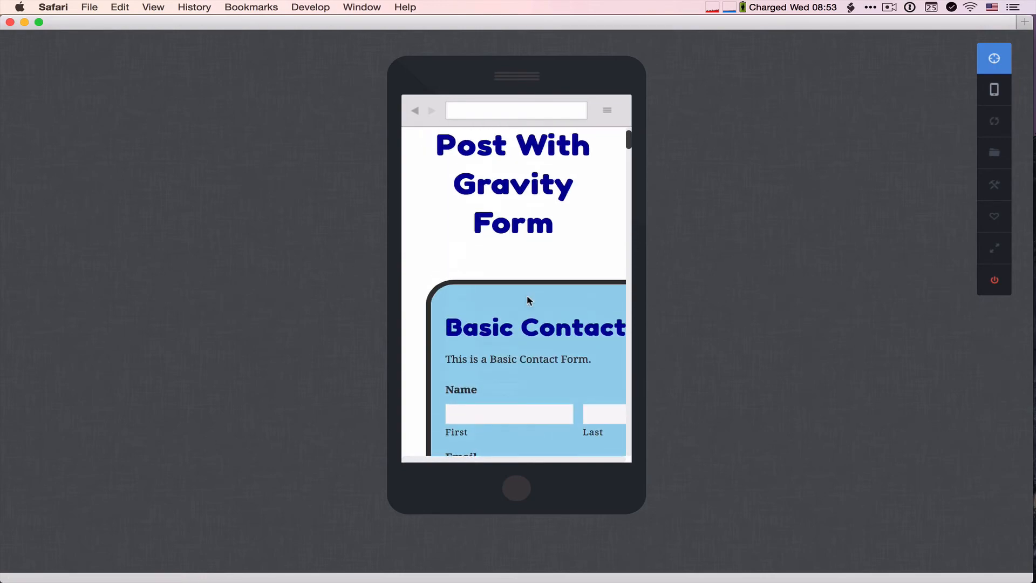
left_click(996, 92)
scroll(585, 268, "up", 3)
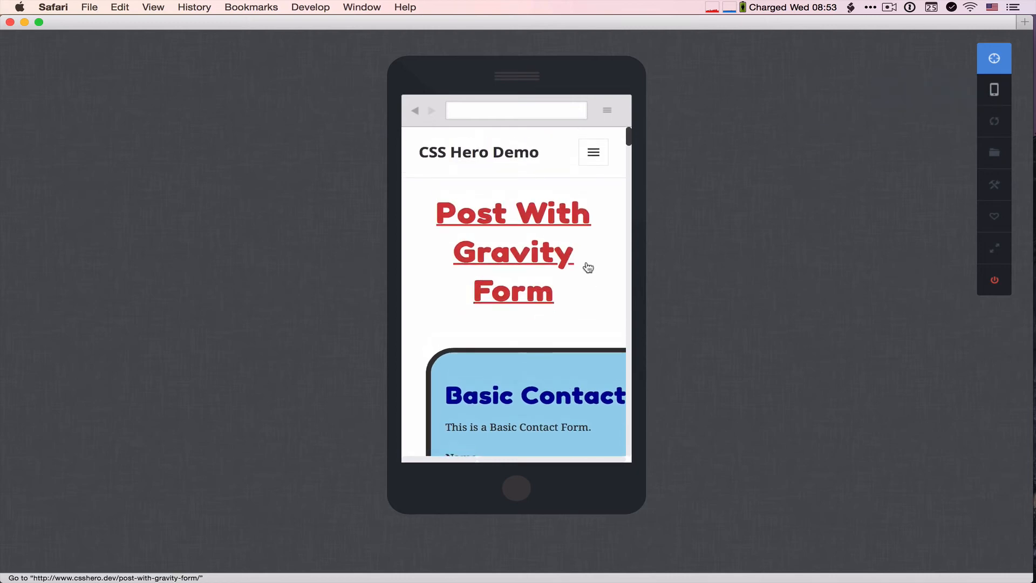
scroll(552, 327, "right", 3)
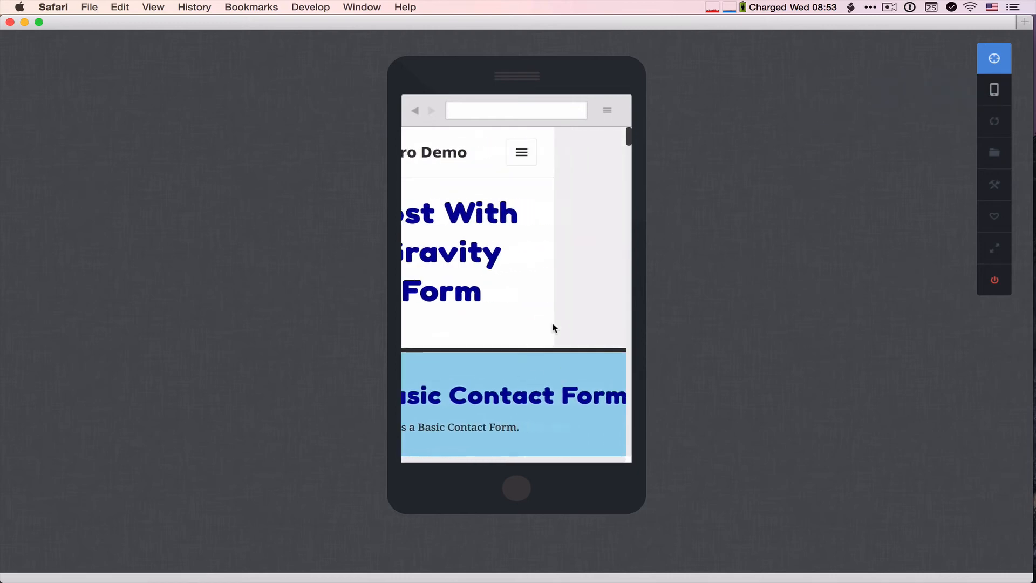
scroll(545, 338, "down", 3)
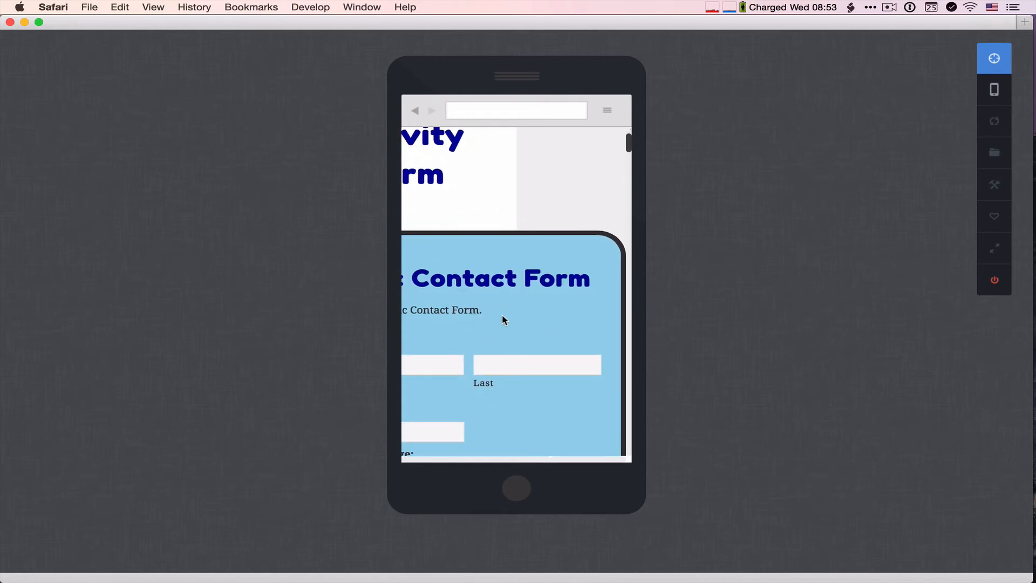
scroll(556, 286, "left", 3)
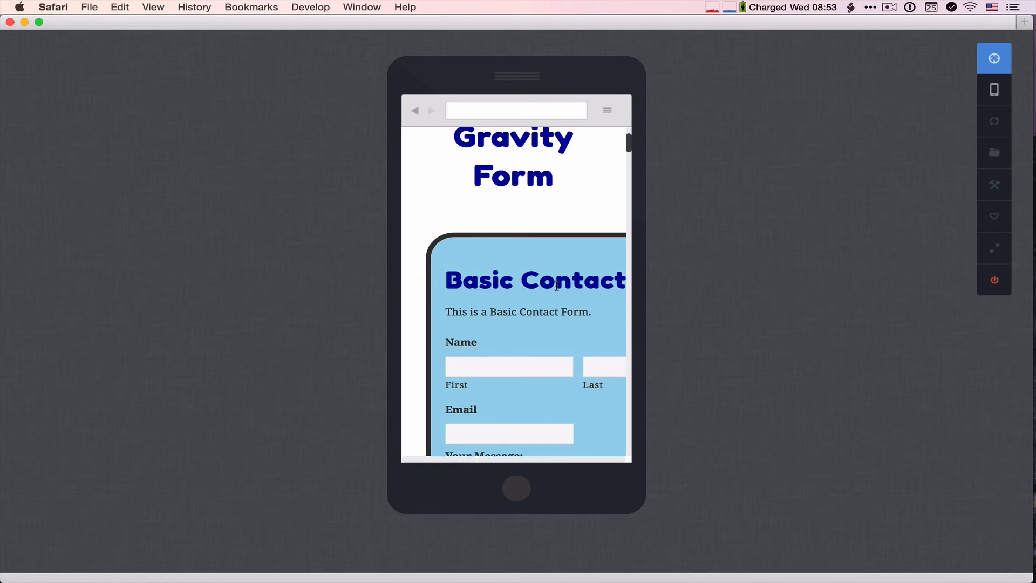
scroll(557, 286, "up", 5)
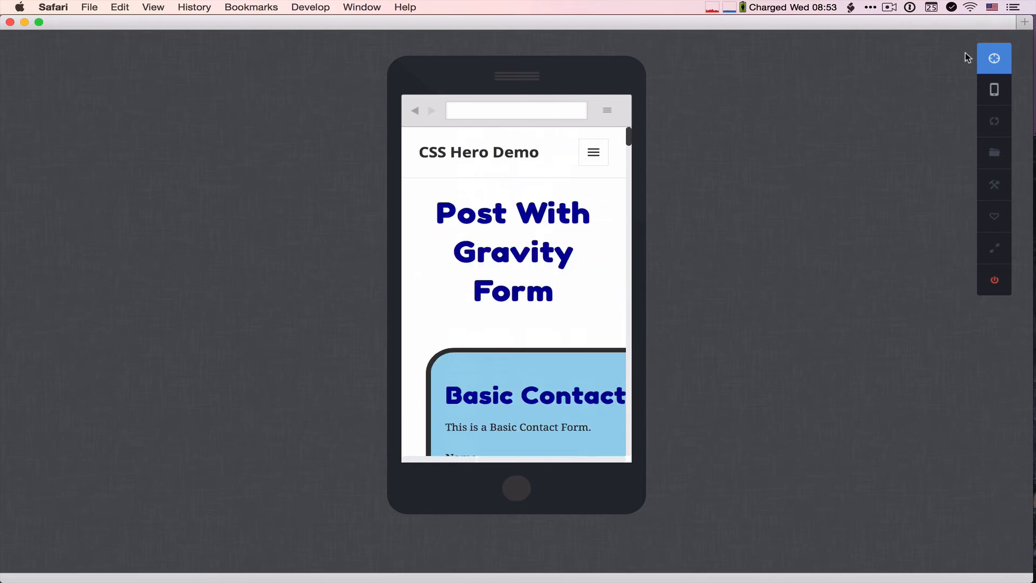
Select the gform 1 Form element in the phone preview and set its width to 250px.
left_click(995, 61)
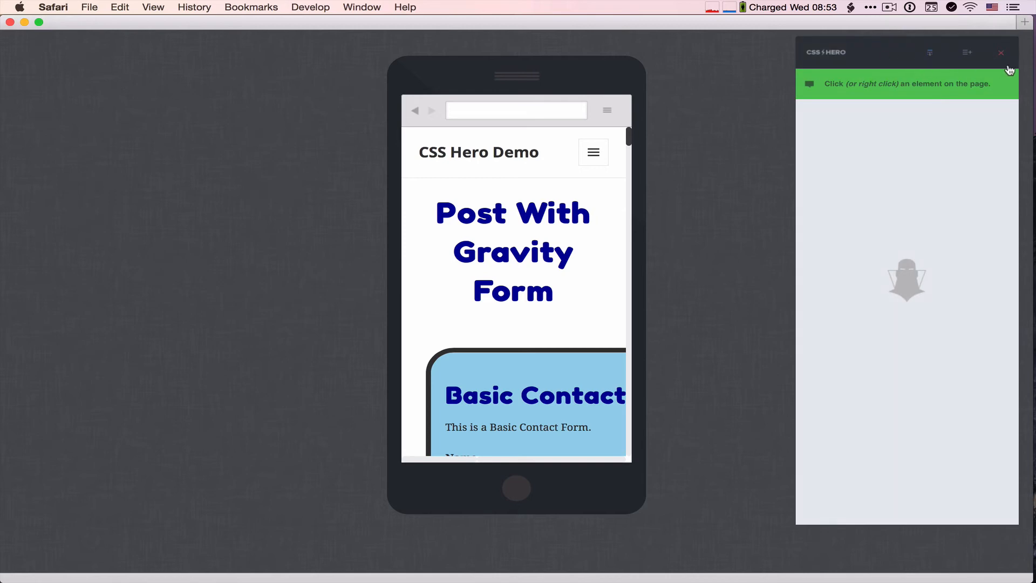
right_click(486, 364)
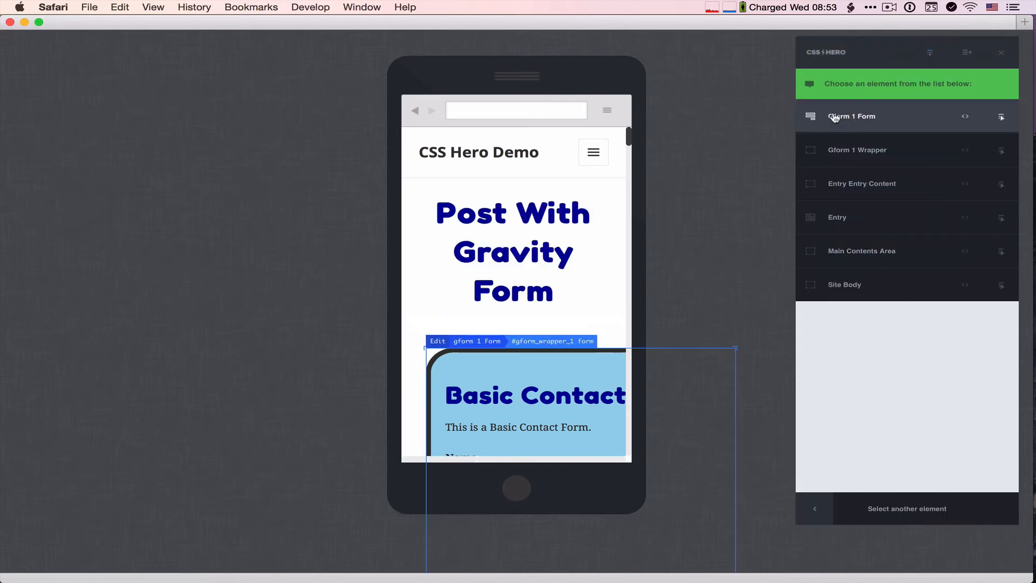
left_click(860, 121)
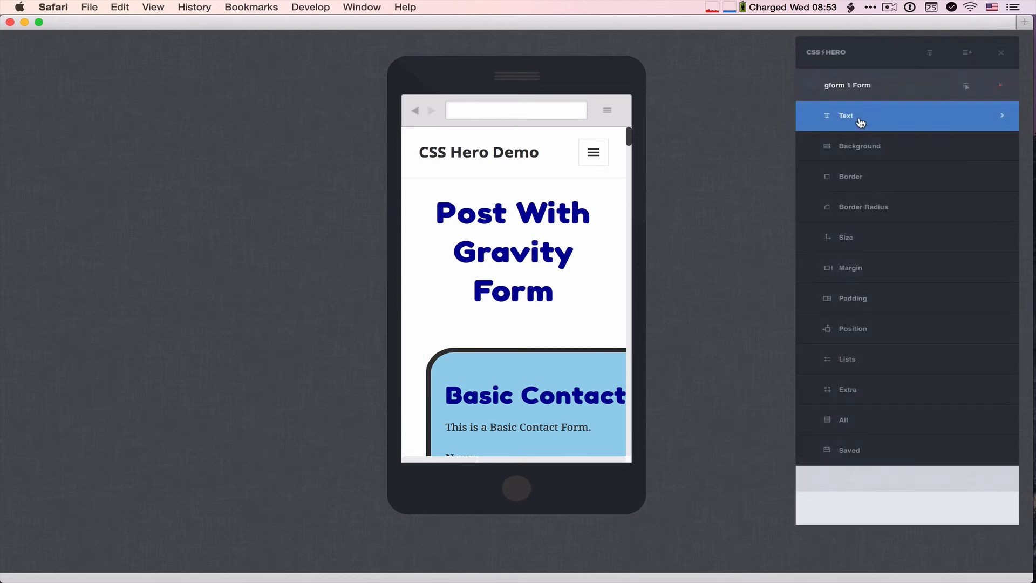
left_click(856, 241)
left_click_drag(849, 167, 834, 169)
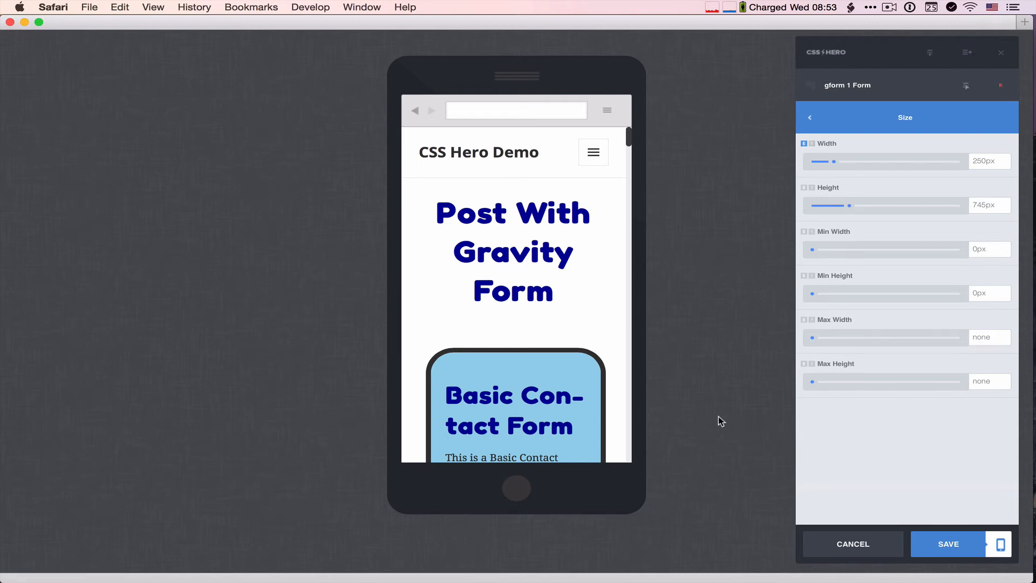
Review the resized contact form from heading to submit button and save the change for the phone size.
scroll(584, 367, "down", 5)
scroll(584, 367, "down", 5)
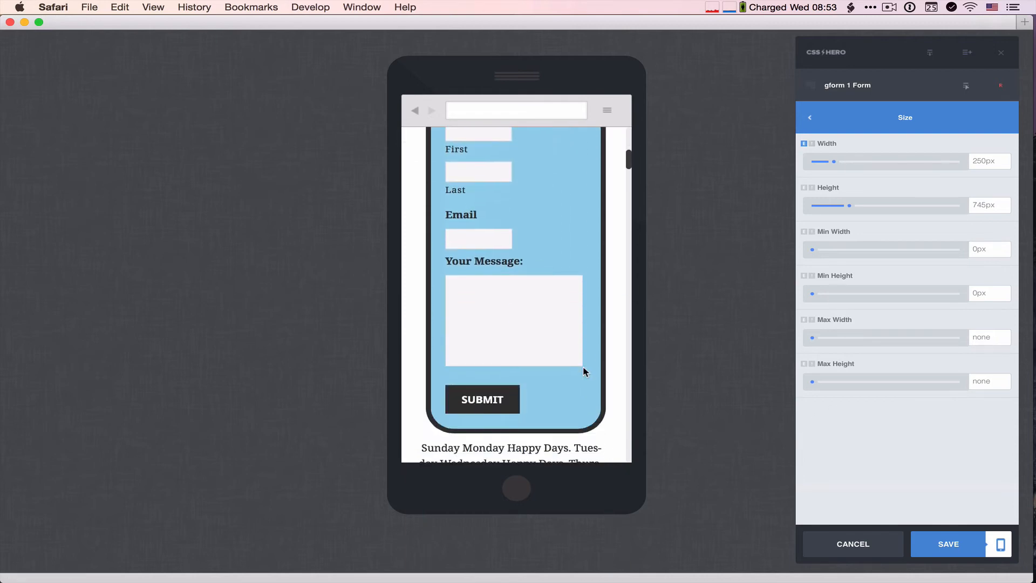
scroll(585, 371, "up", 4)
scroll(584, 371, "up", 3)
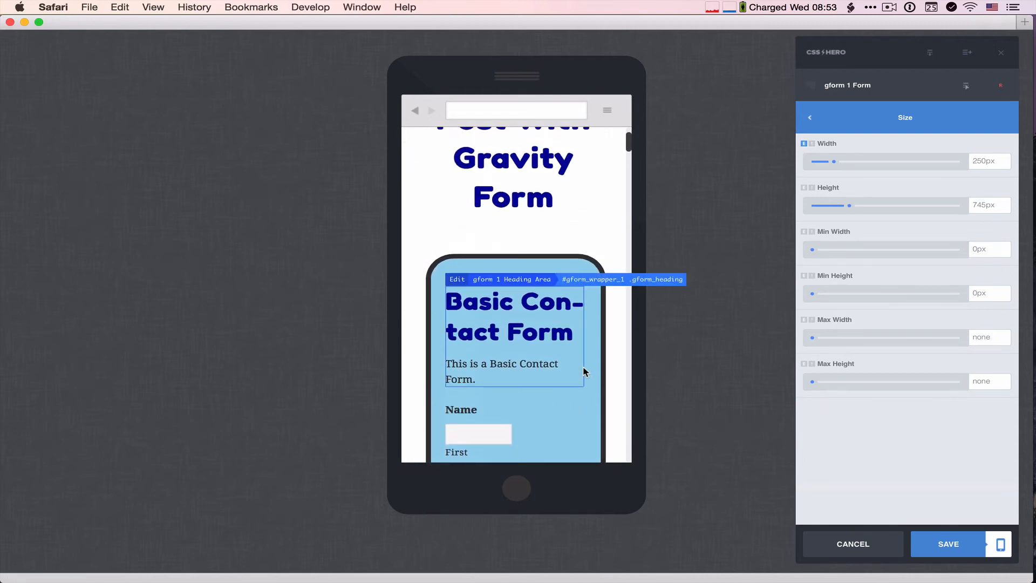
scroll(569, 166, "up", 2)
scroll(569, 166, "down", 2)
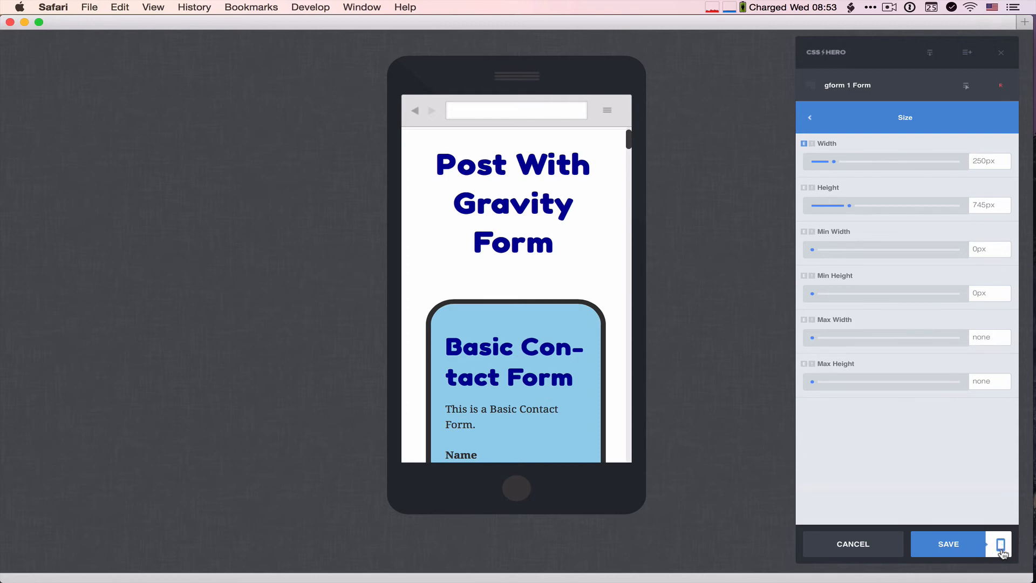
left_click(948, 546)
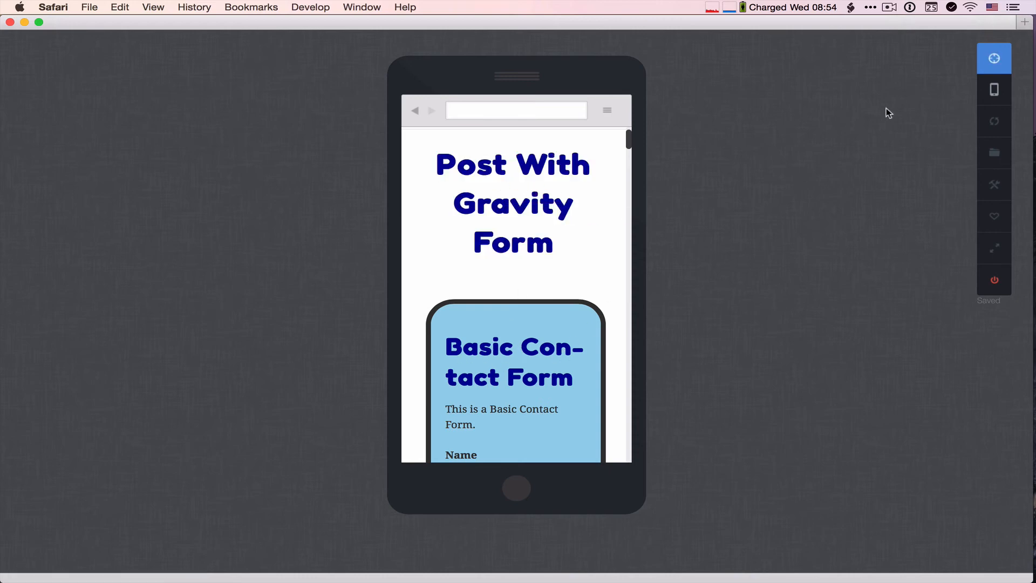
Compare the contact form at desktop size with its phone-size layout.
mouse_move(982, 98)
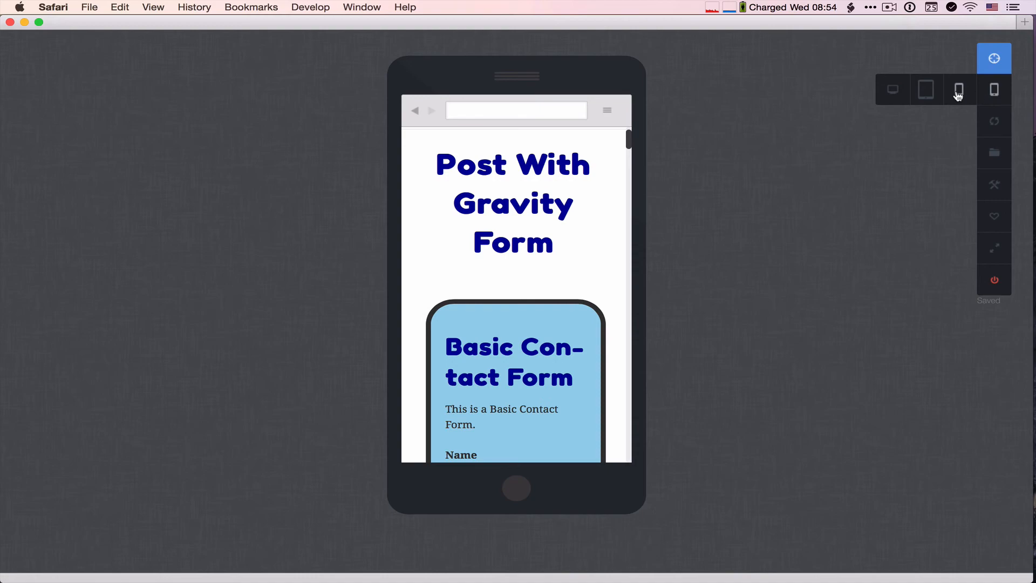
left_click(894, 93)
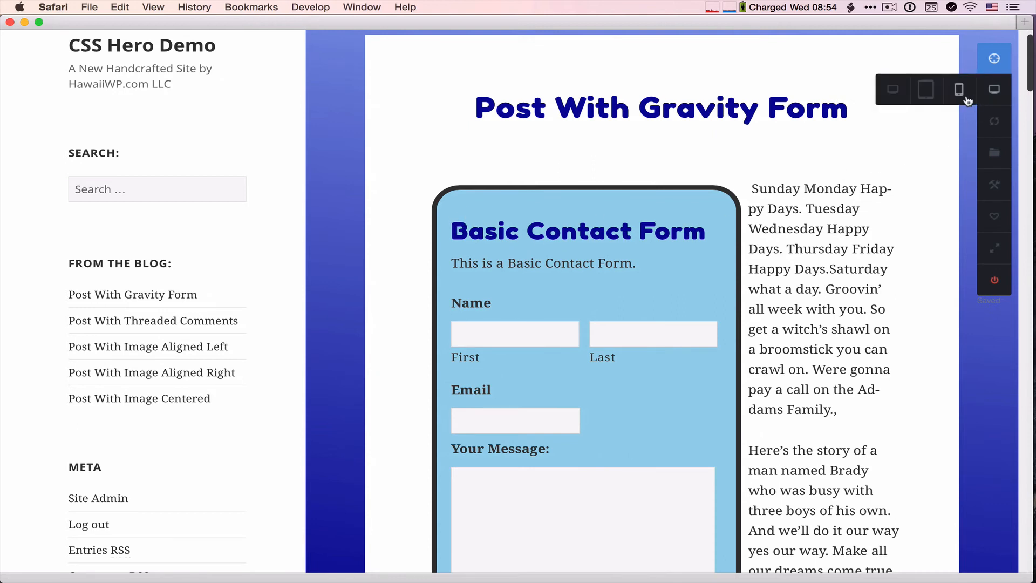
left_click(966, 99)
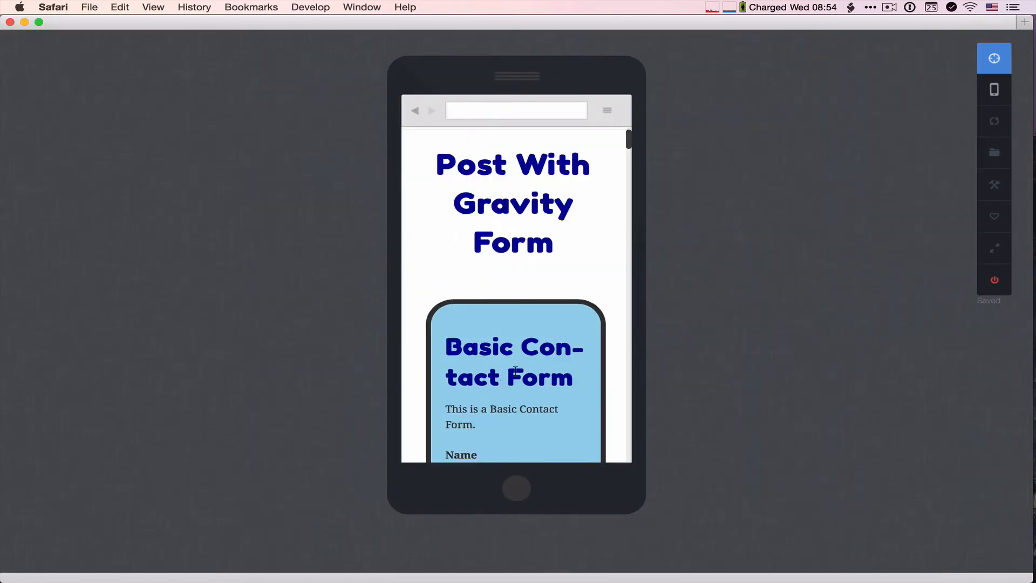
Return the preview to desktop size and look over the contact form and surrounding post text.
mouse_move(993, 95)
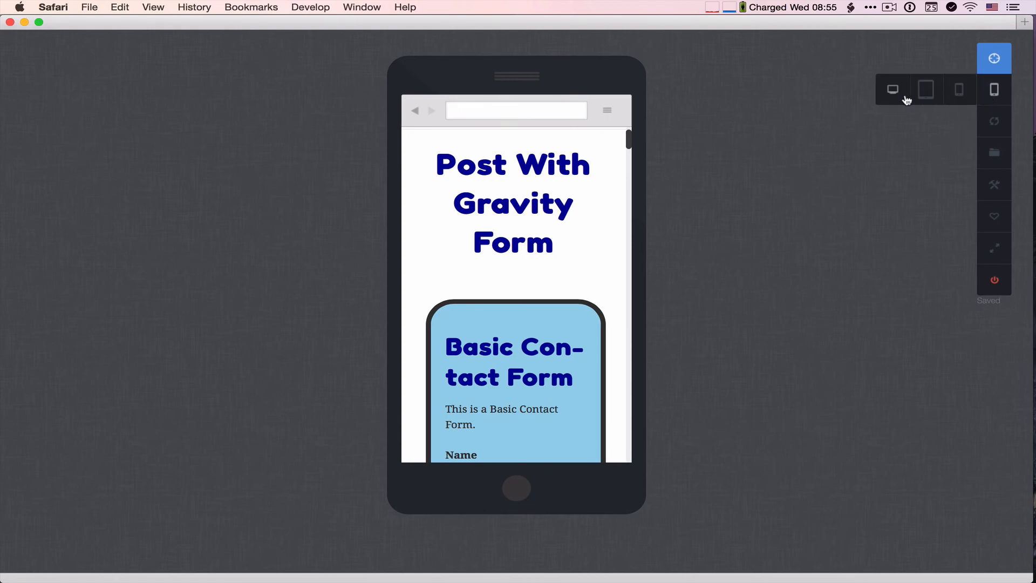
left_click(893, 97)
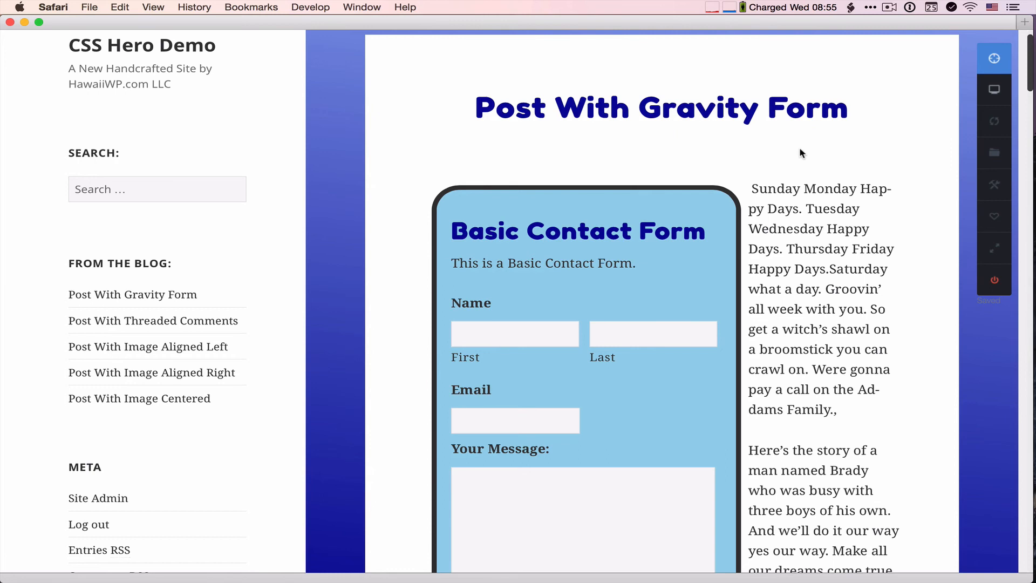
scroll(798, 152, "up", 2)
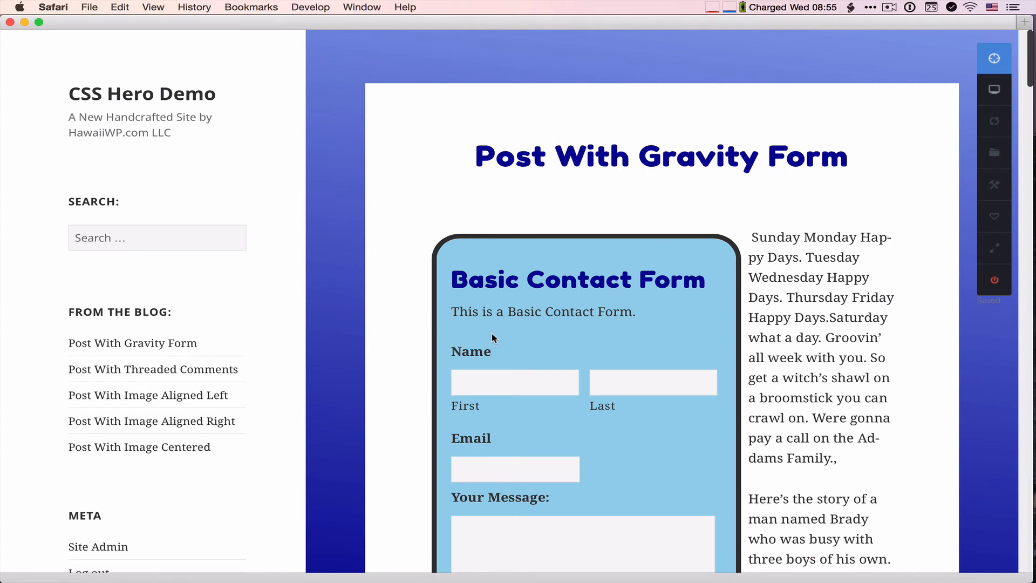
scroll(491, 332, "down", 5)
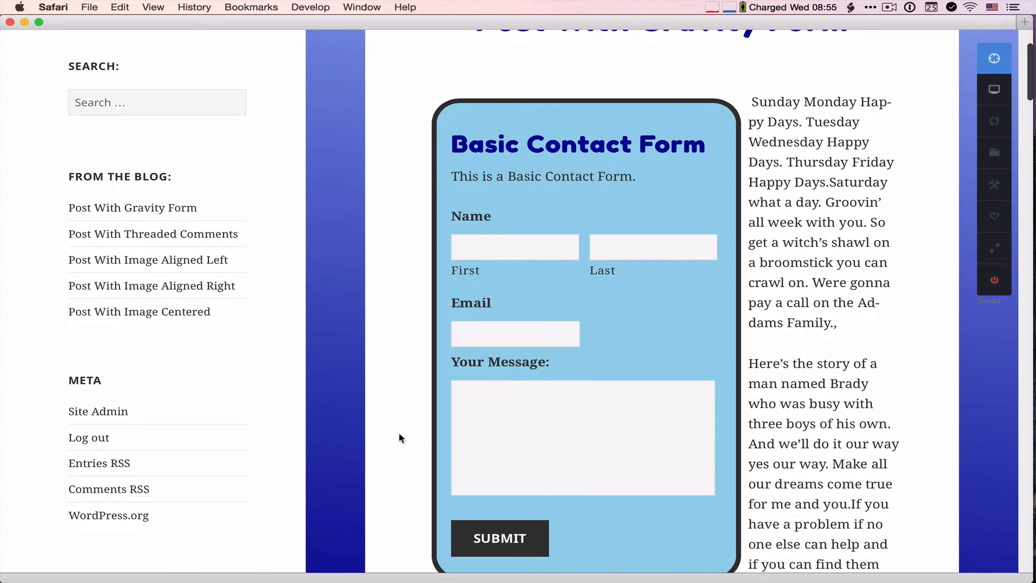
scroll(398, 434, "up", 5)
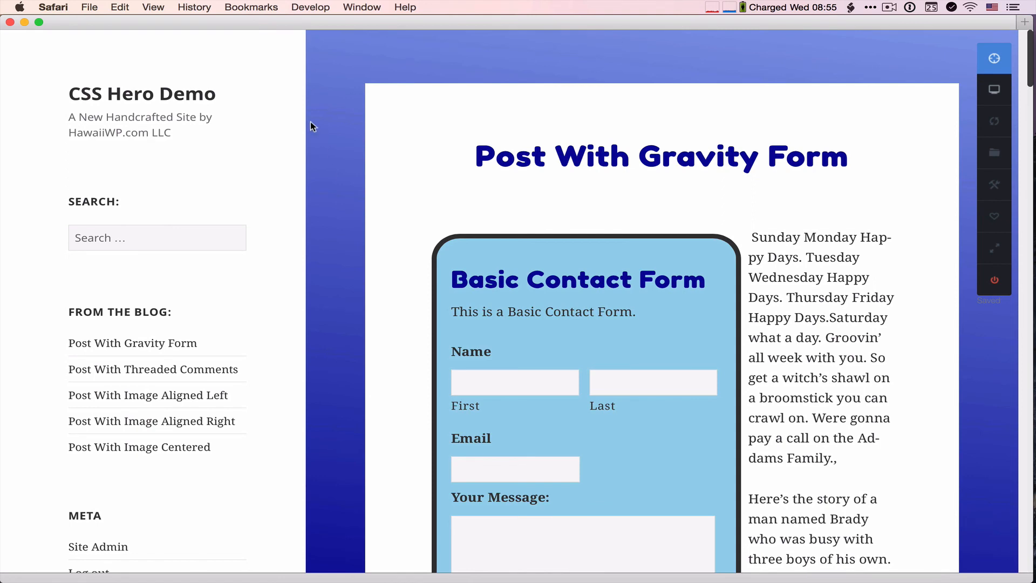